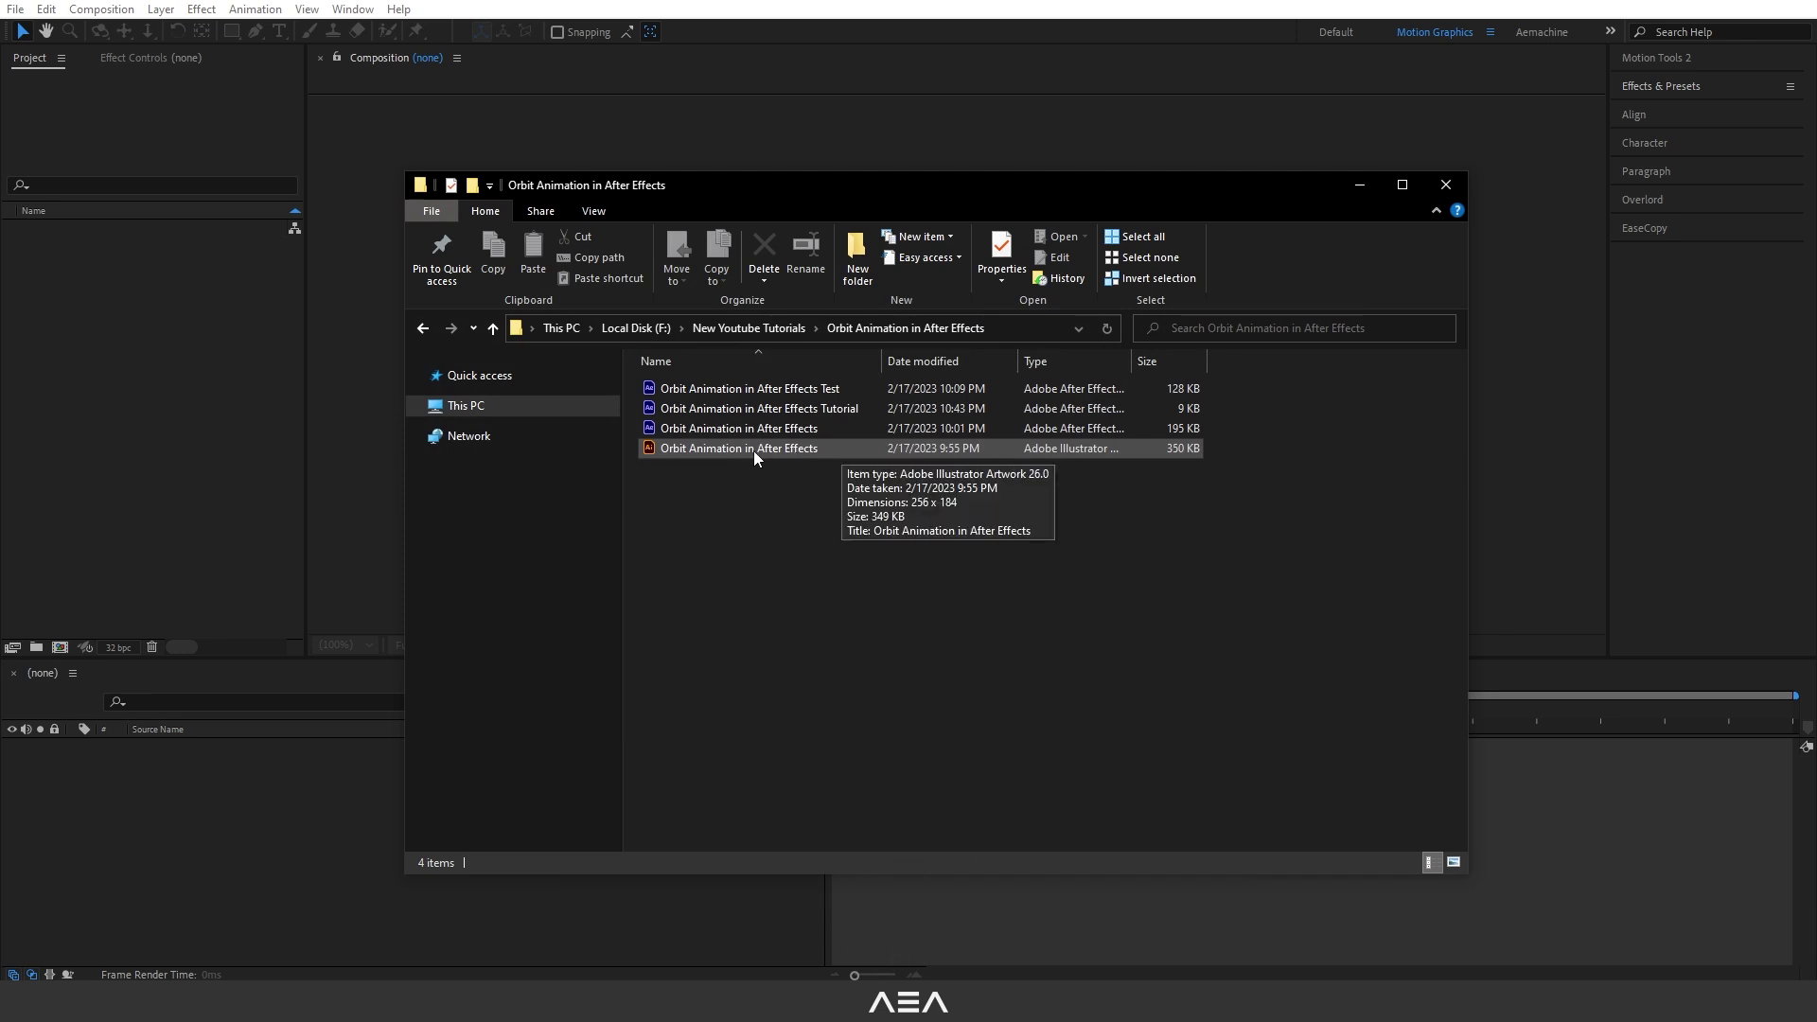
Import the Orbit Animation .ai file as a Composition with Layer Size footage dimensions
drag(753, 450, 182, 364)
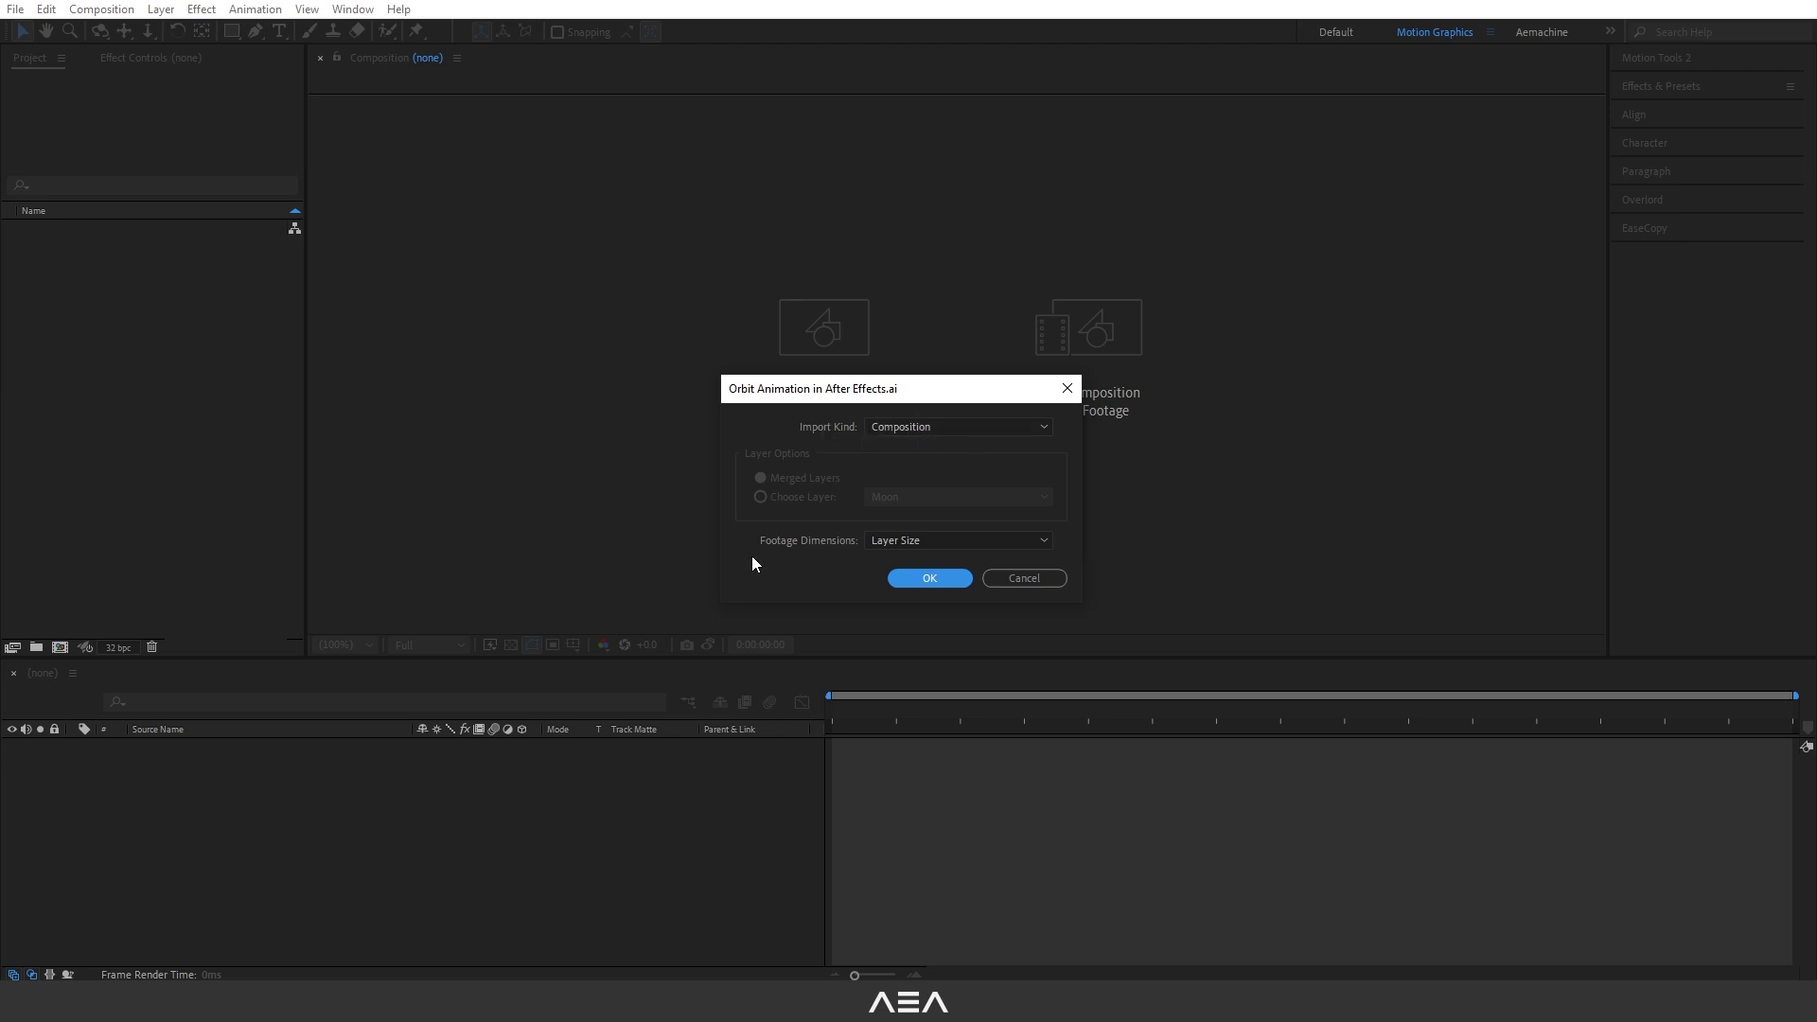
click(952, 582)
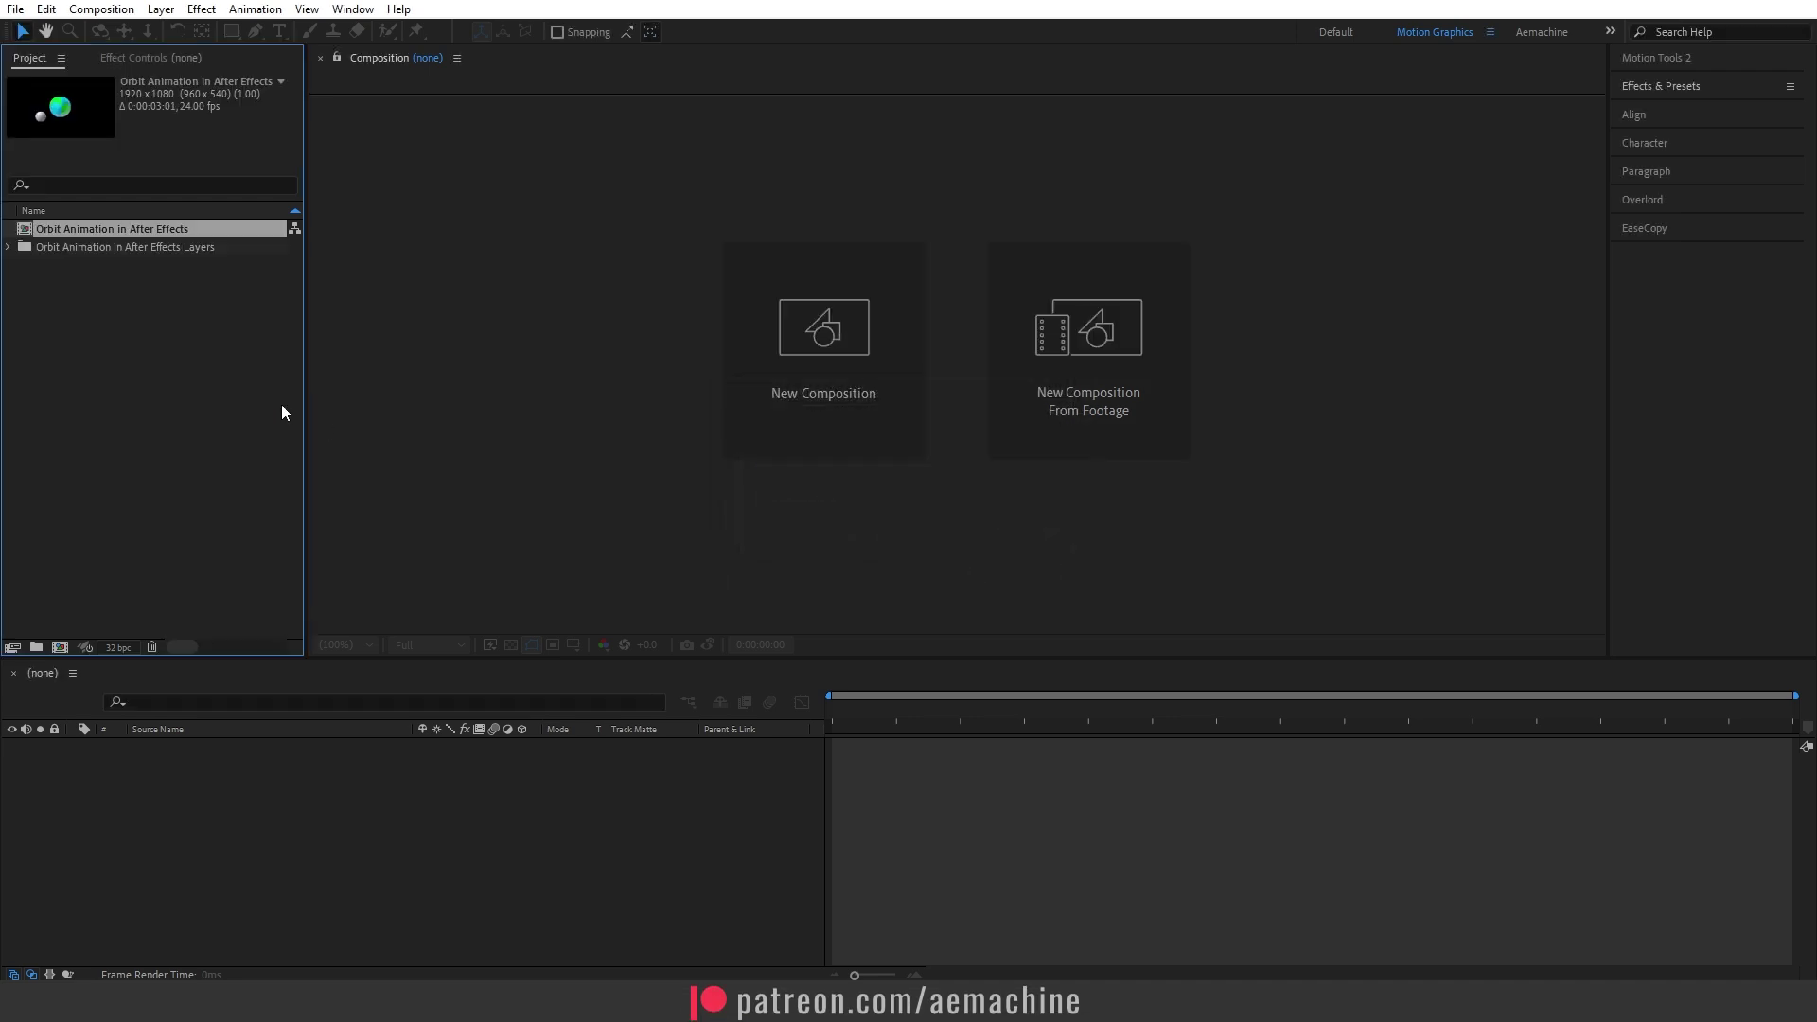
Open the Orbit Animation composition and toggle the Moon and Earth layers' visibility to identify them
double_click(99, 229)
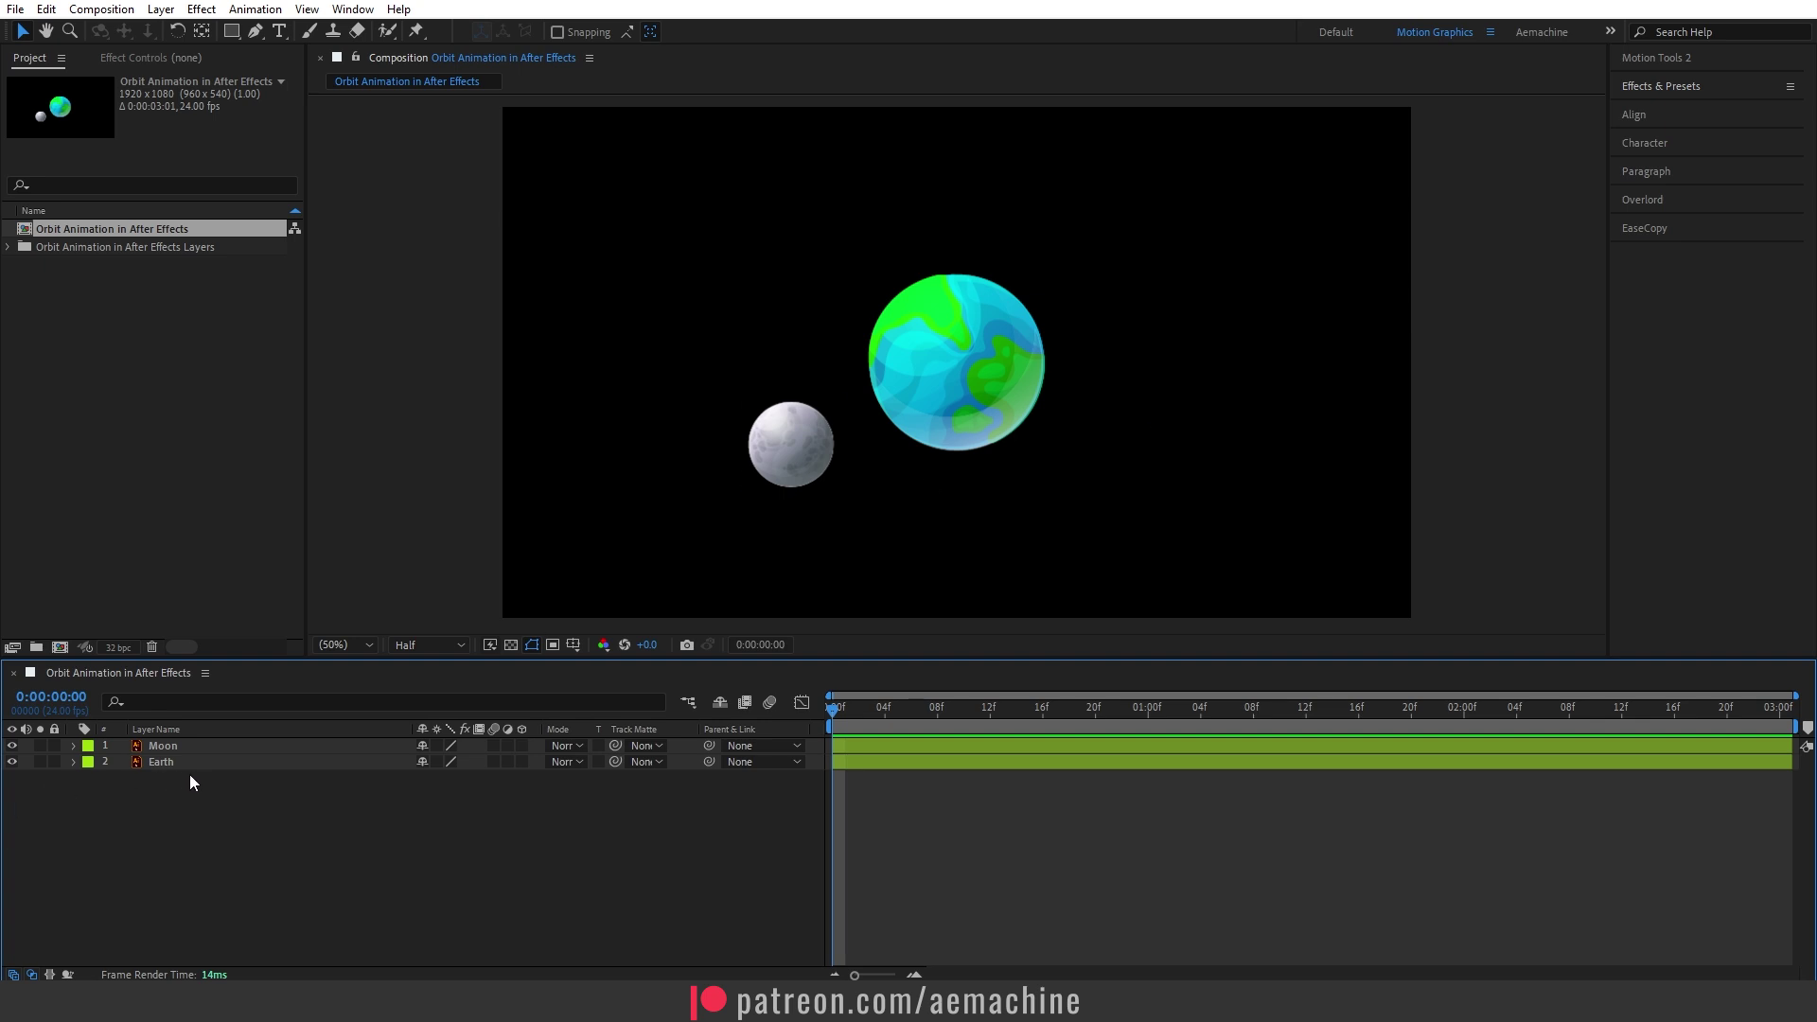
click(163, 748)
click(162, 749)
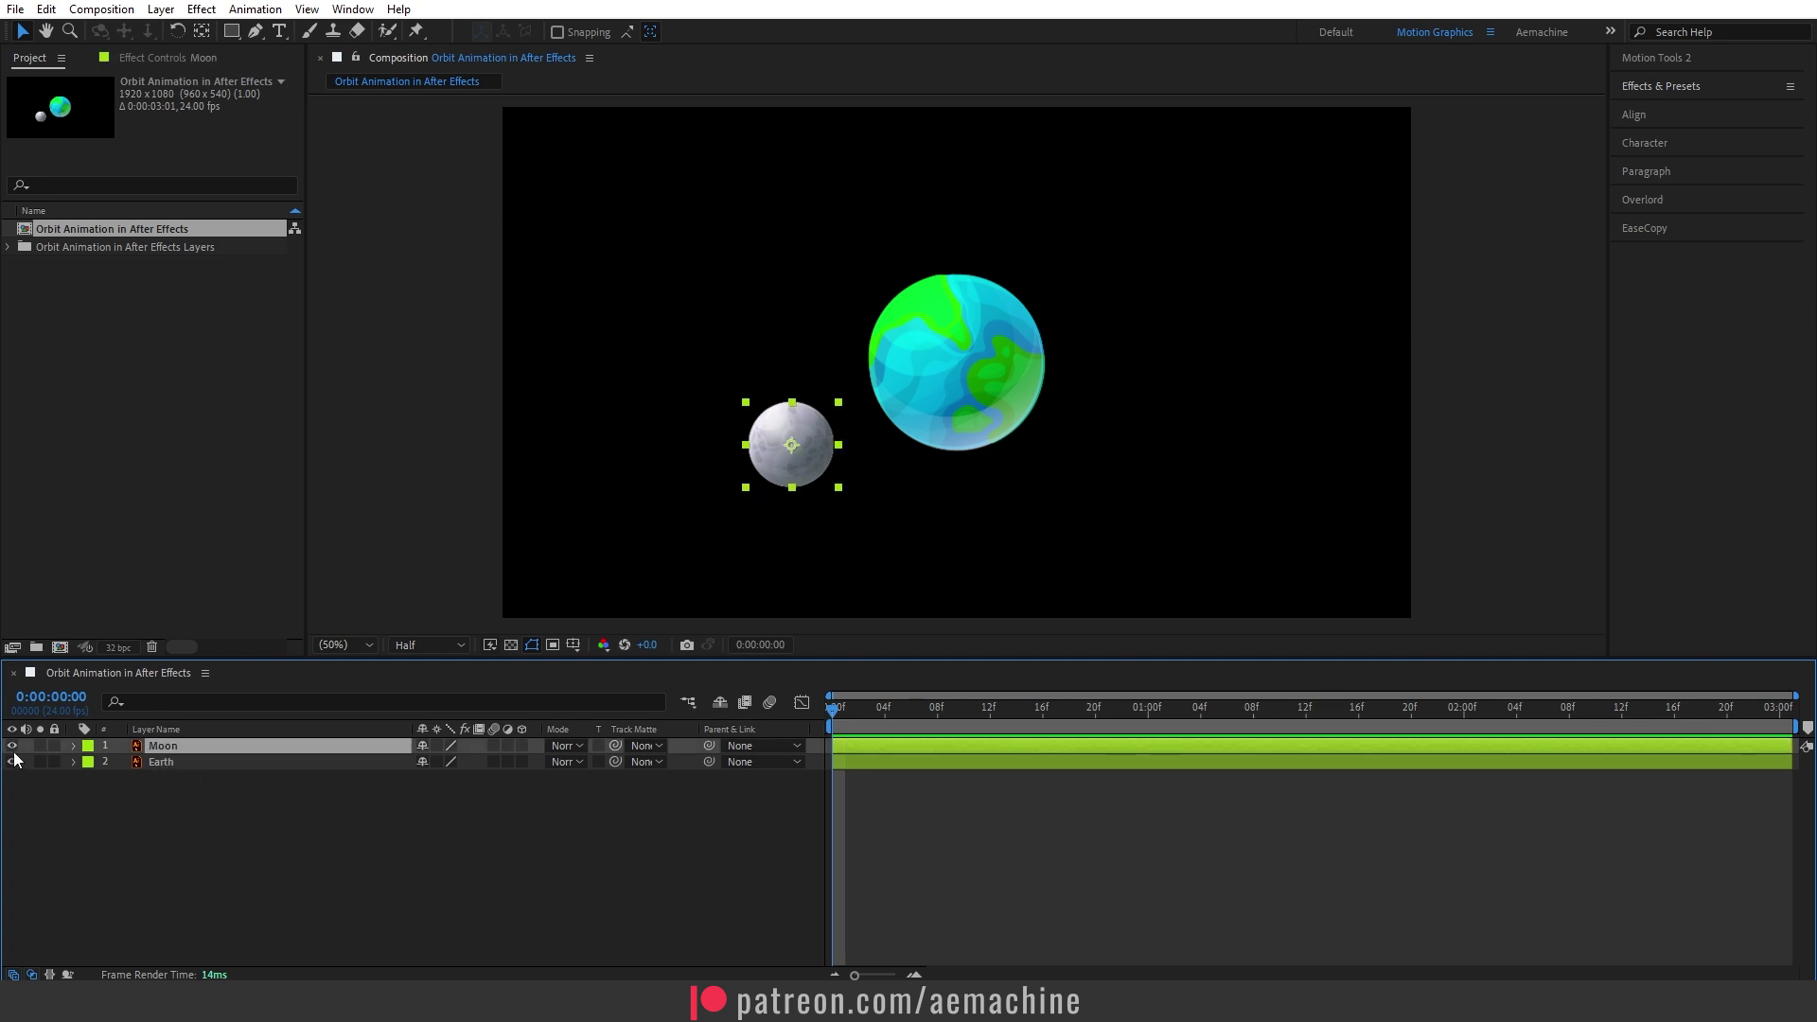
click(13, 747)
click(12, 746)
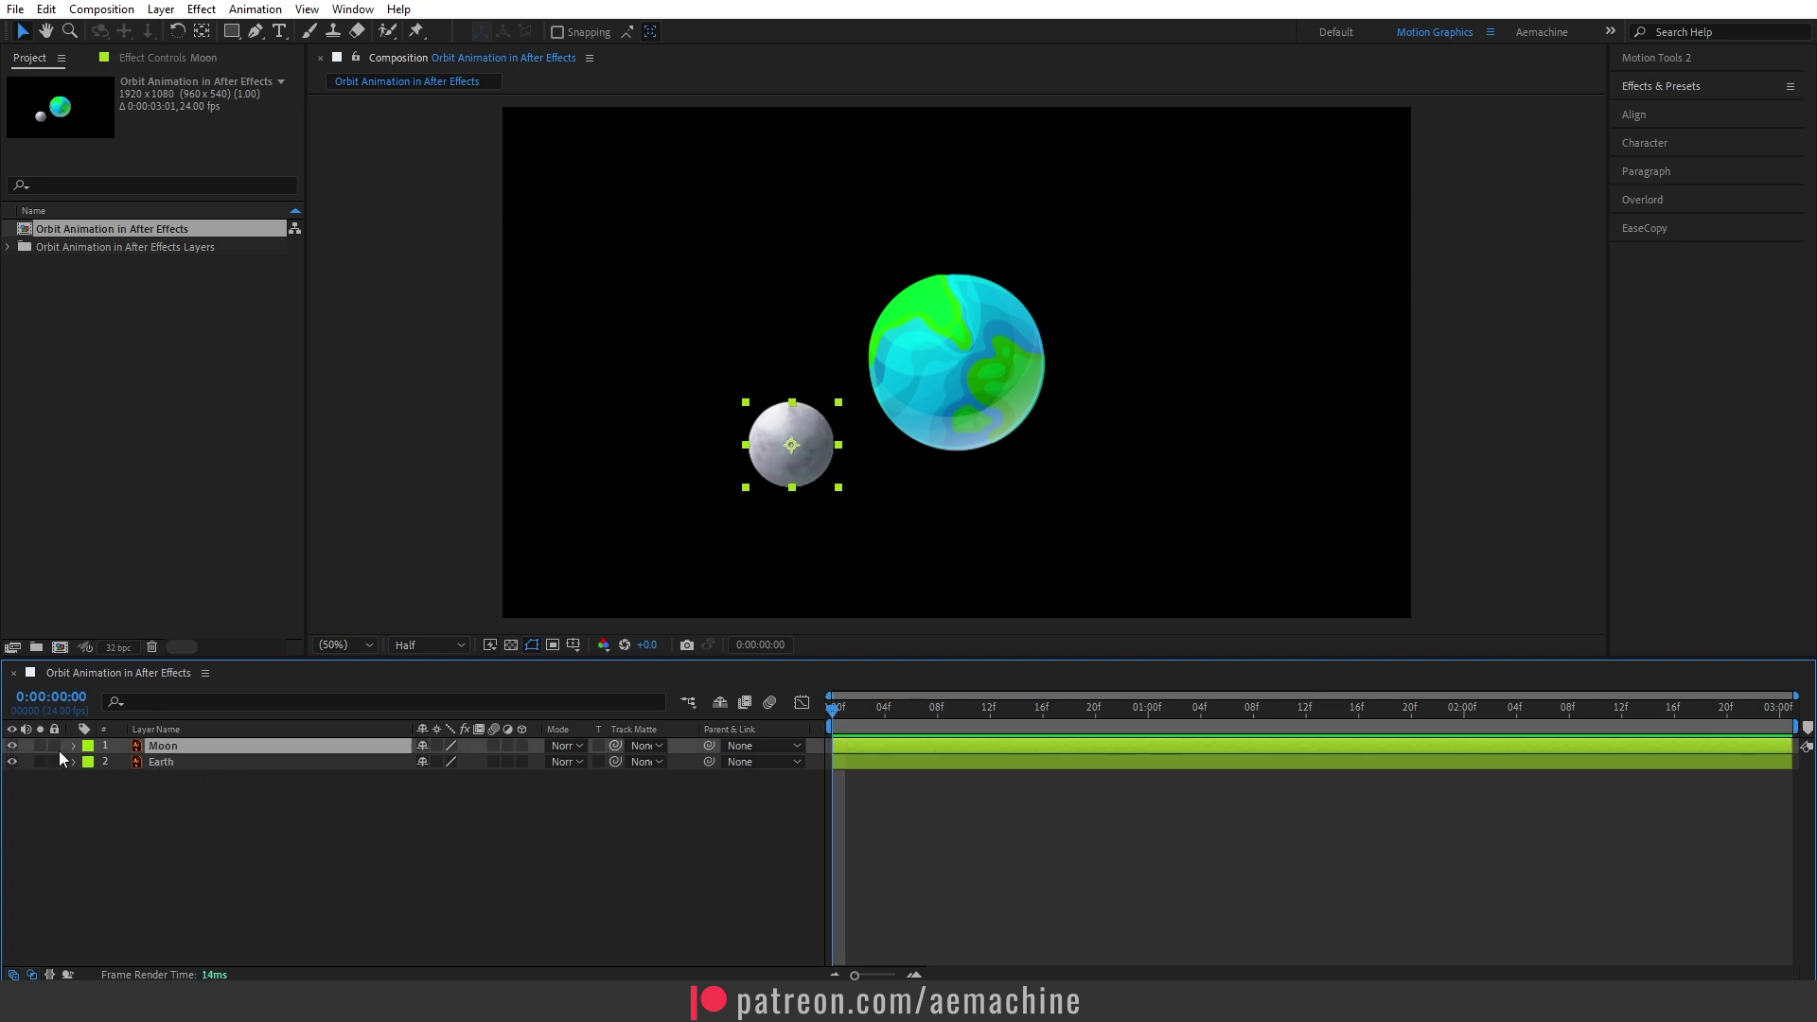
click(142, 763)
click(12, 762)
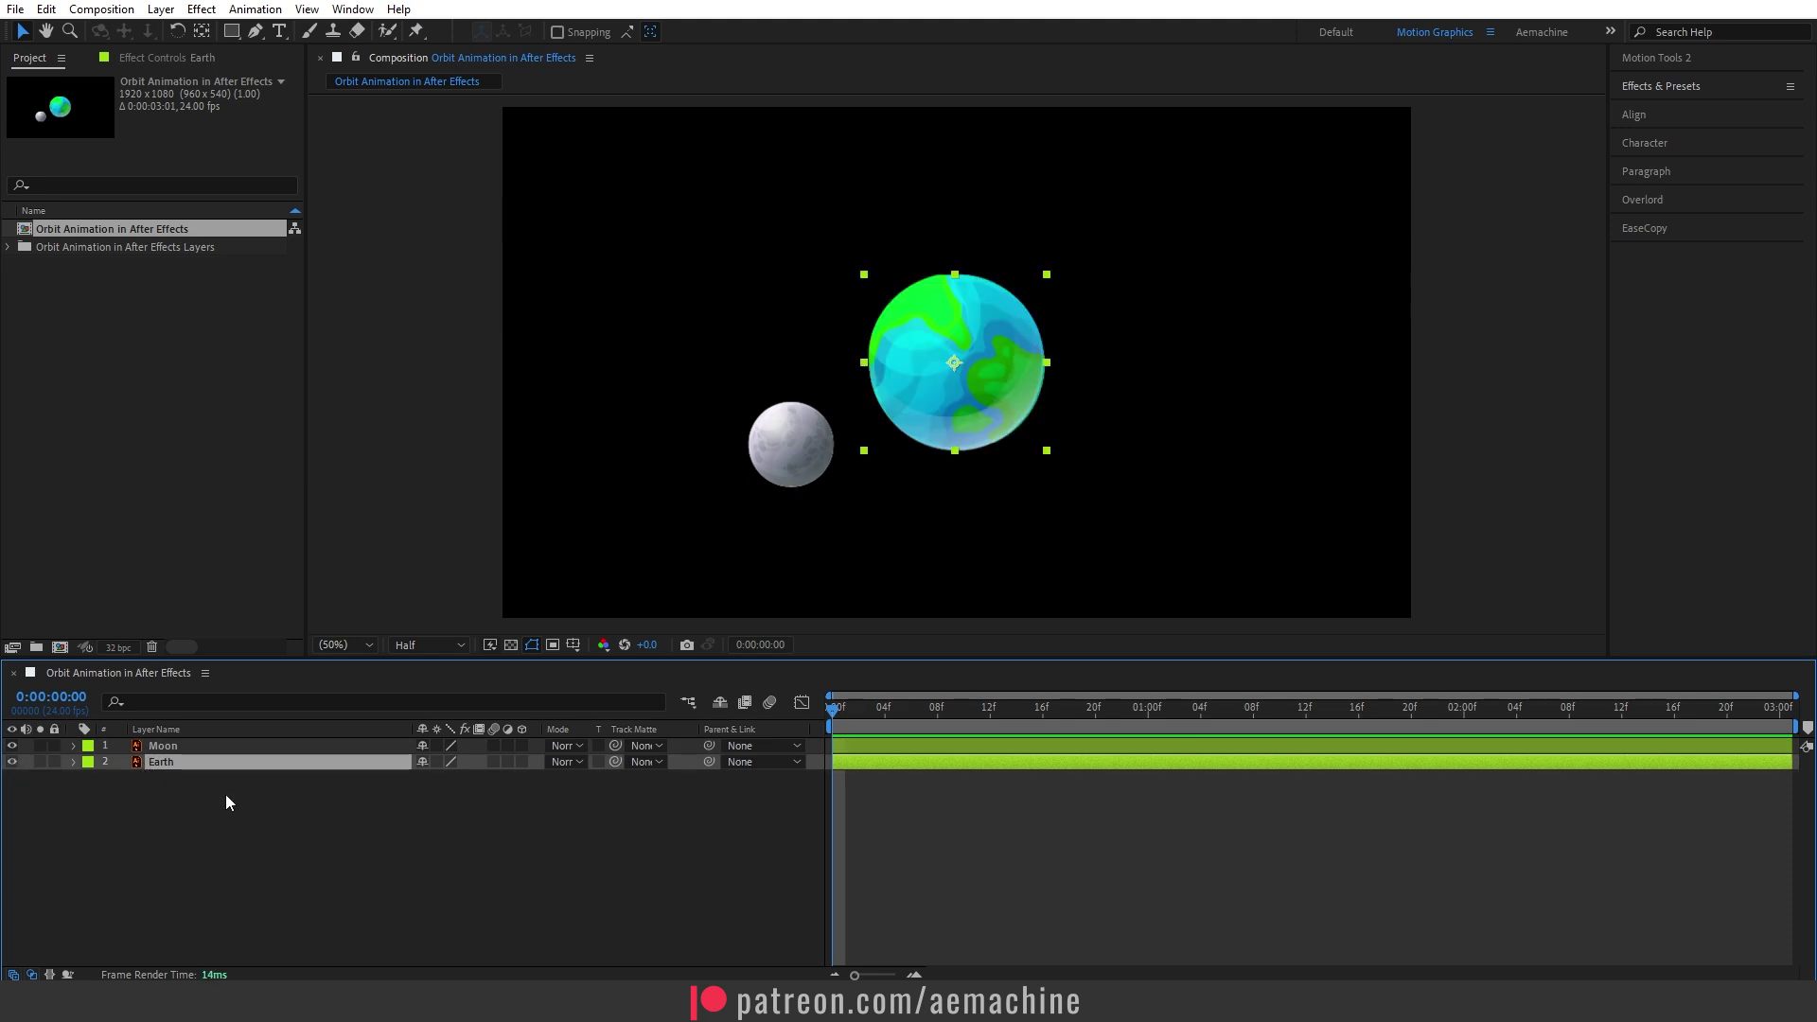
click(12, 762)
click(227, 802)
Select the Earth and align it to the horizontal and vertical centre of the composition
click(956, 375)
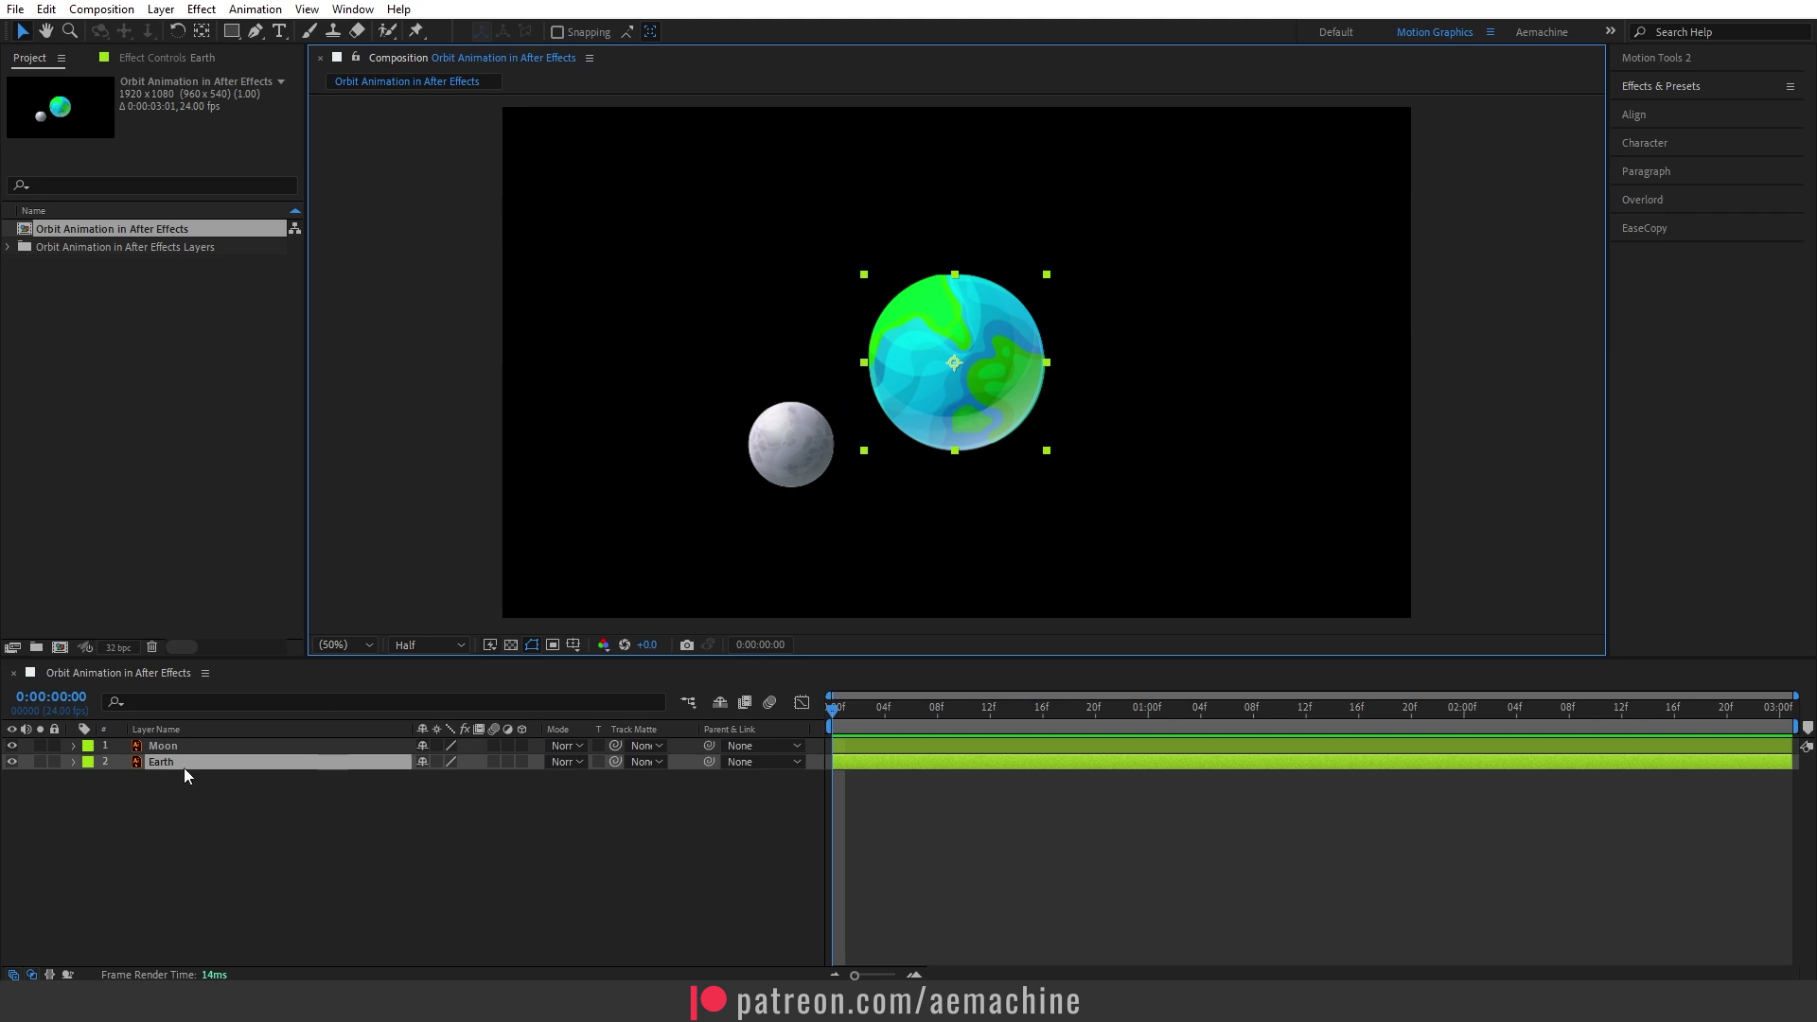
click(1654, 119)
click(352, 14)
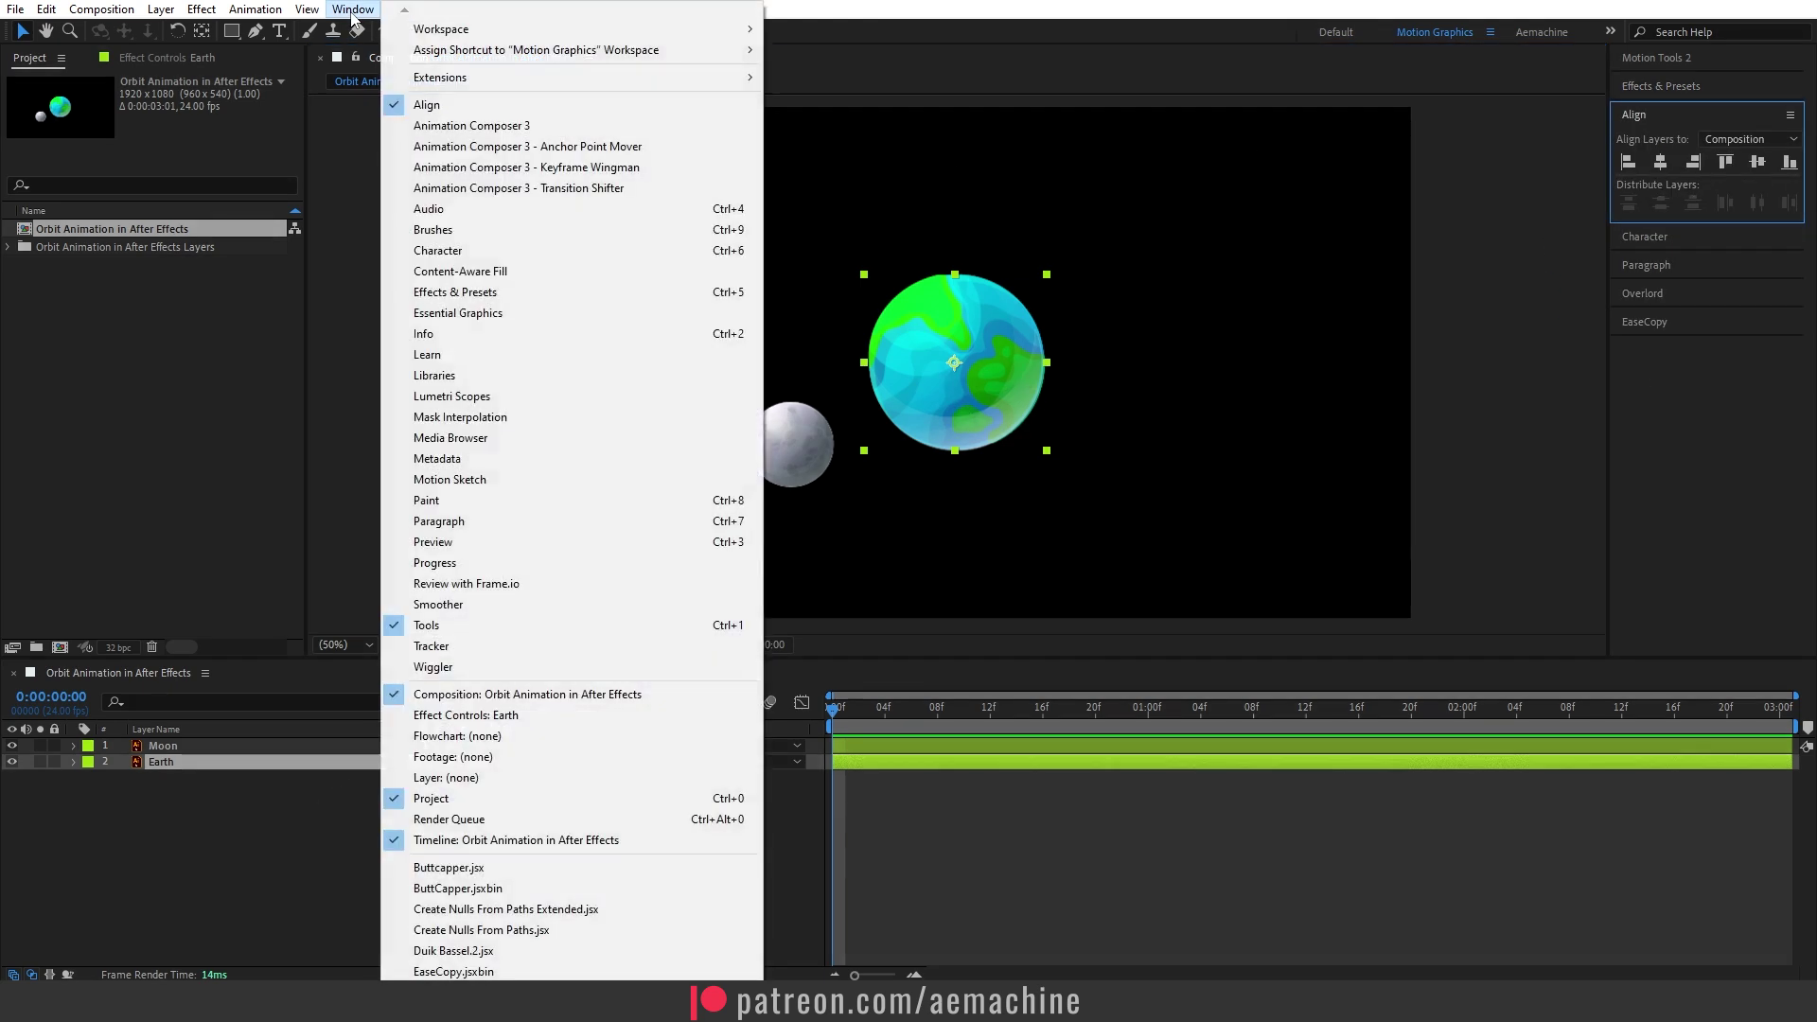
click(357, 12)
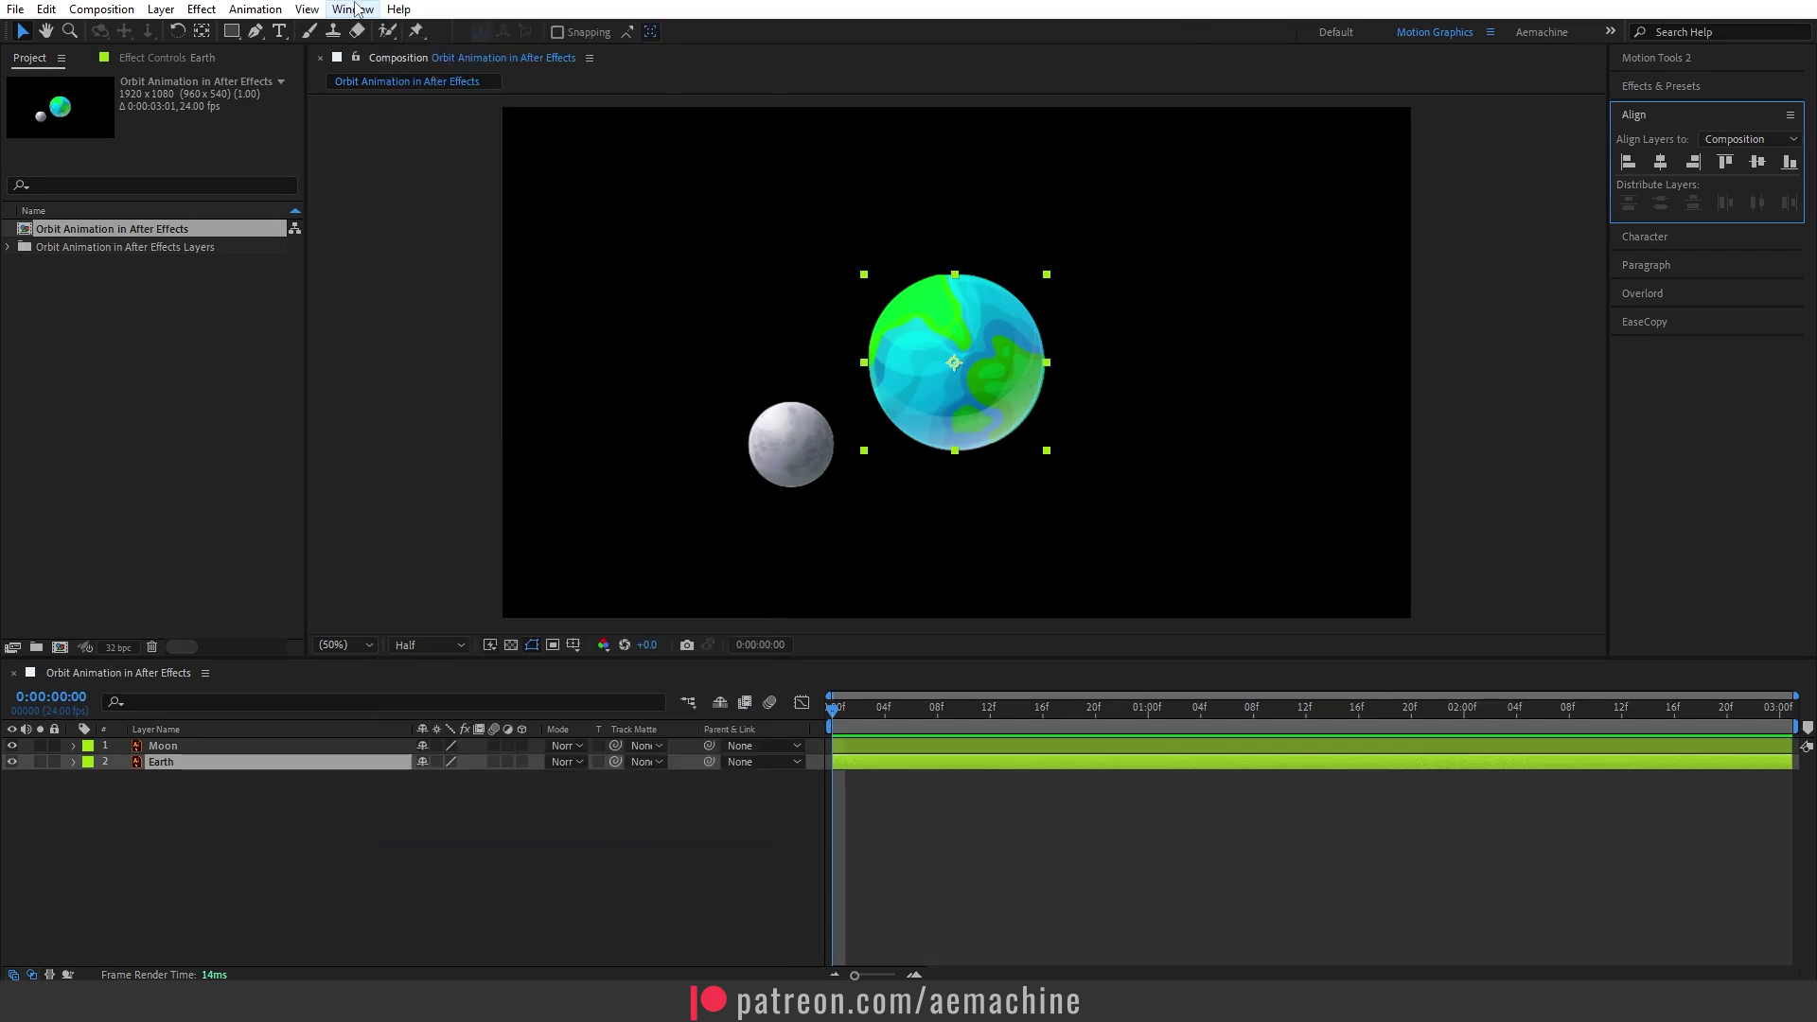
click(1661, 163)
click(1756, 163)
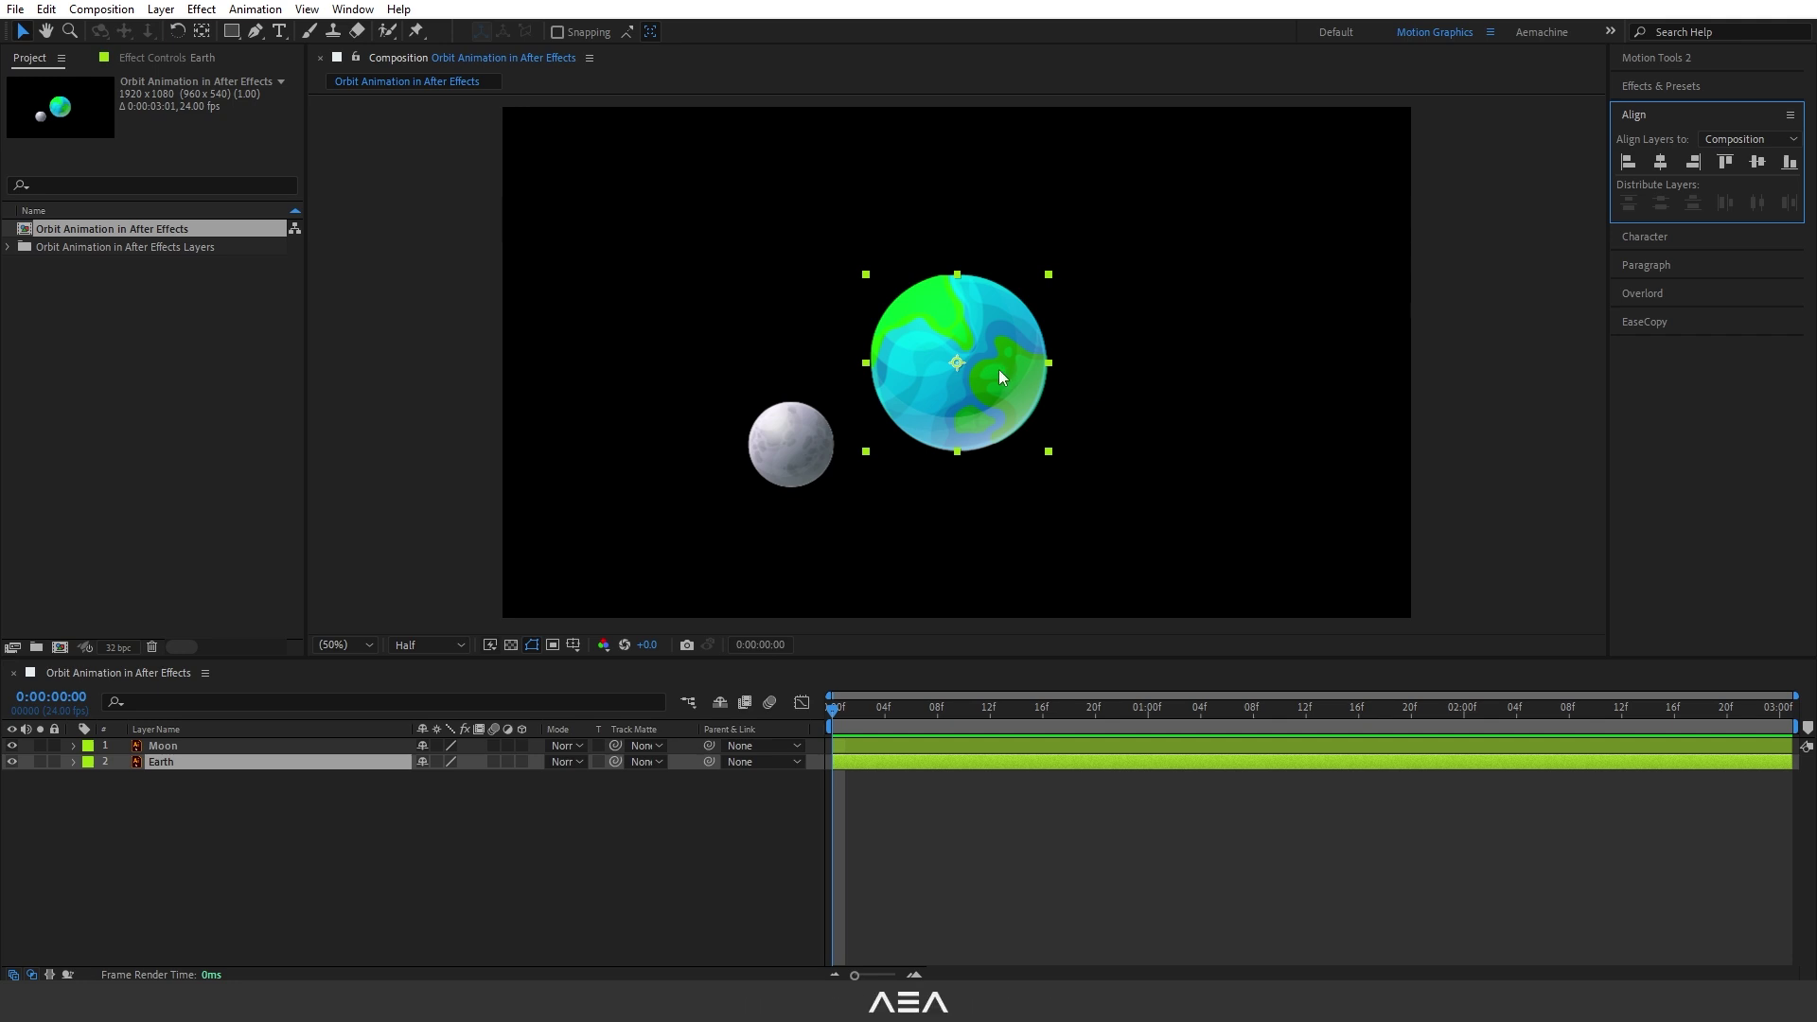
Turn on the 3D layer switches for the Moon and Earth layers
click(958, 508)
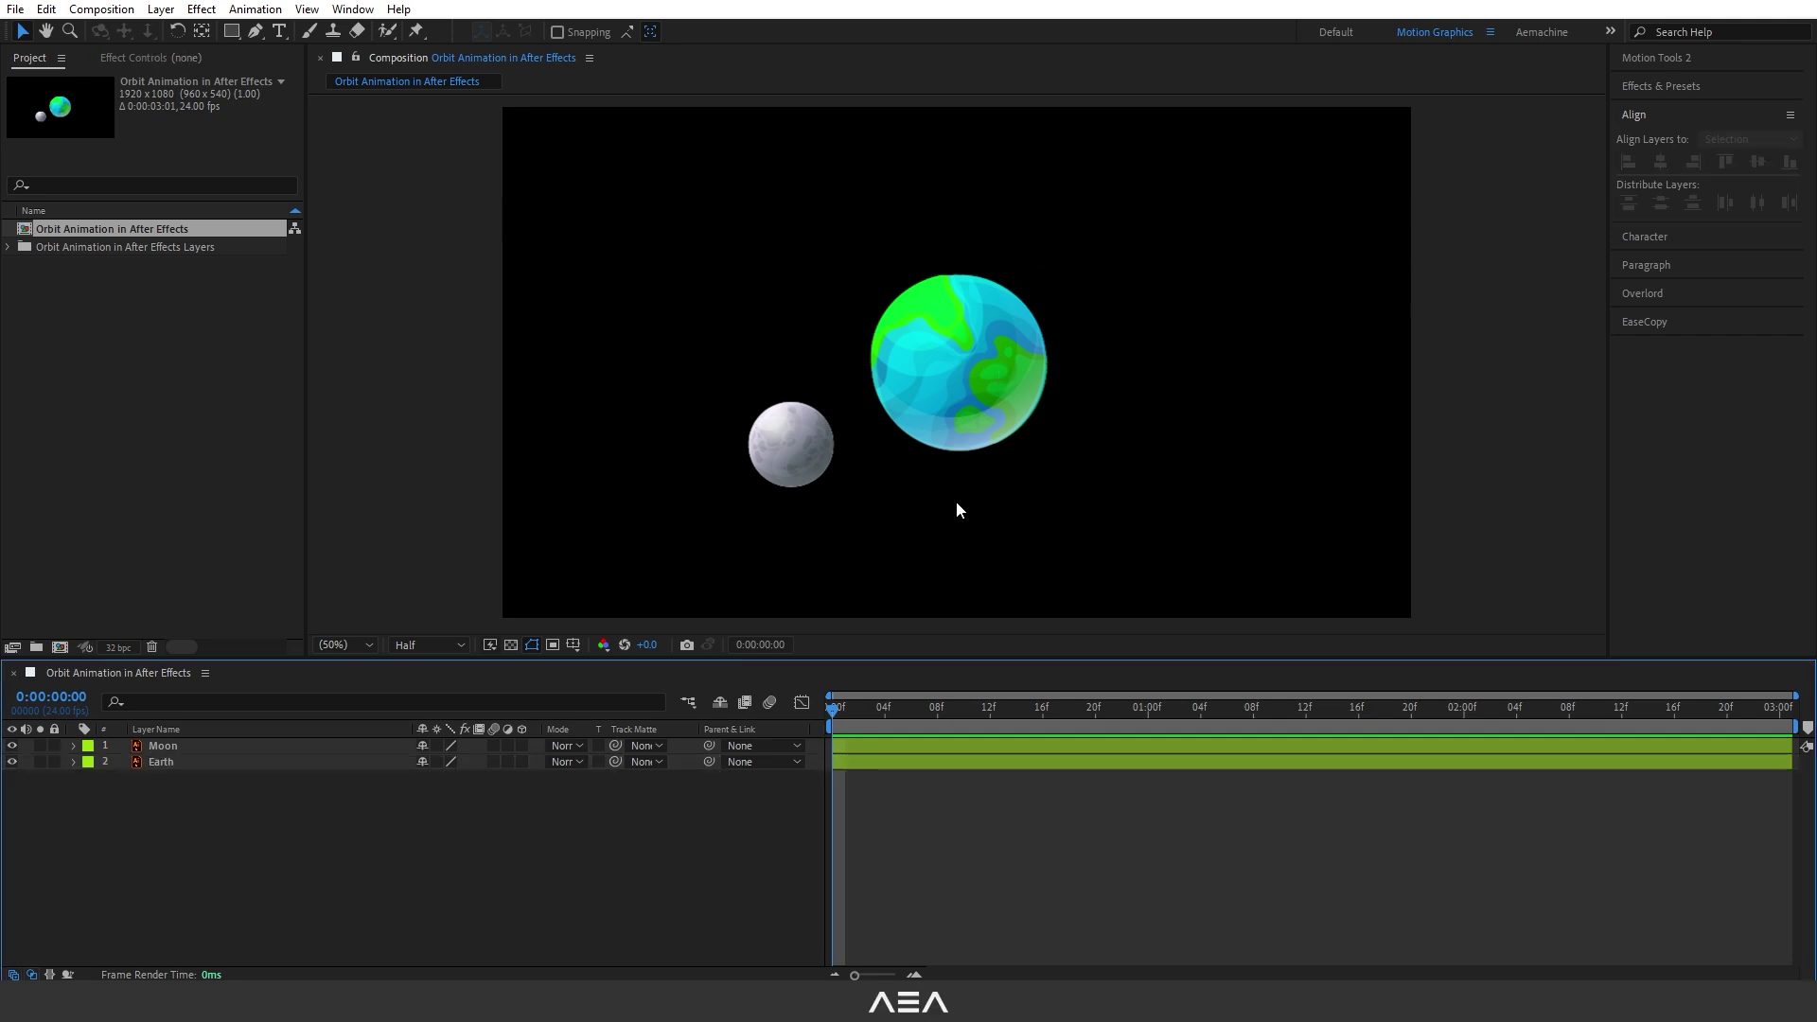
click(521, 746)
click(522, 762)
click(307, 814)
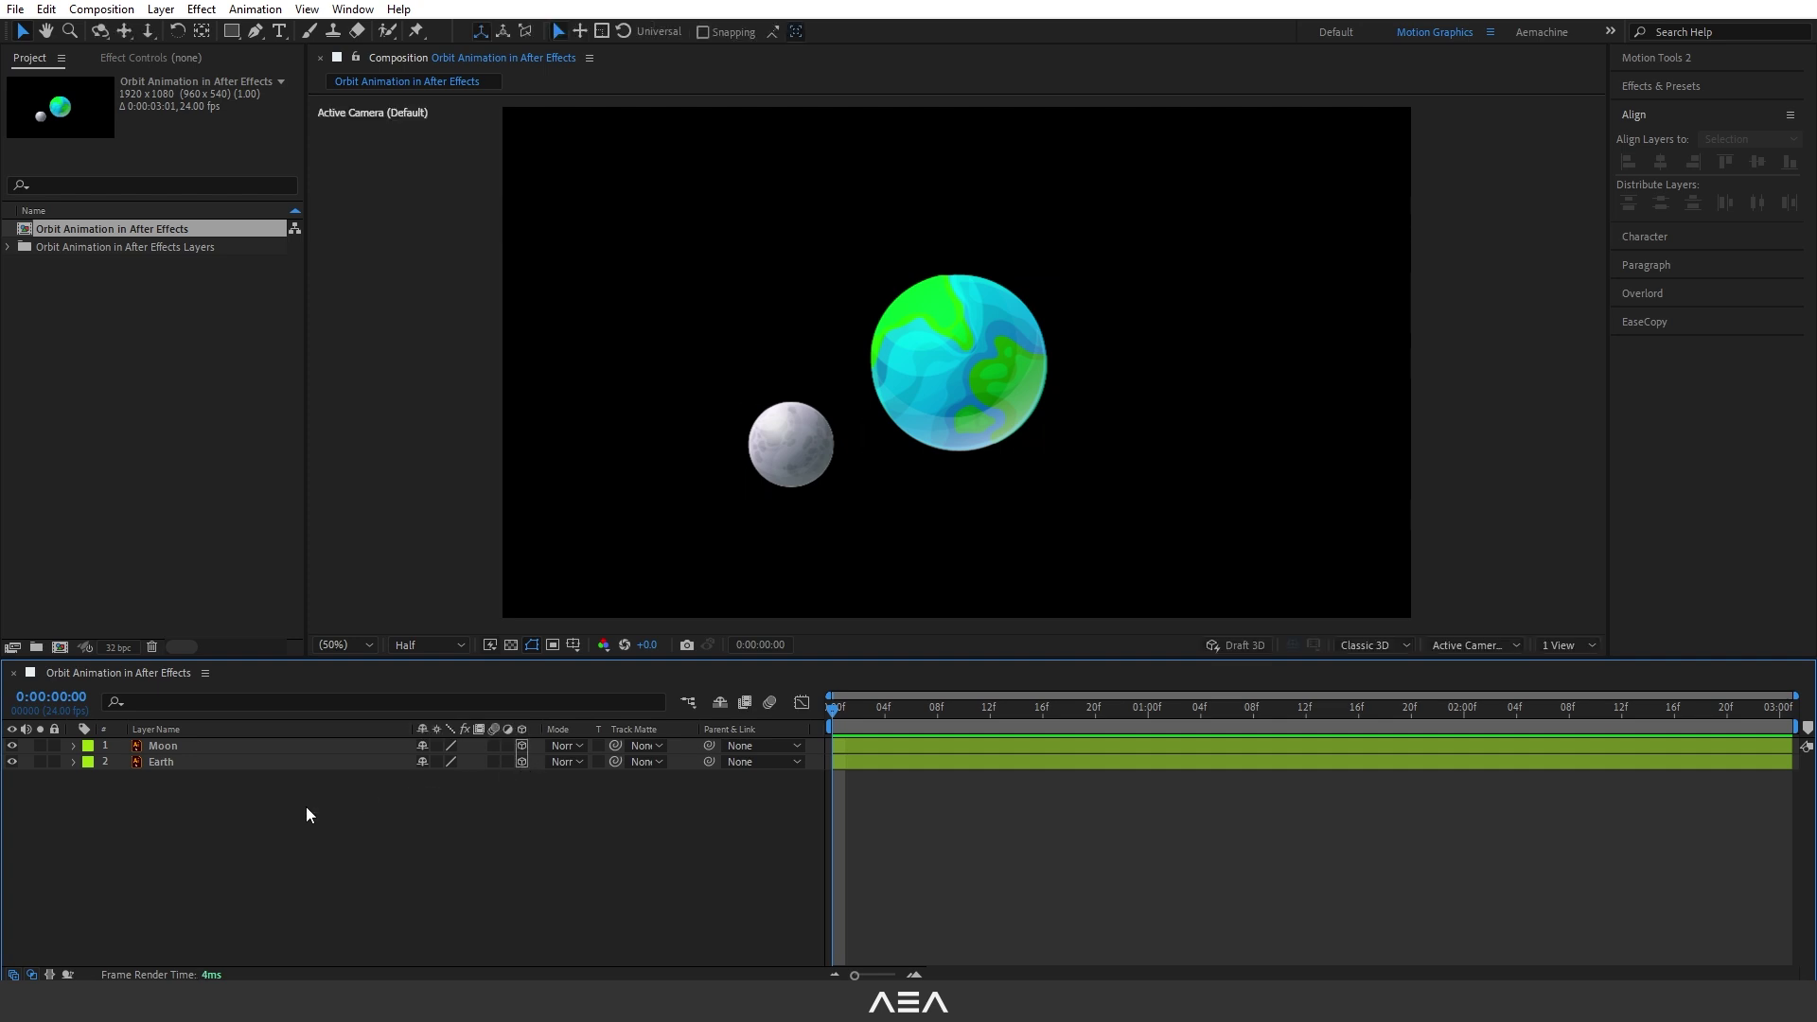
Add a new 35mm Two-Node camera named Camera 1
right_click(235, 814)
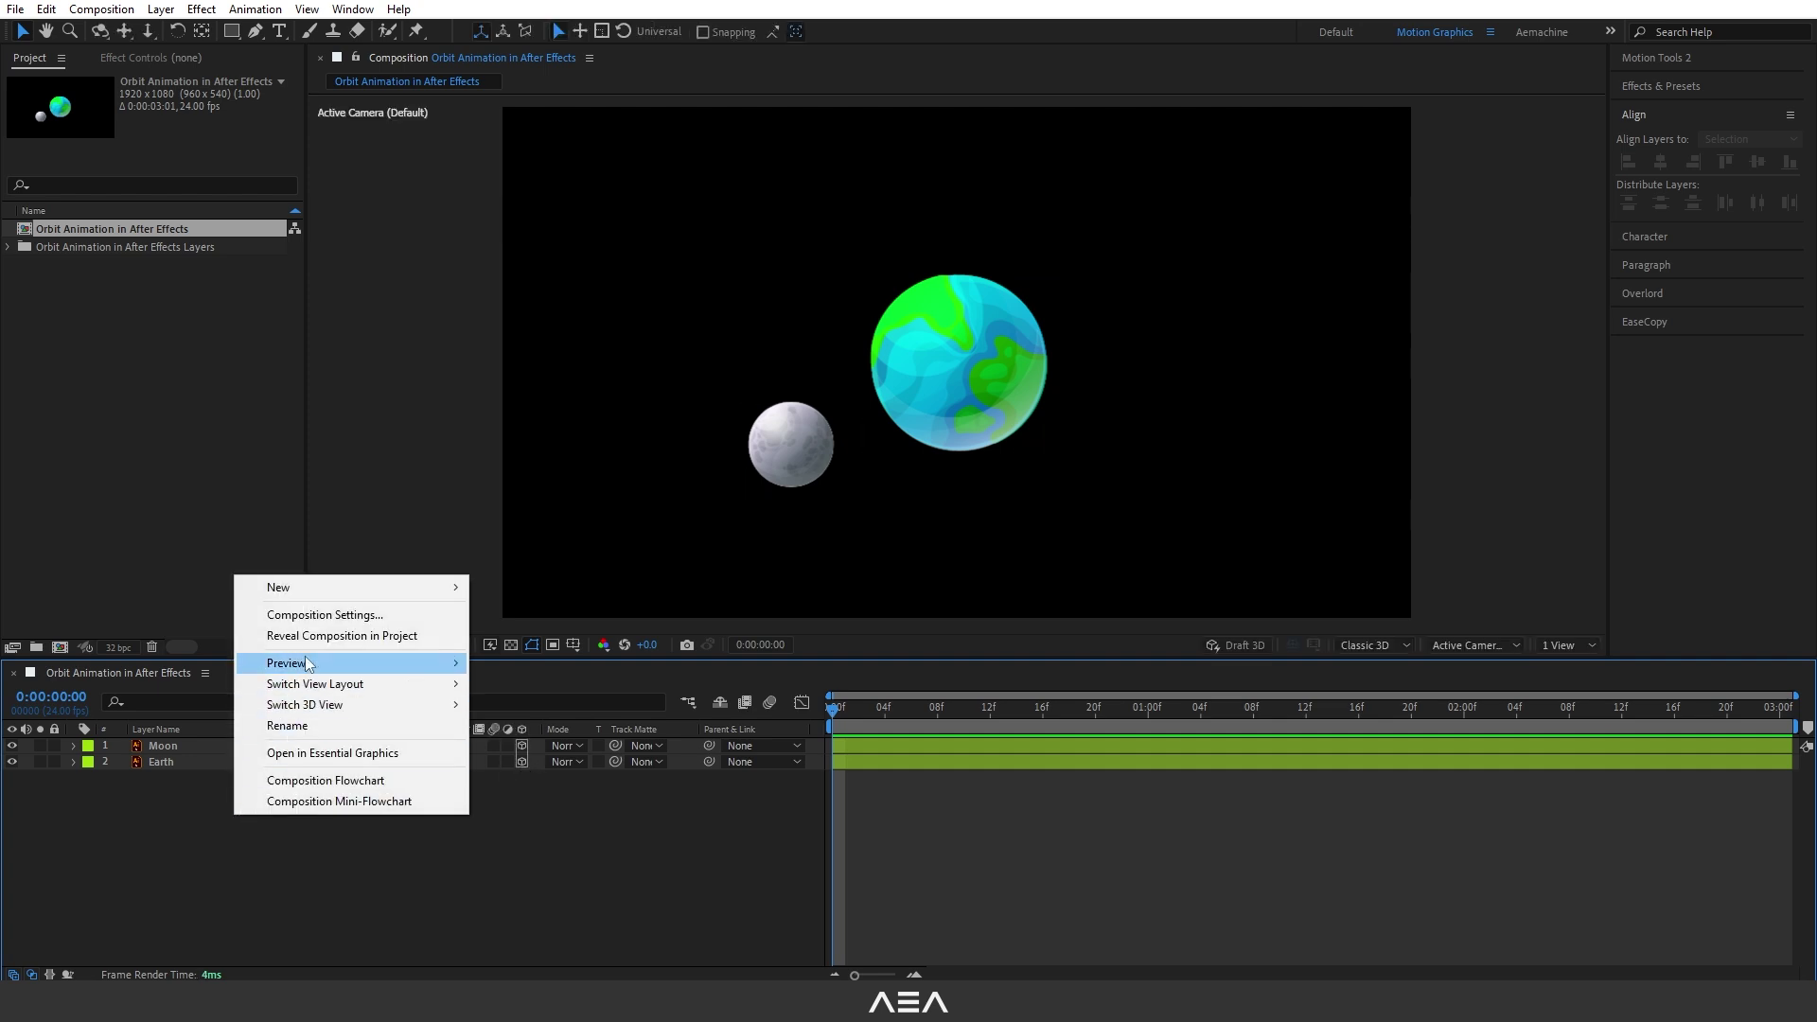
mouse_move(324, 595)
click(526, 676)
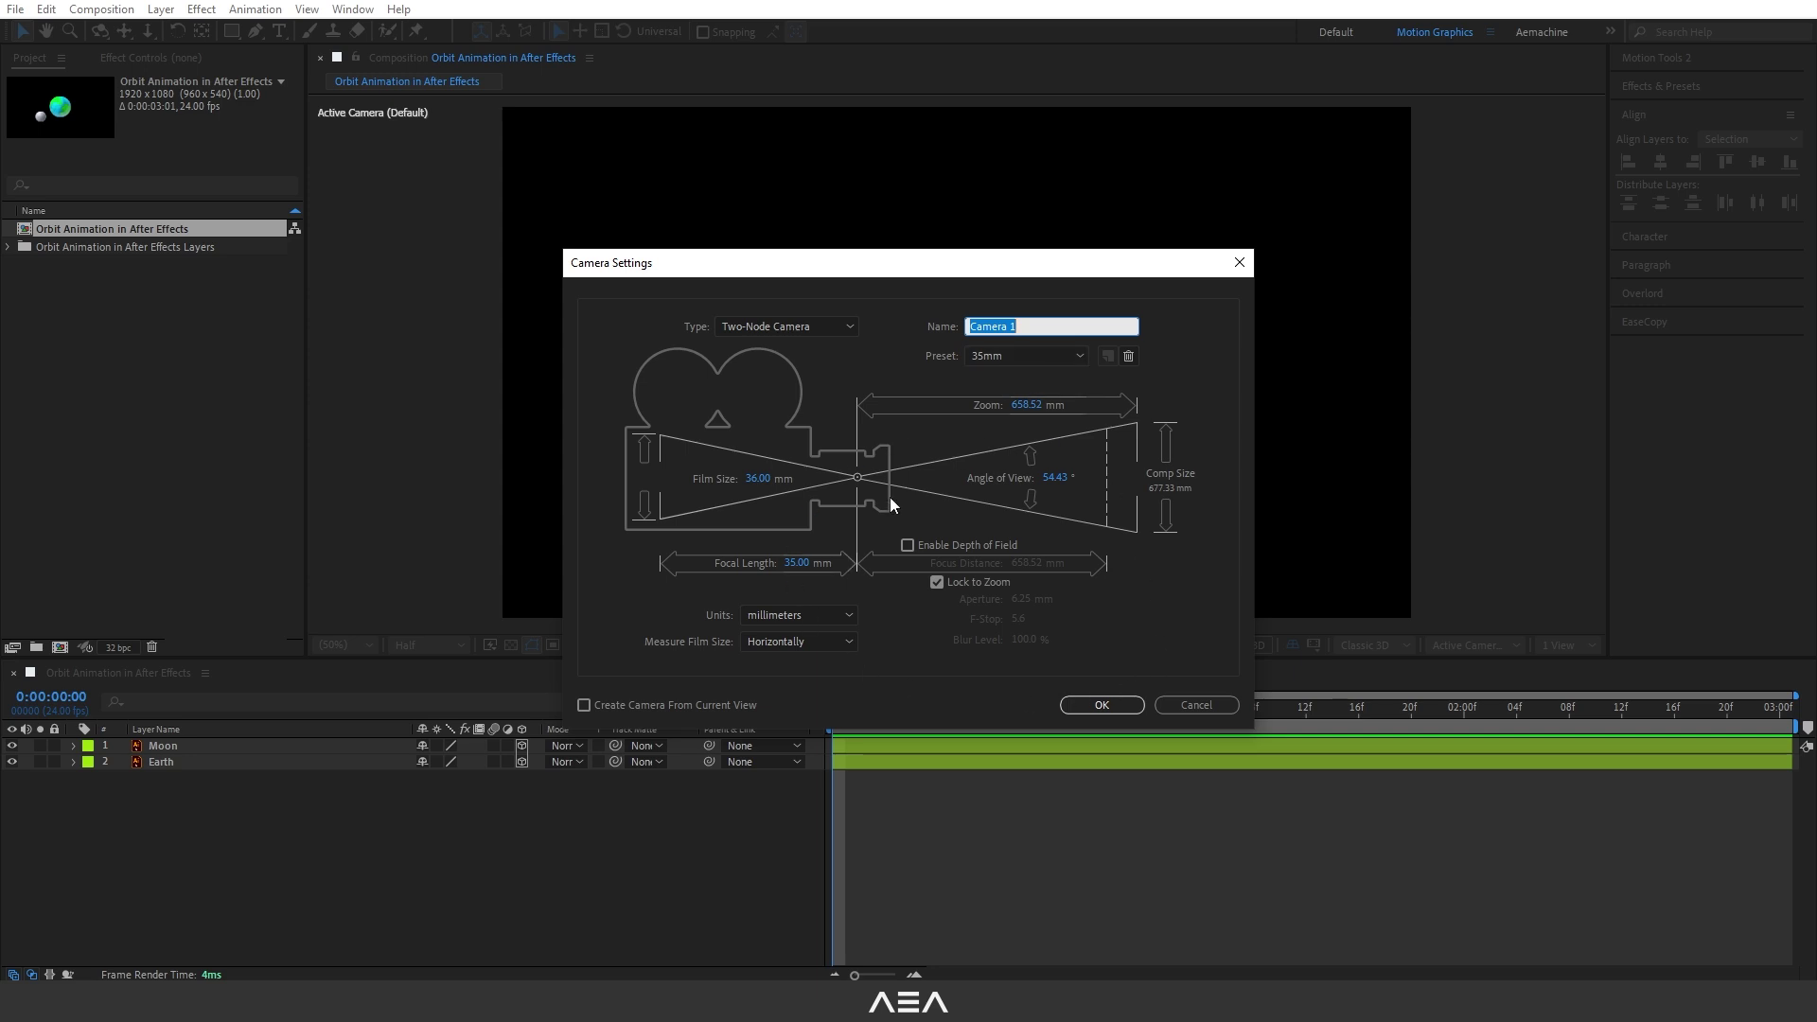
click(1101, 706)
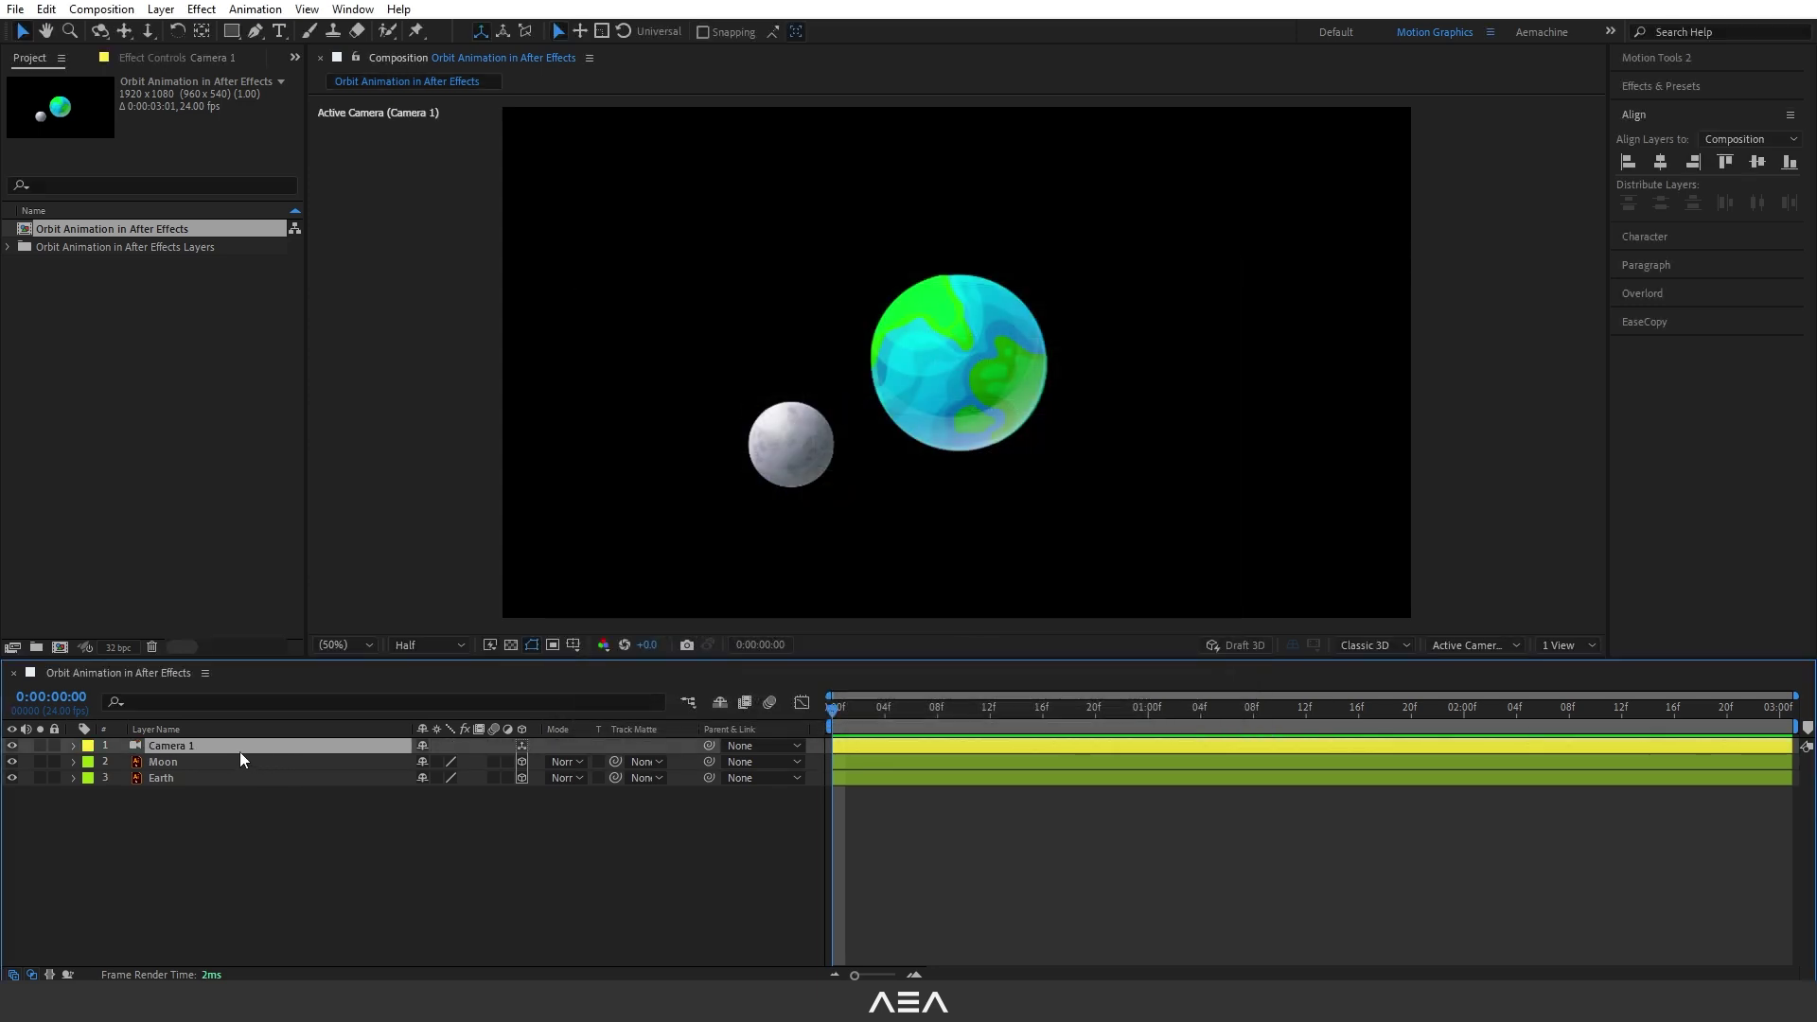
Create an orbit null for Camera 1
right_click(199, 750)
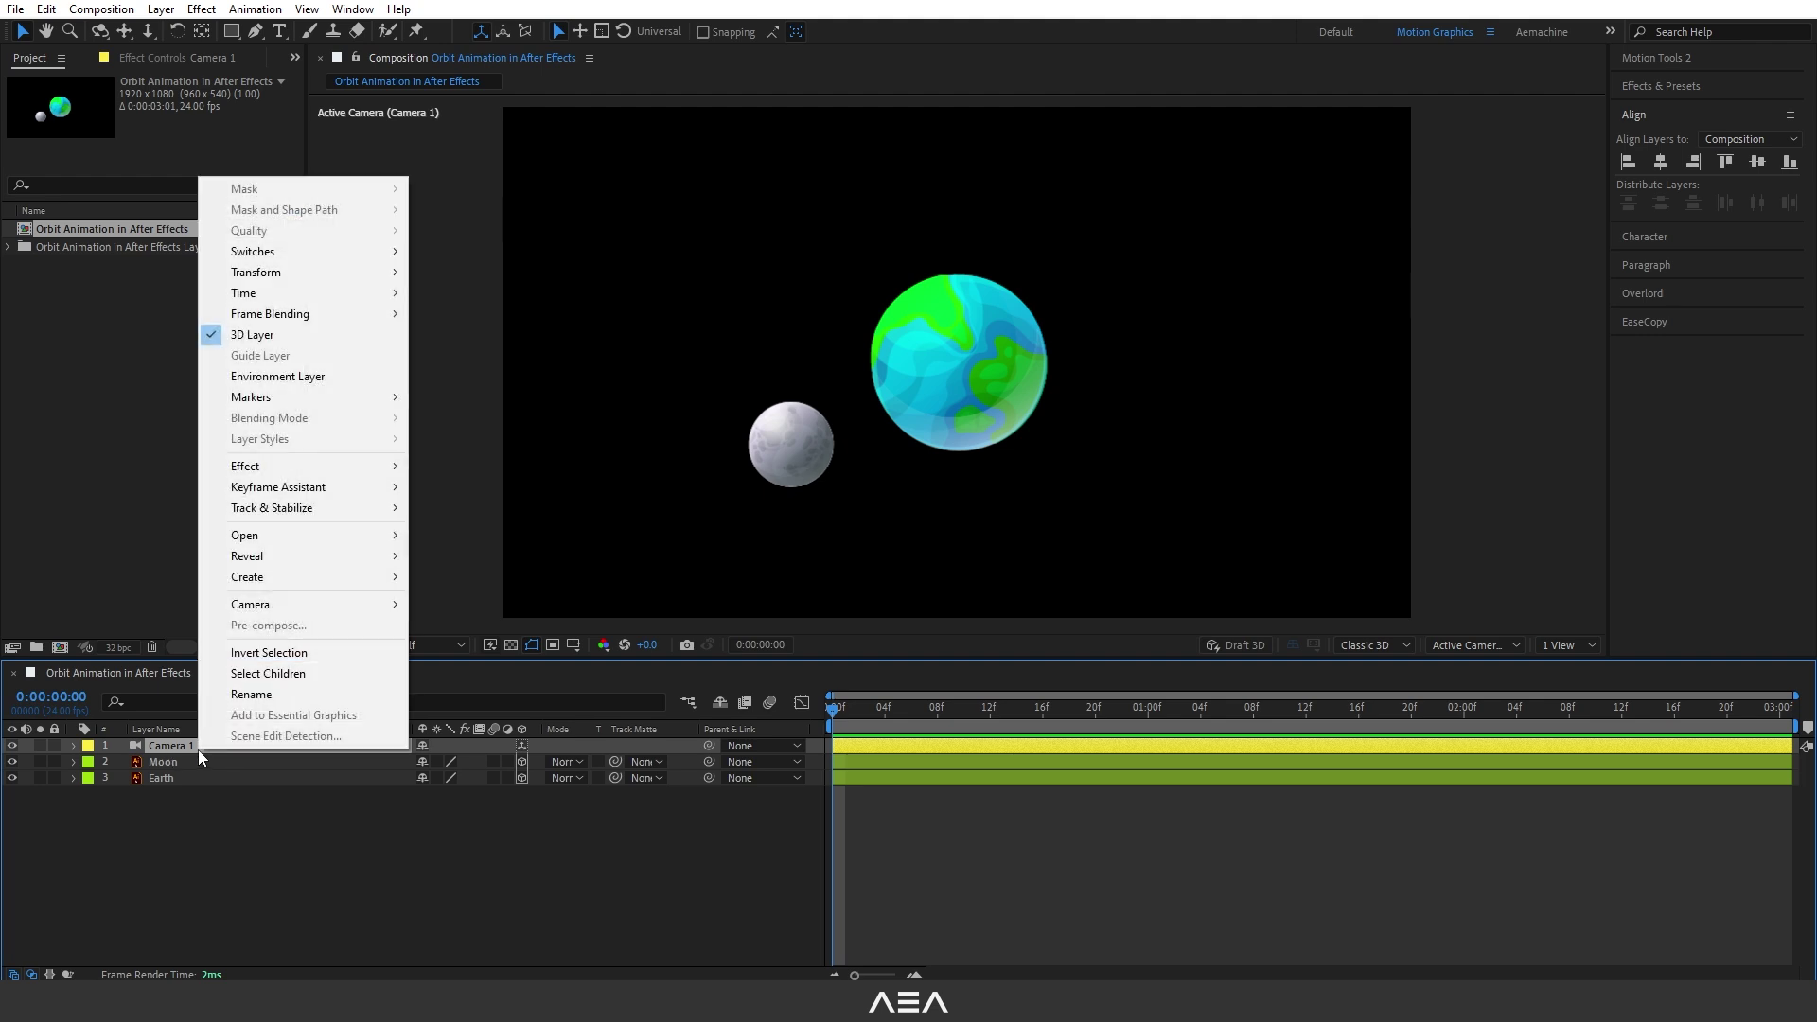
mouse_move(253, 610)
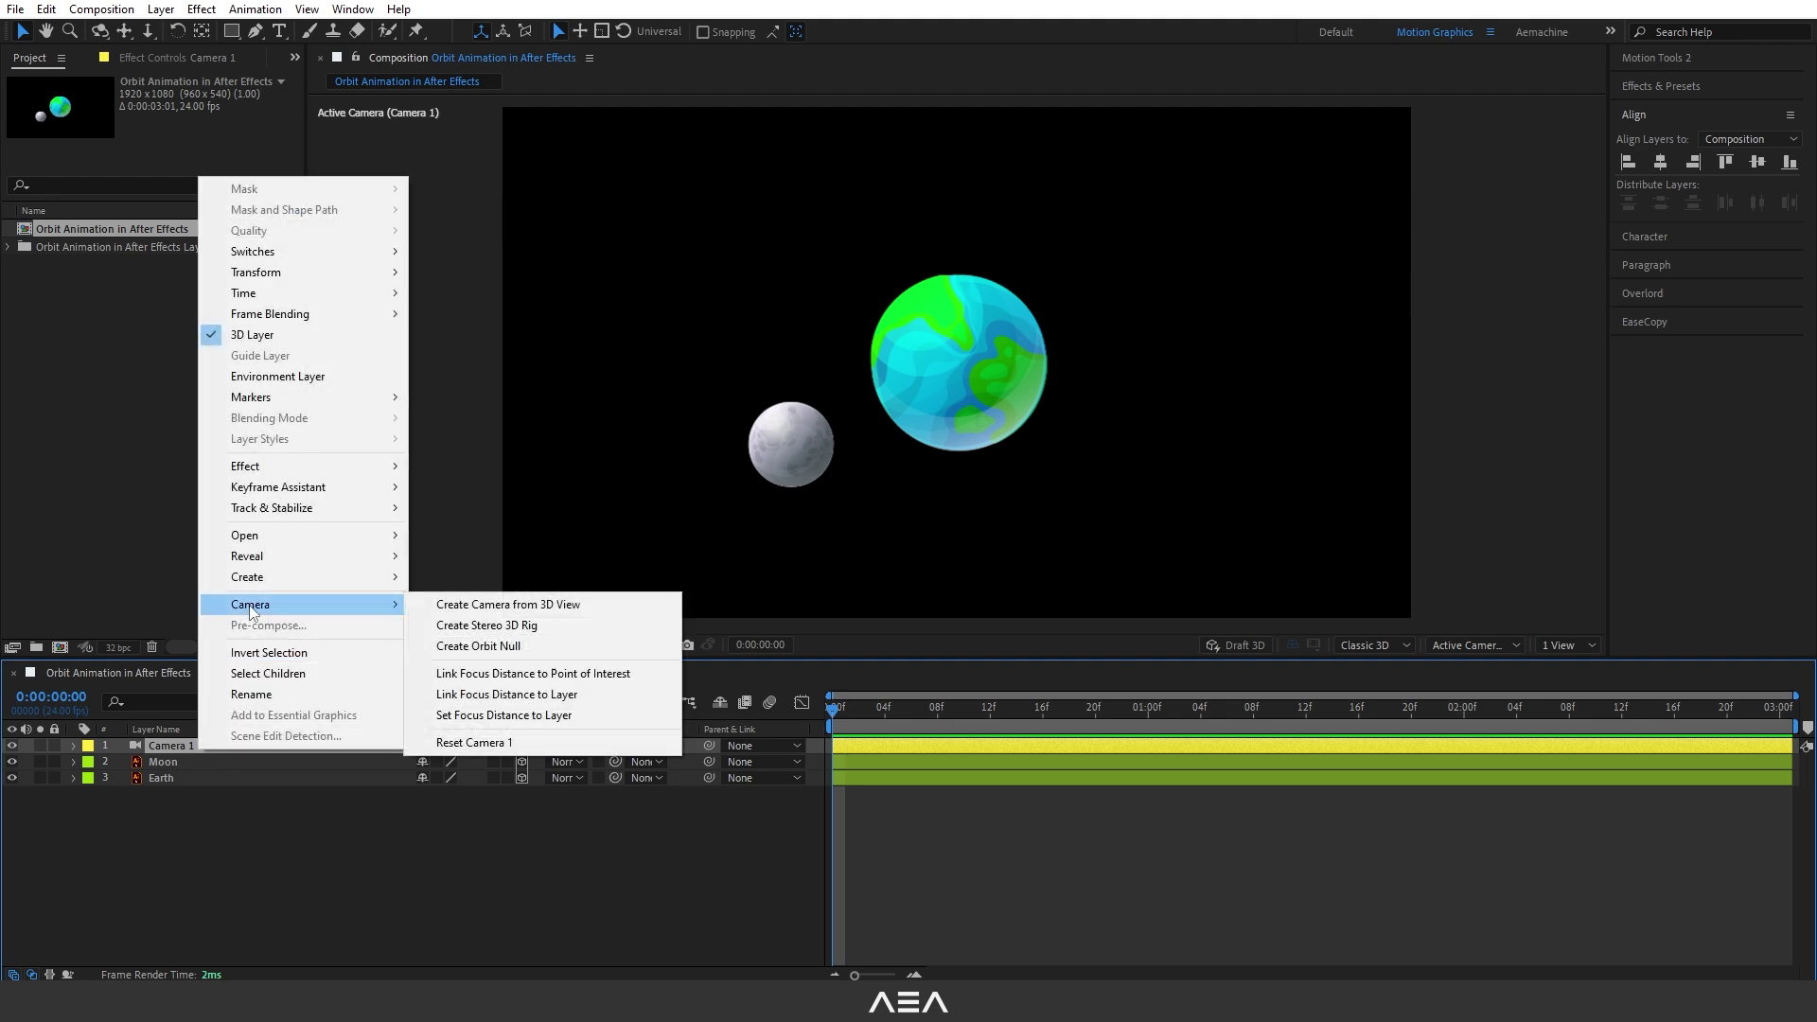
click(515, 647)
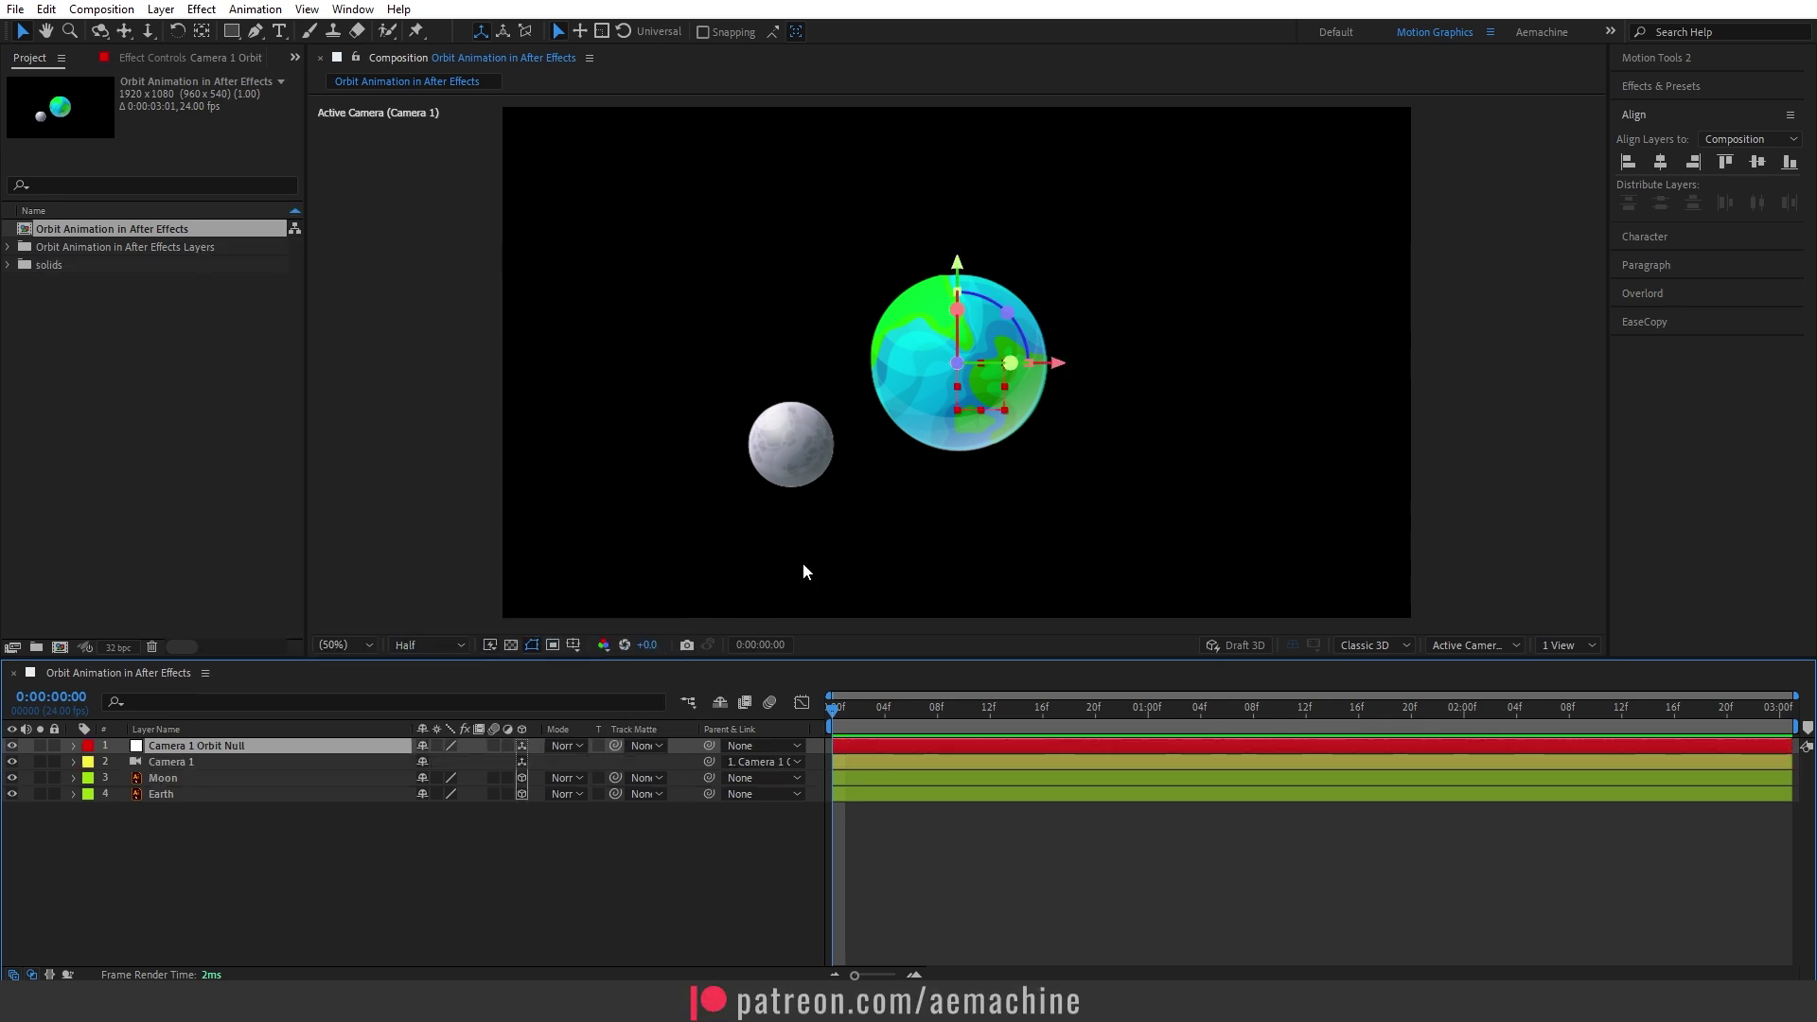
click(979, 409)
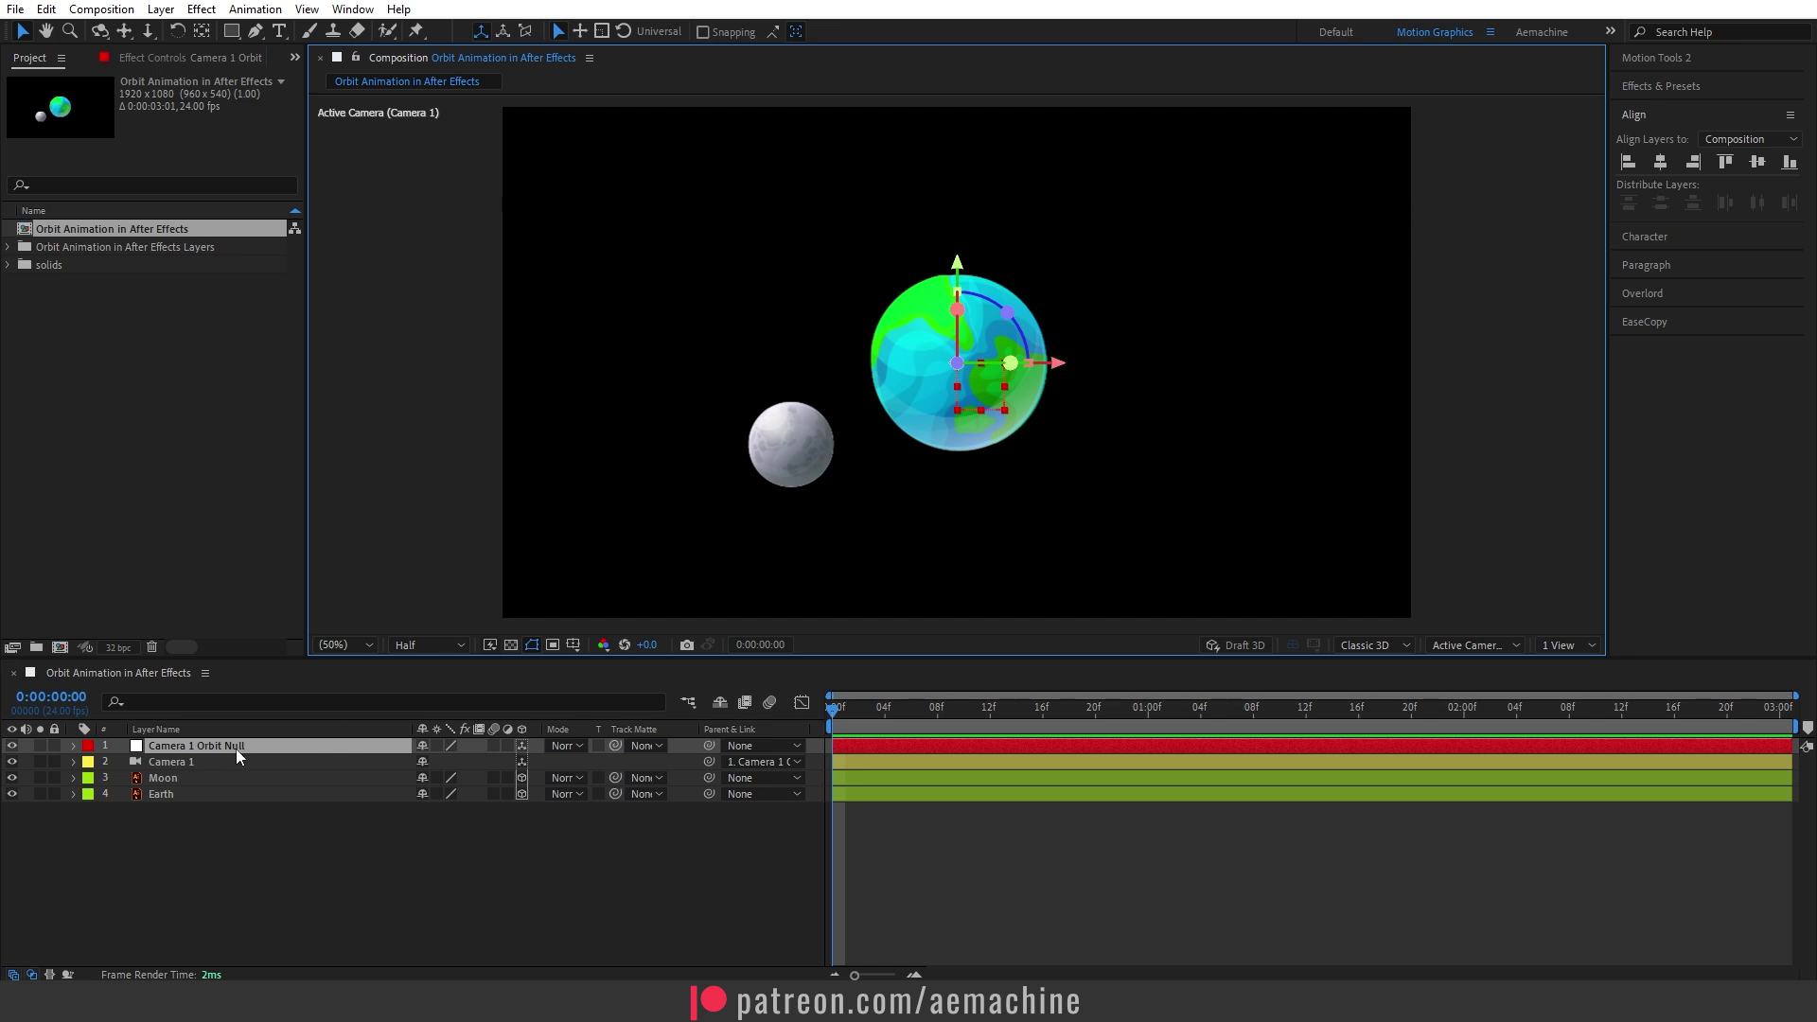
Parent the Earth layer to the Camera 1 Orbit Null
click(173, 796)
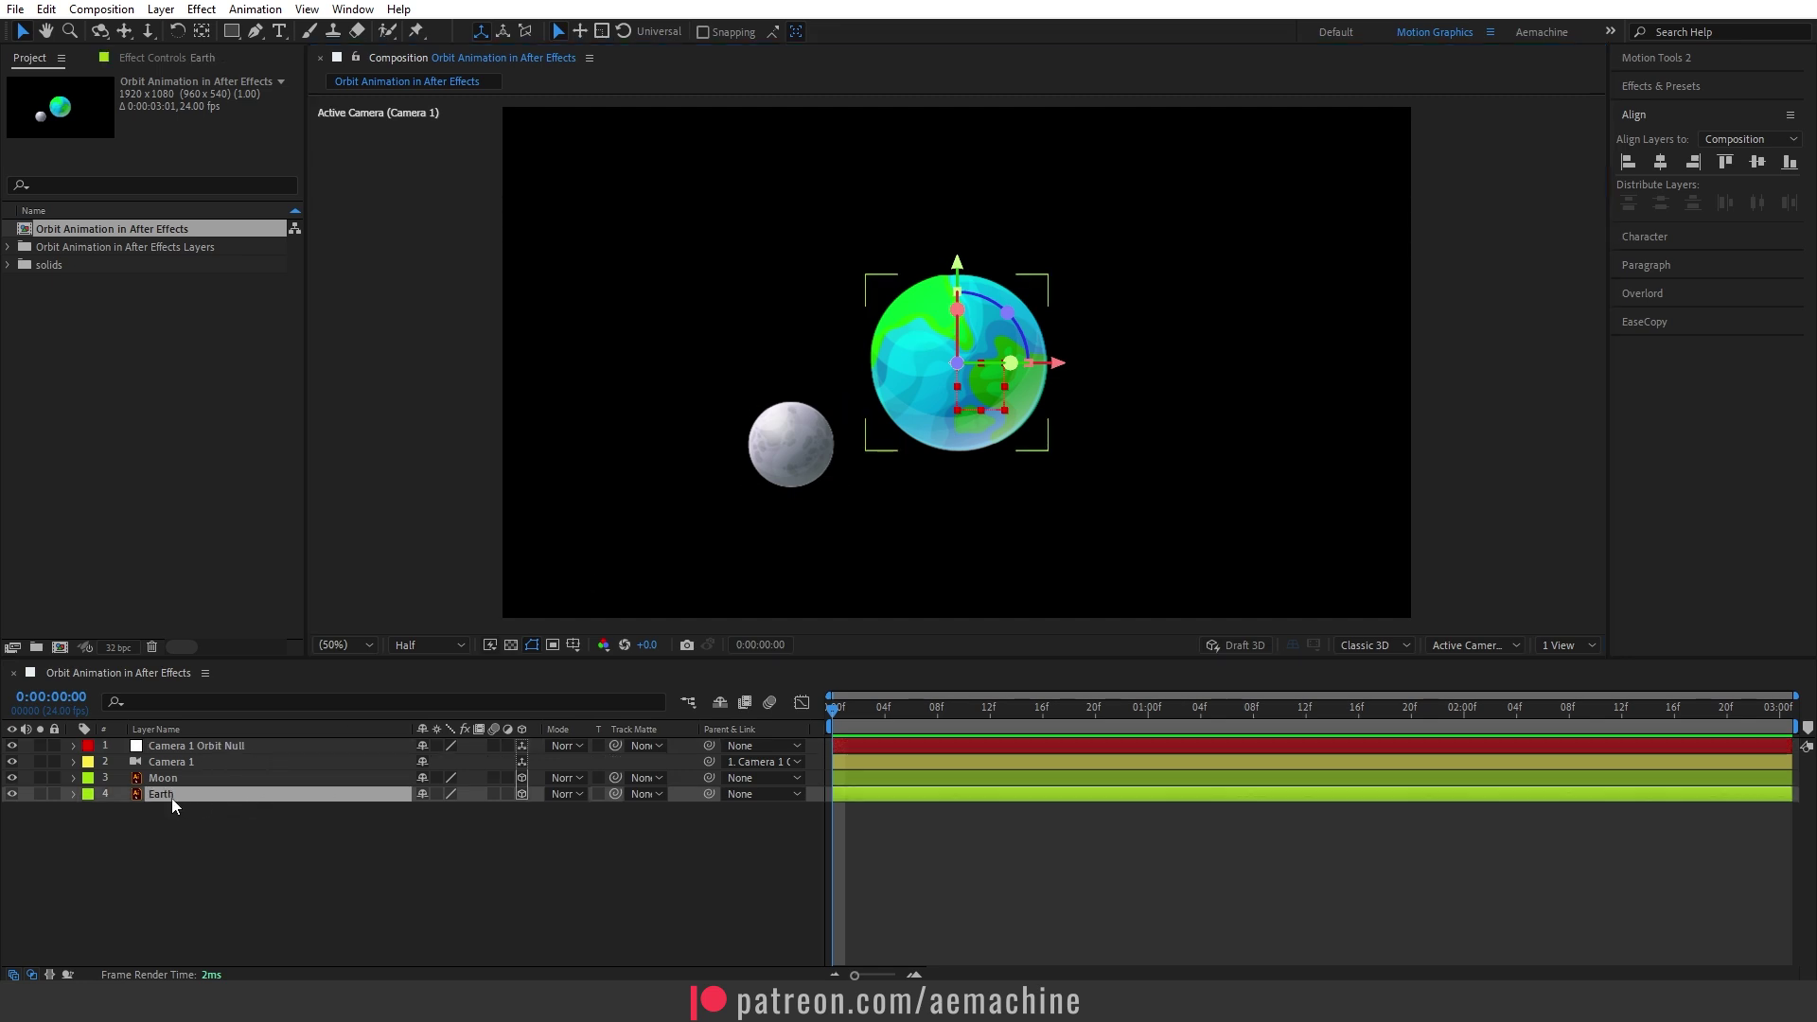
right_click(723, 727)
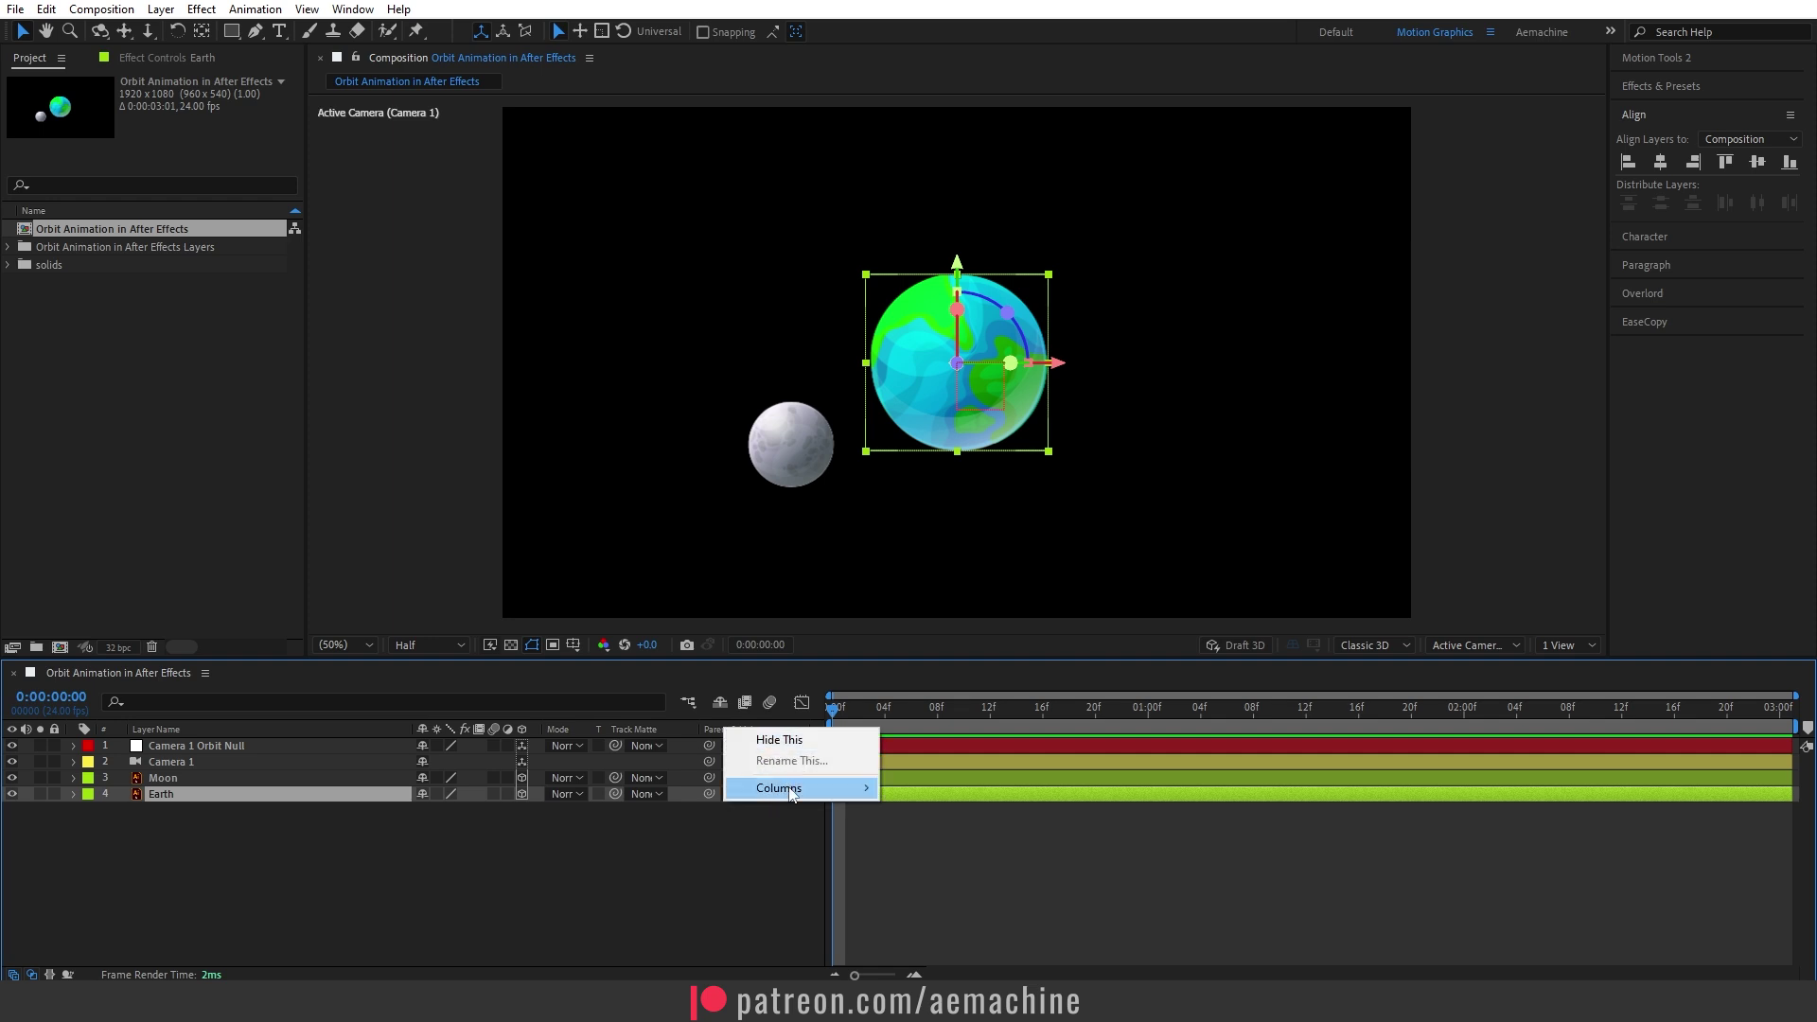
mouse_move(791, 796)
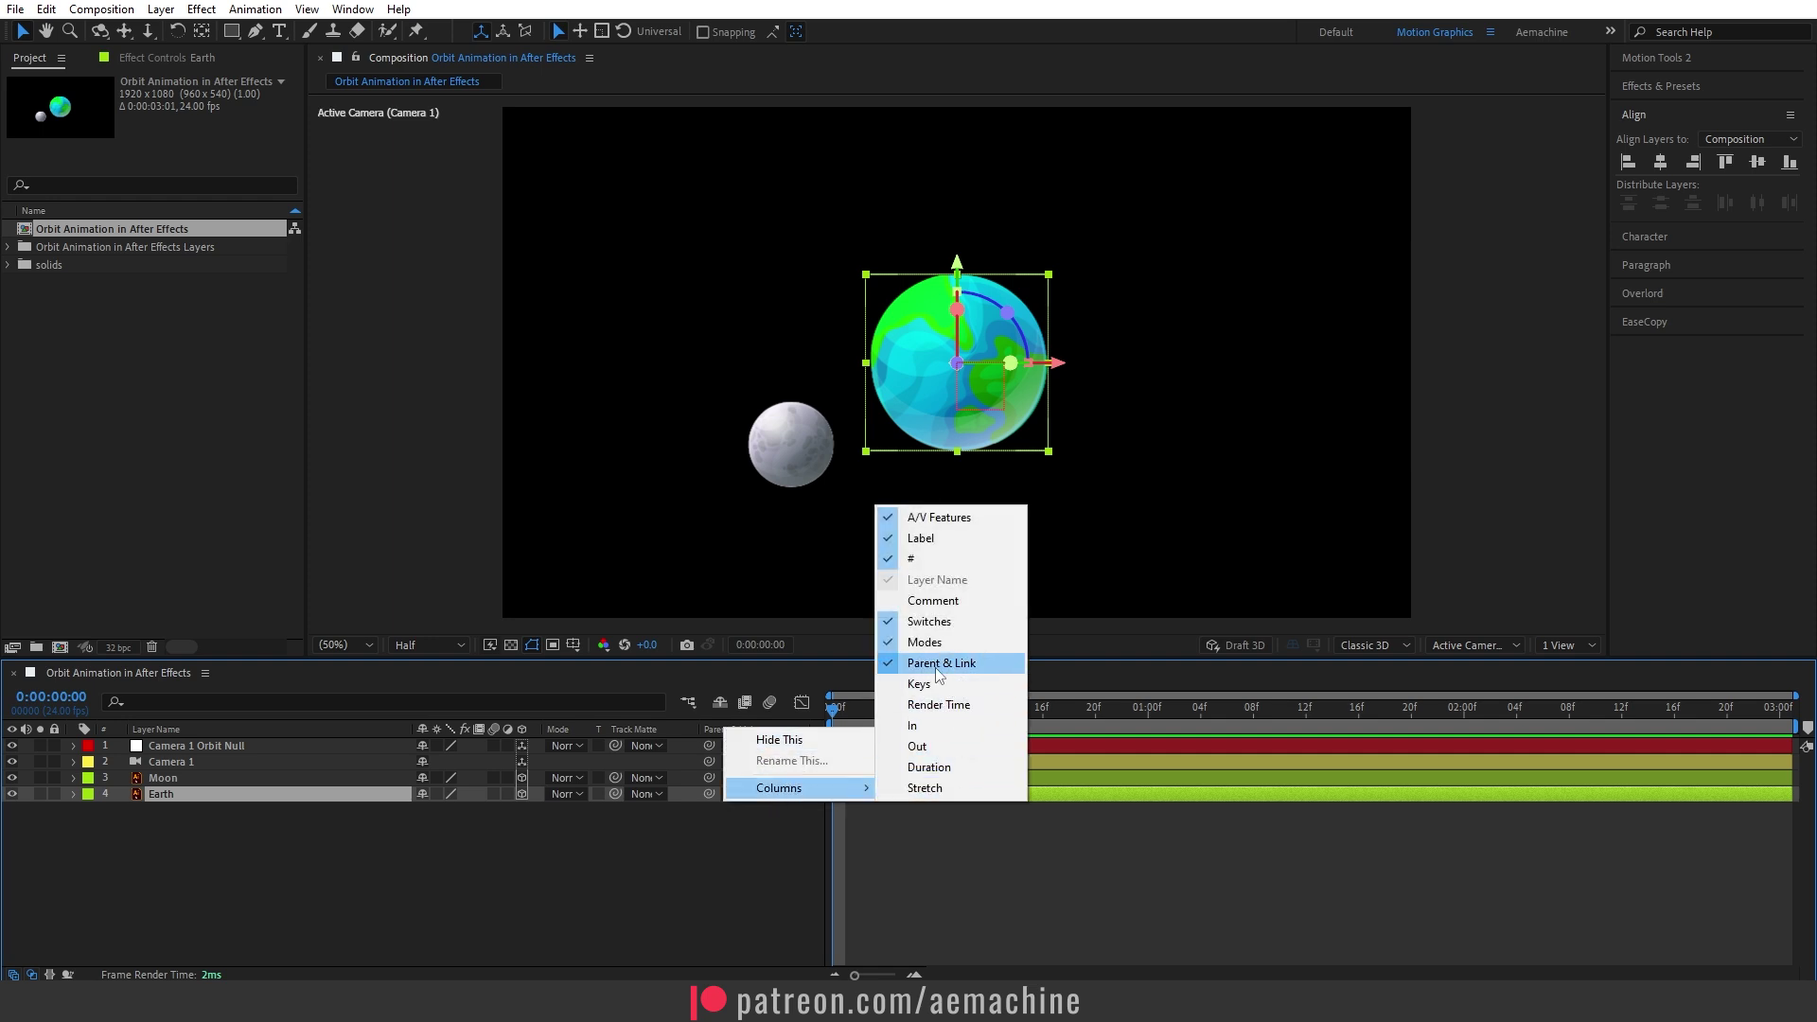
click(725, 854)
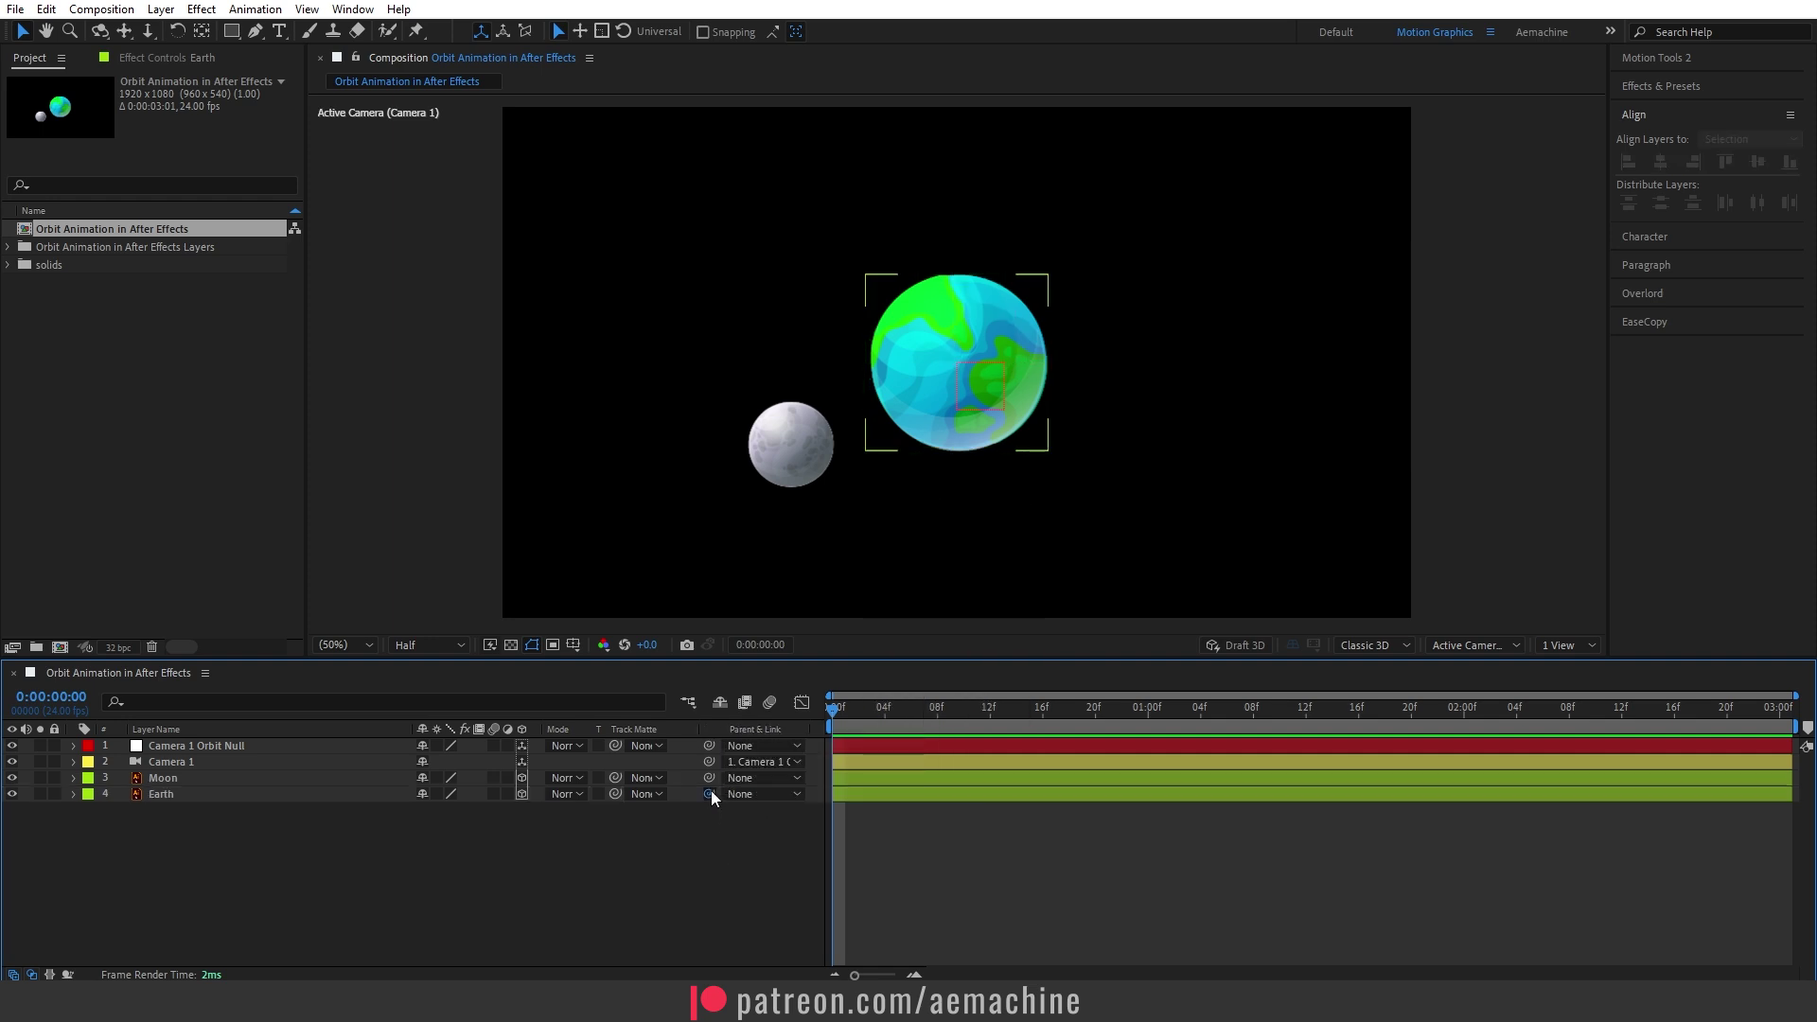
drag(709, 794, 197, 746)
Reveal the Camera 1 Orbit Null's rotation properties and test-swing the Moon around the Earth
click(202, 748)
key(r)
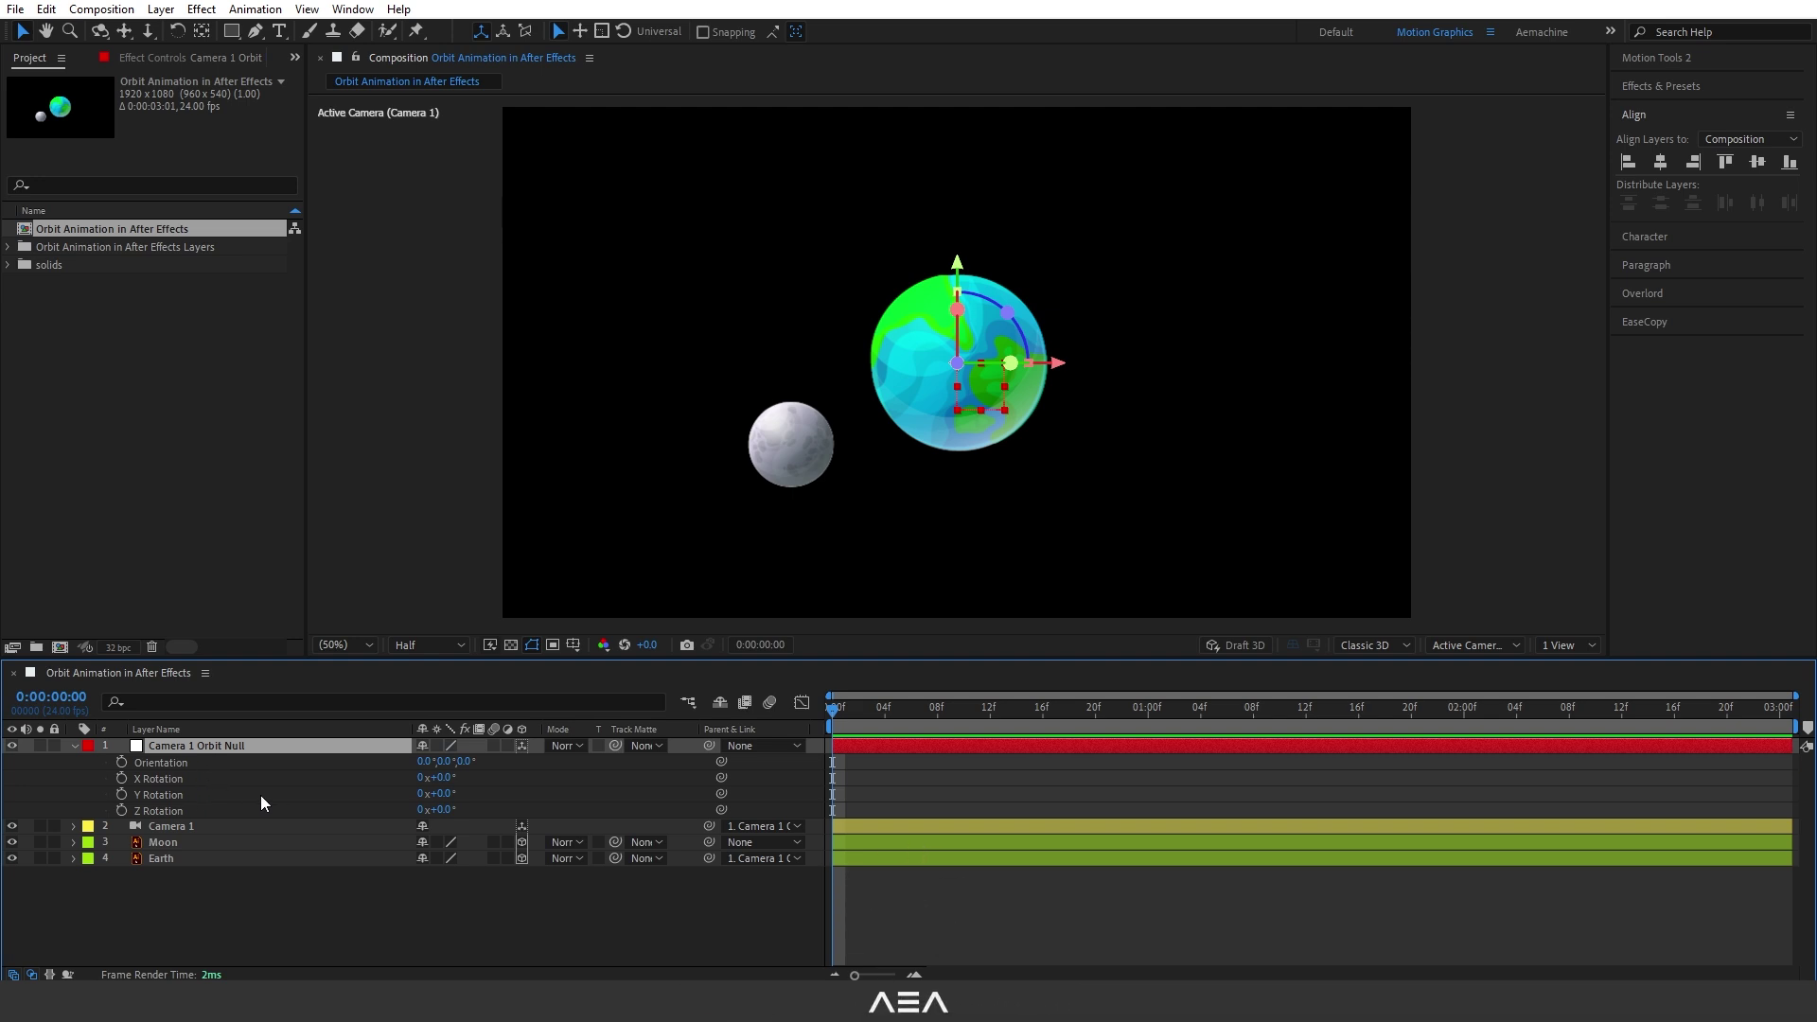
mouse_move(441, 800)
mouse_down()
mouse_move(492, 795)
mouse_move(442, 795)
mouse_up()
click(342, 773)
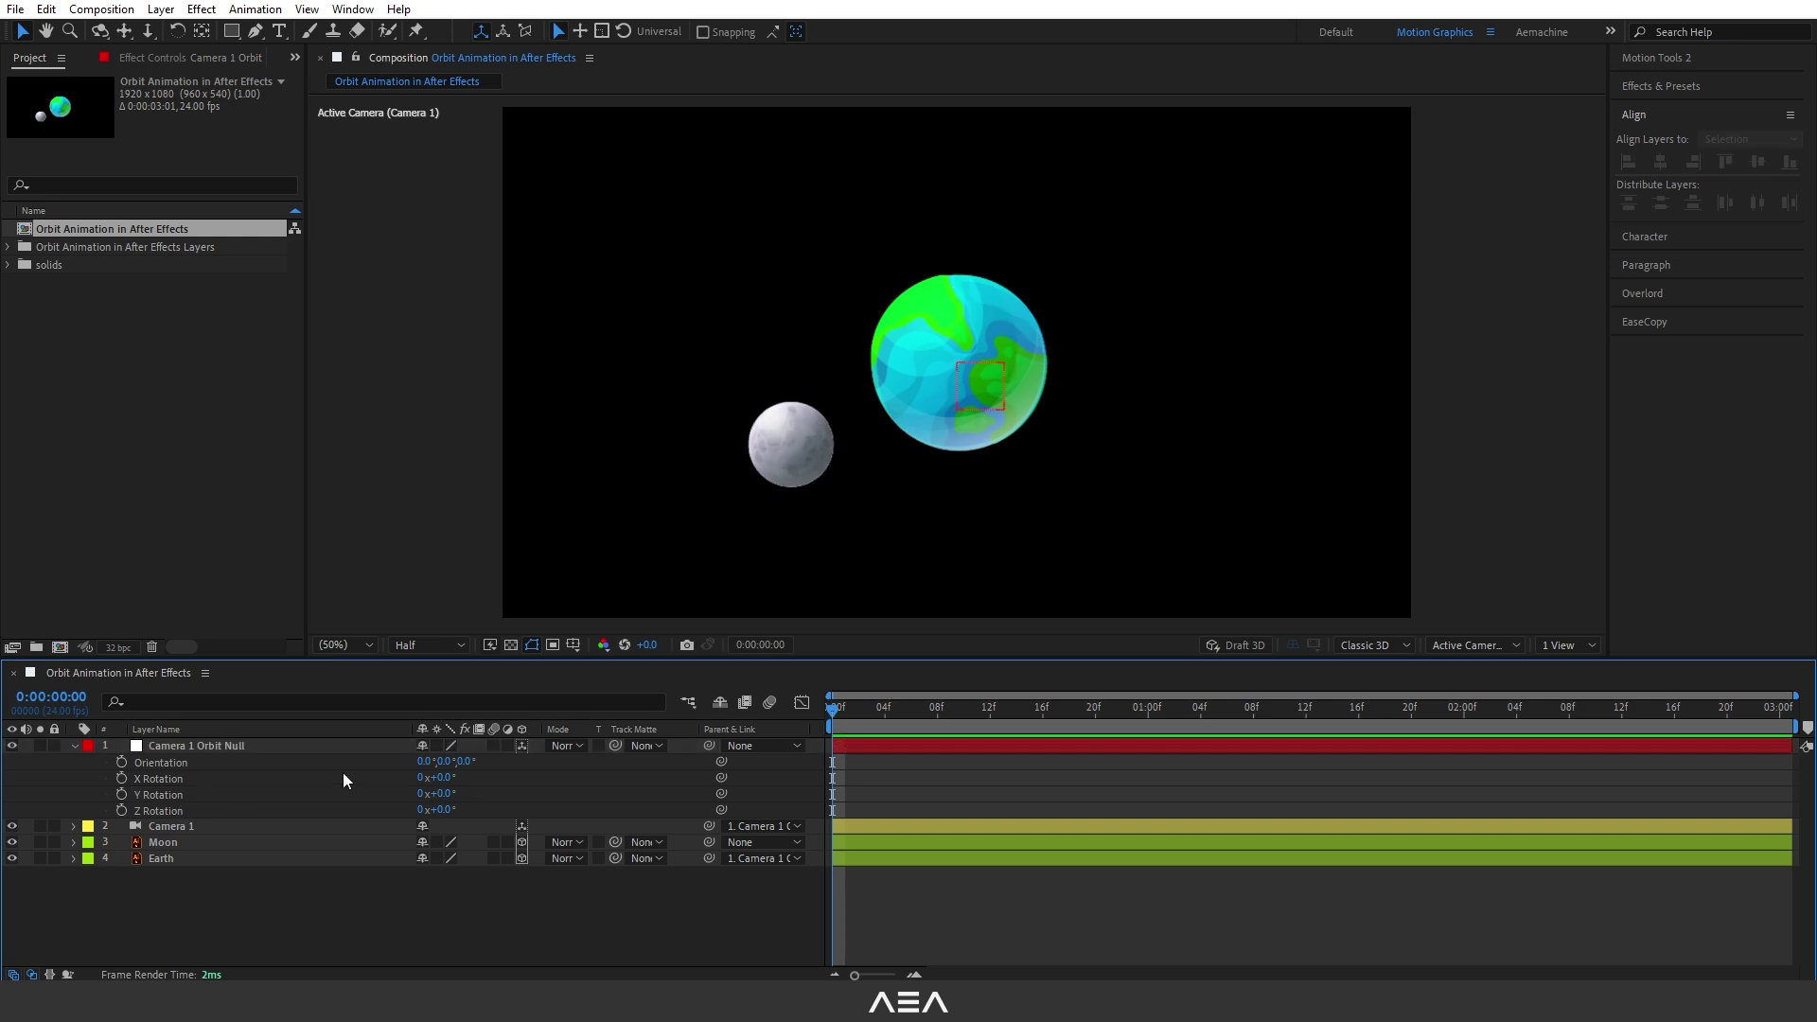
Keyframe Y Rotation from 0x at the start to 1x at 0:00:02:00, then preview
click(120, 795)
click(856, 709)
drag(856, 712, 1461, 741)
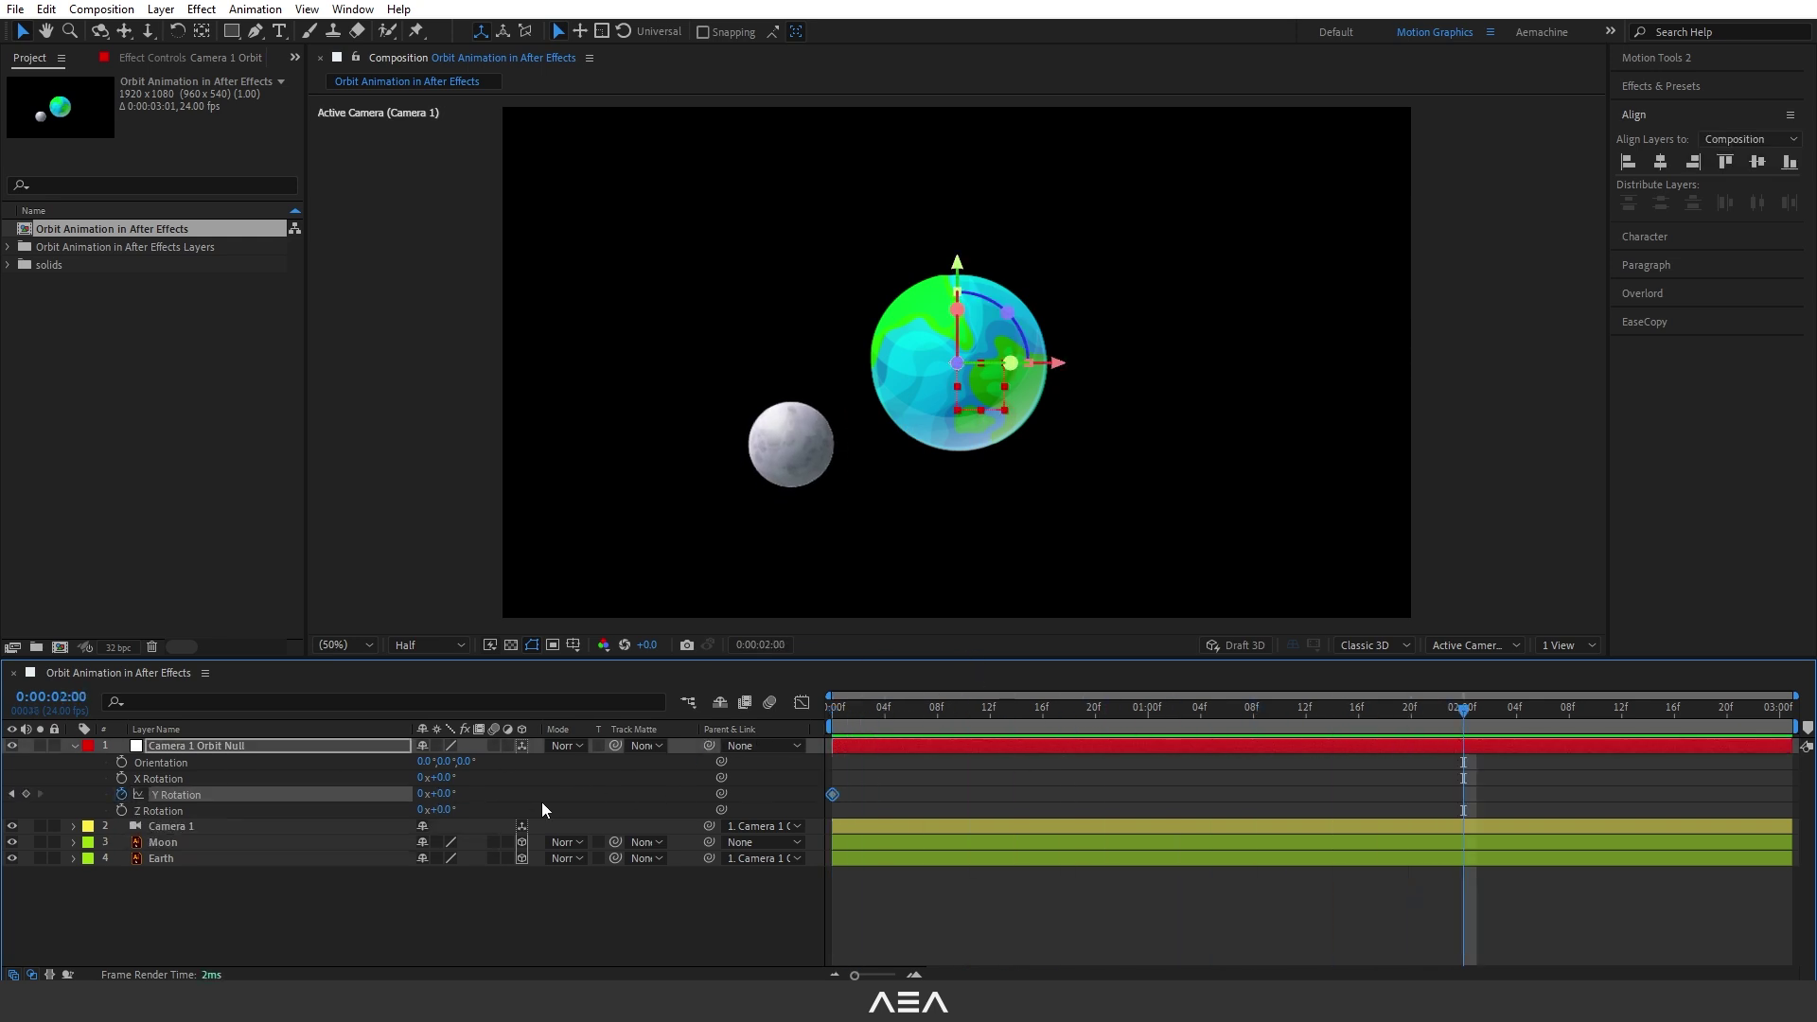
click(420, 795)
key(Return)
key(Home)
key(space)
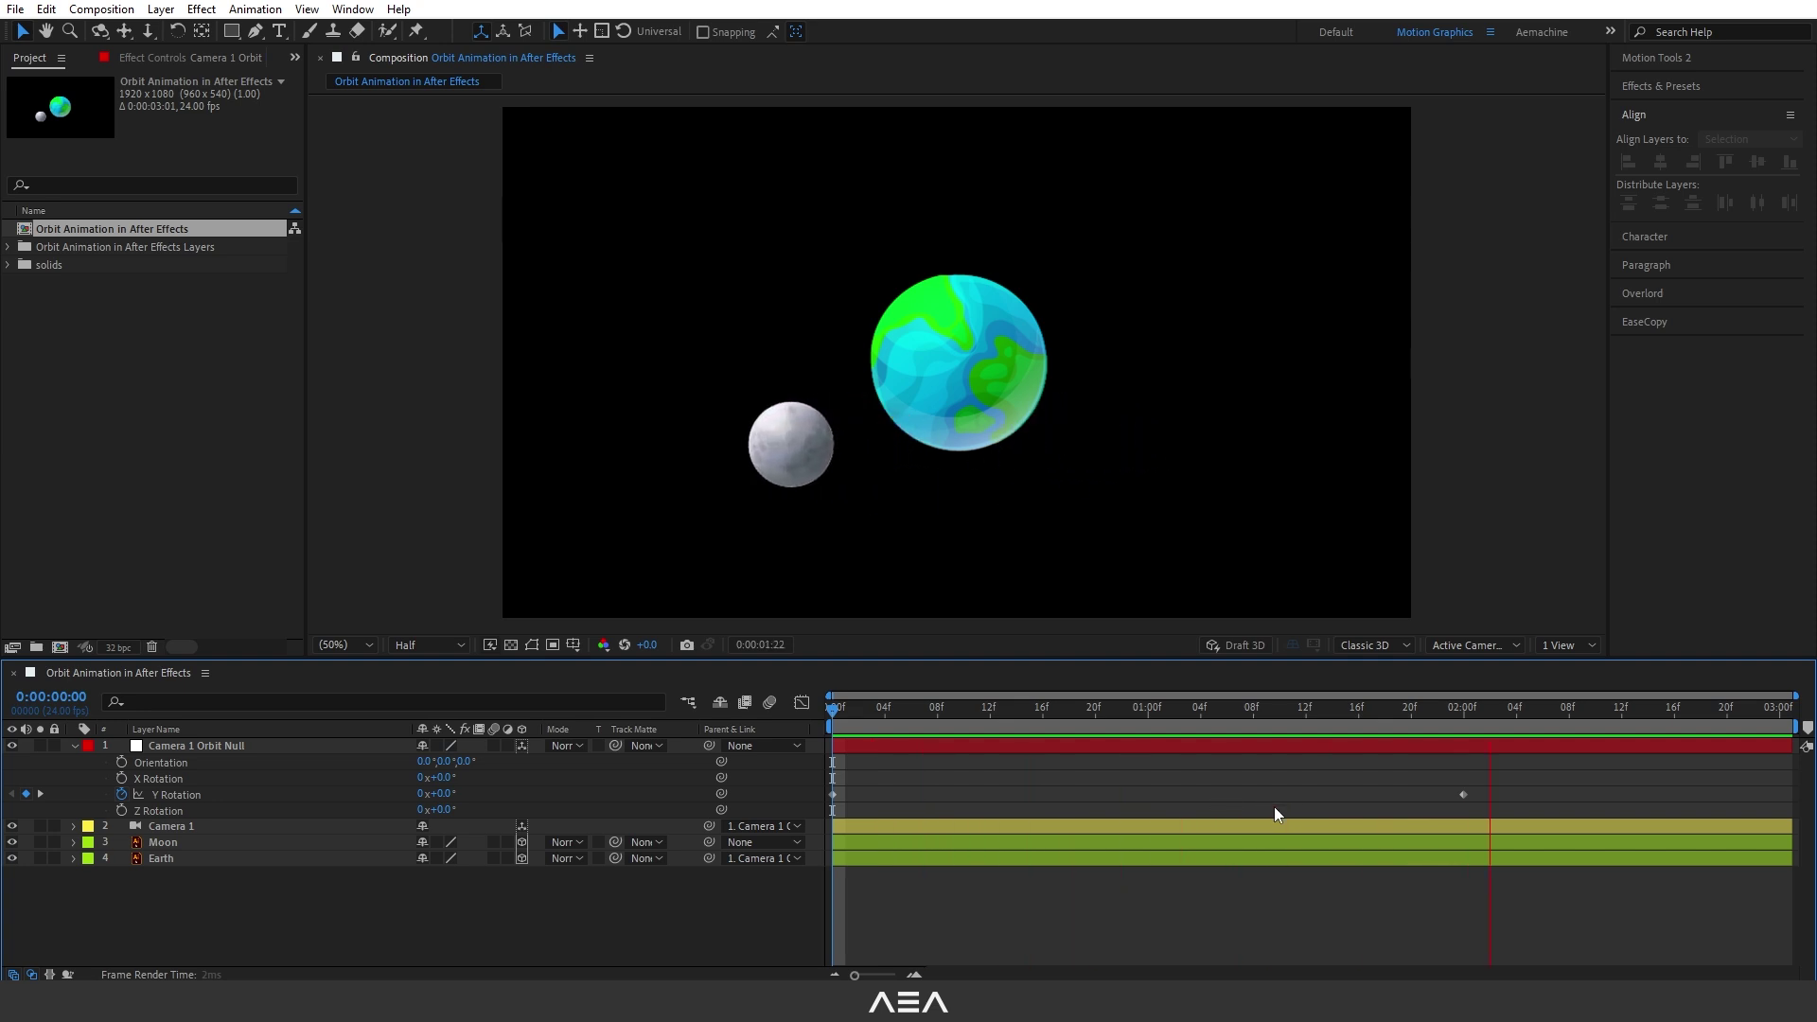
drag(1292, 724, 1467, 728)
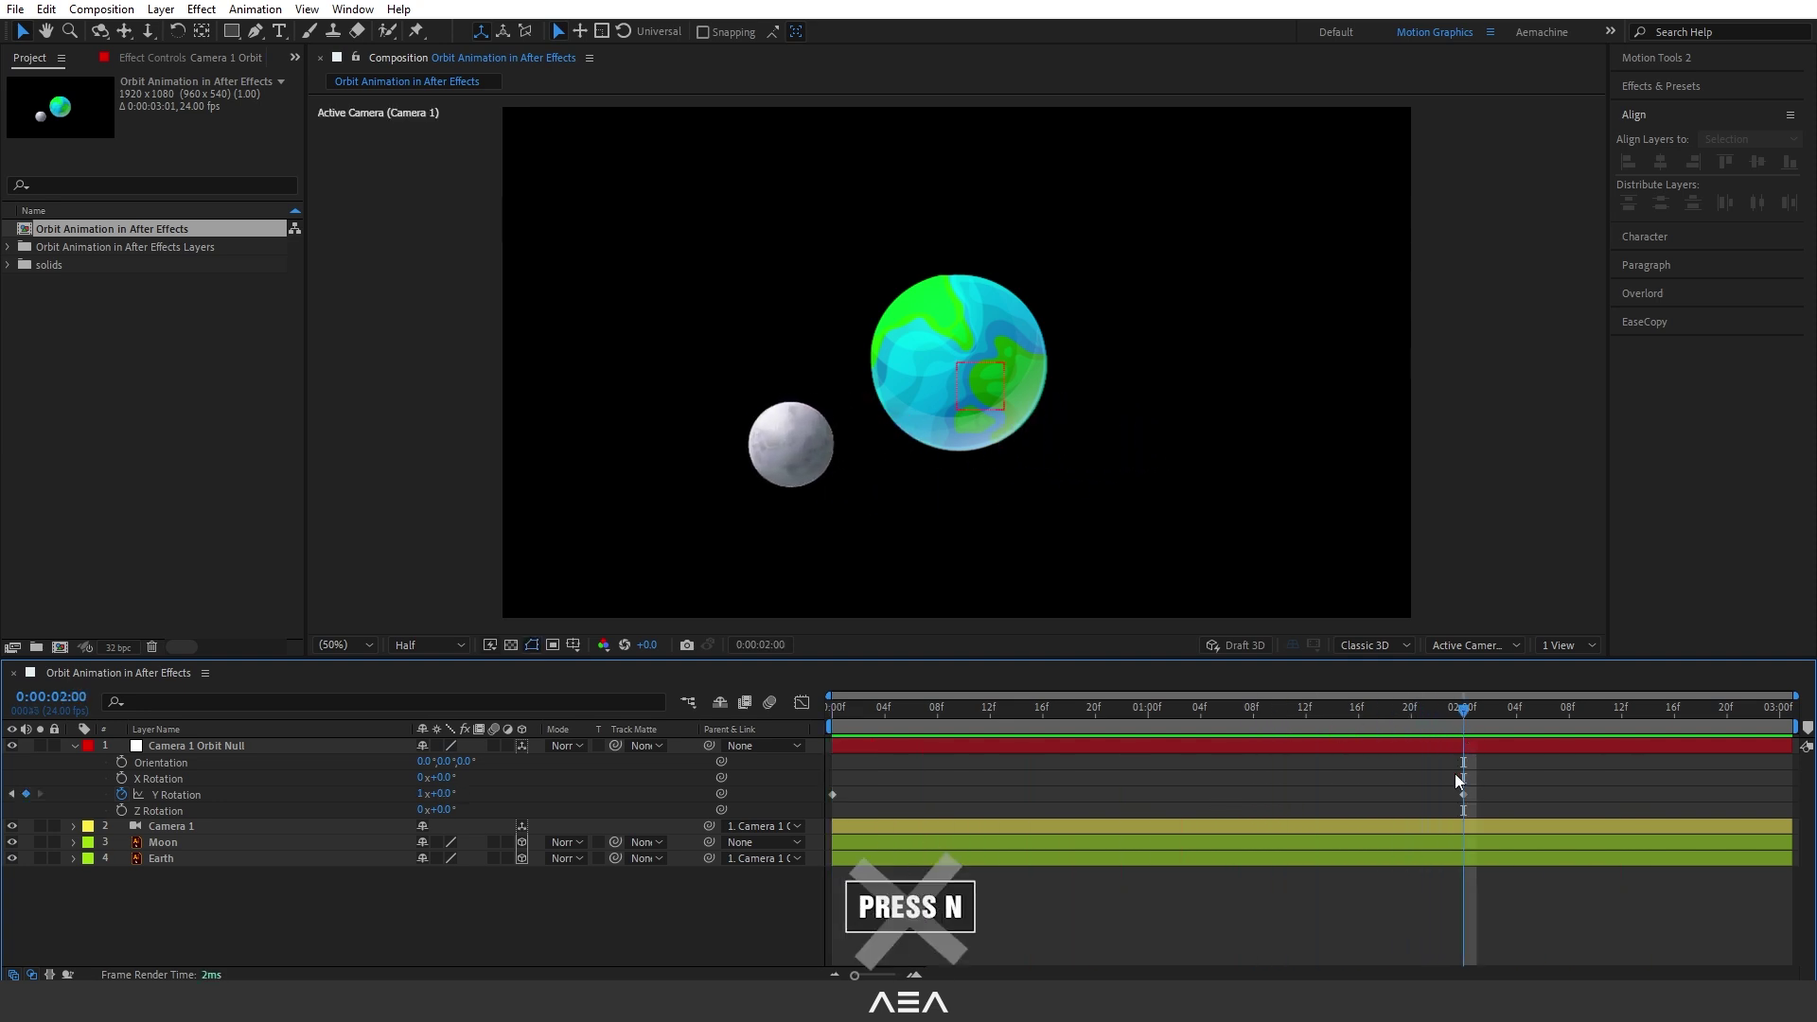
End the work area at two seconds and preview the Moon's orbit
key(n)
key(space)
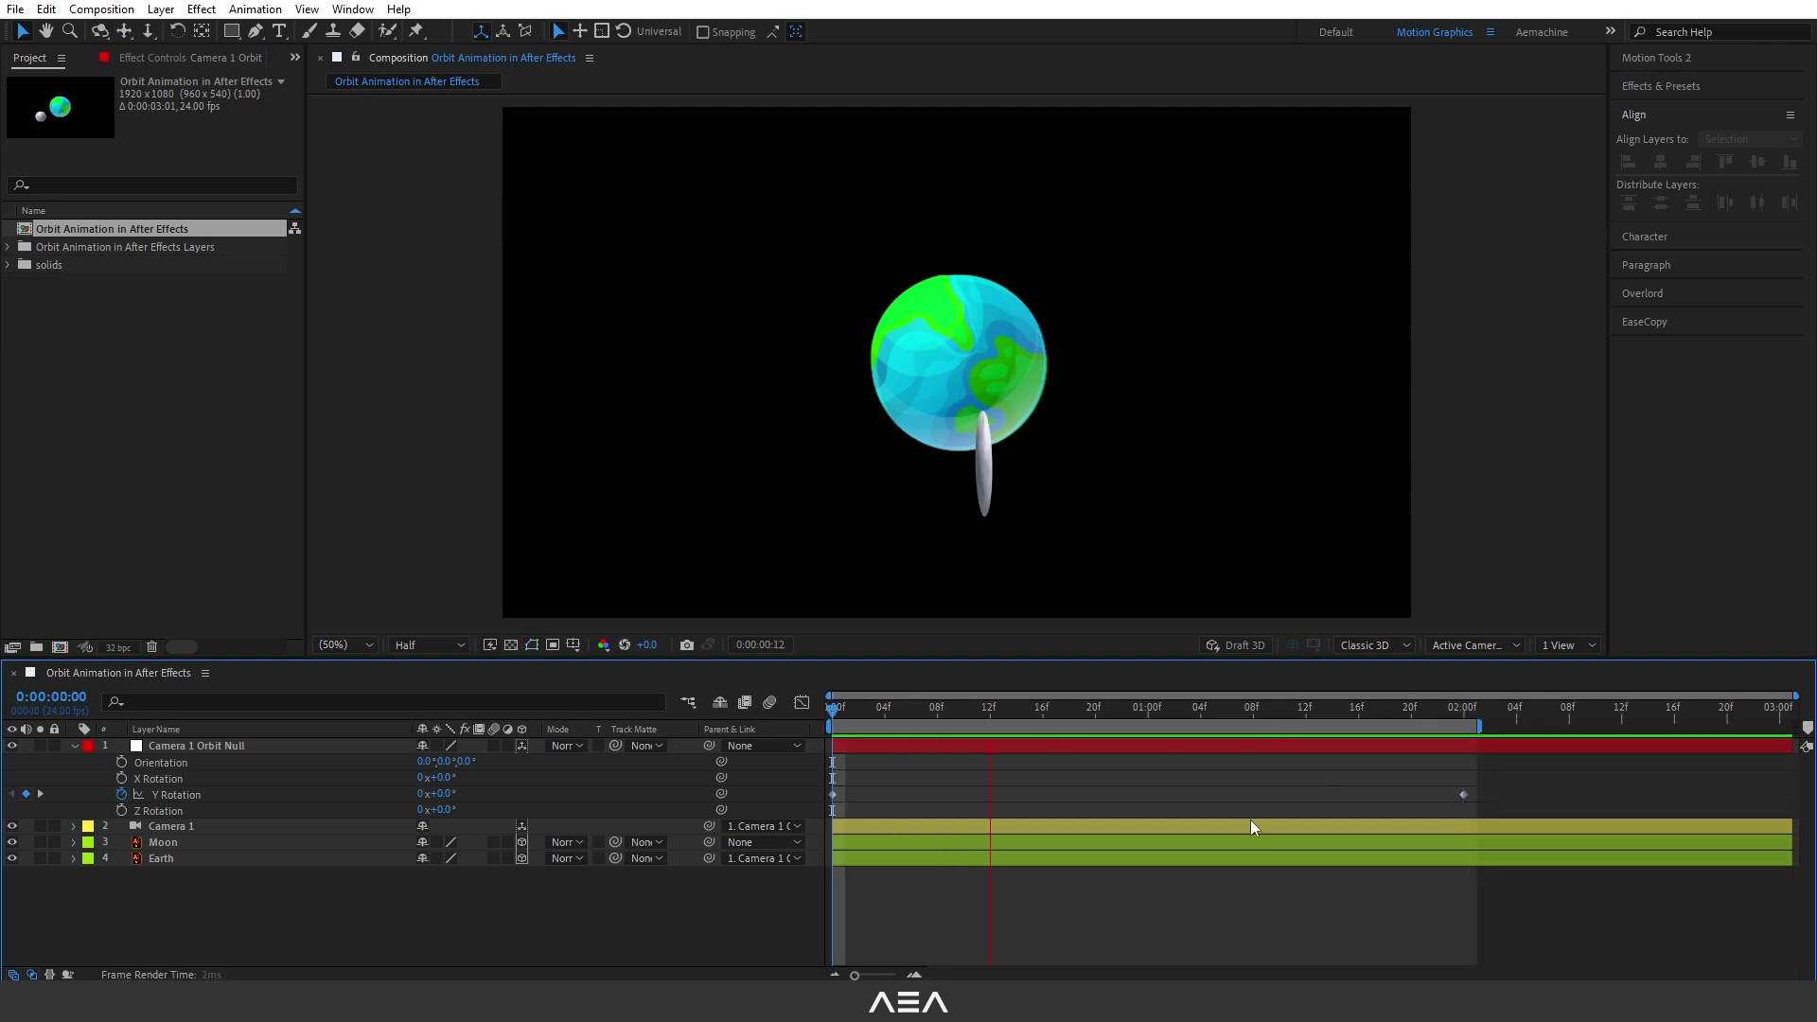
key(space)
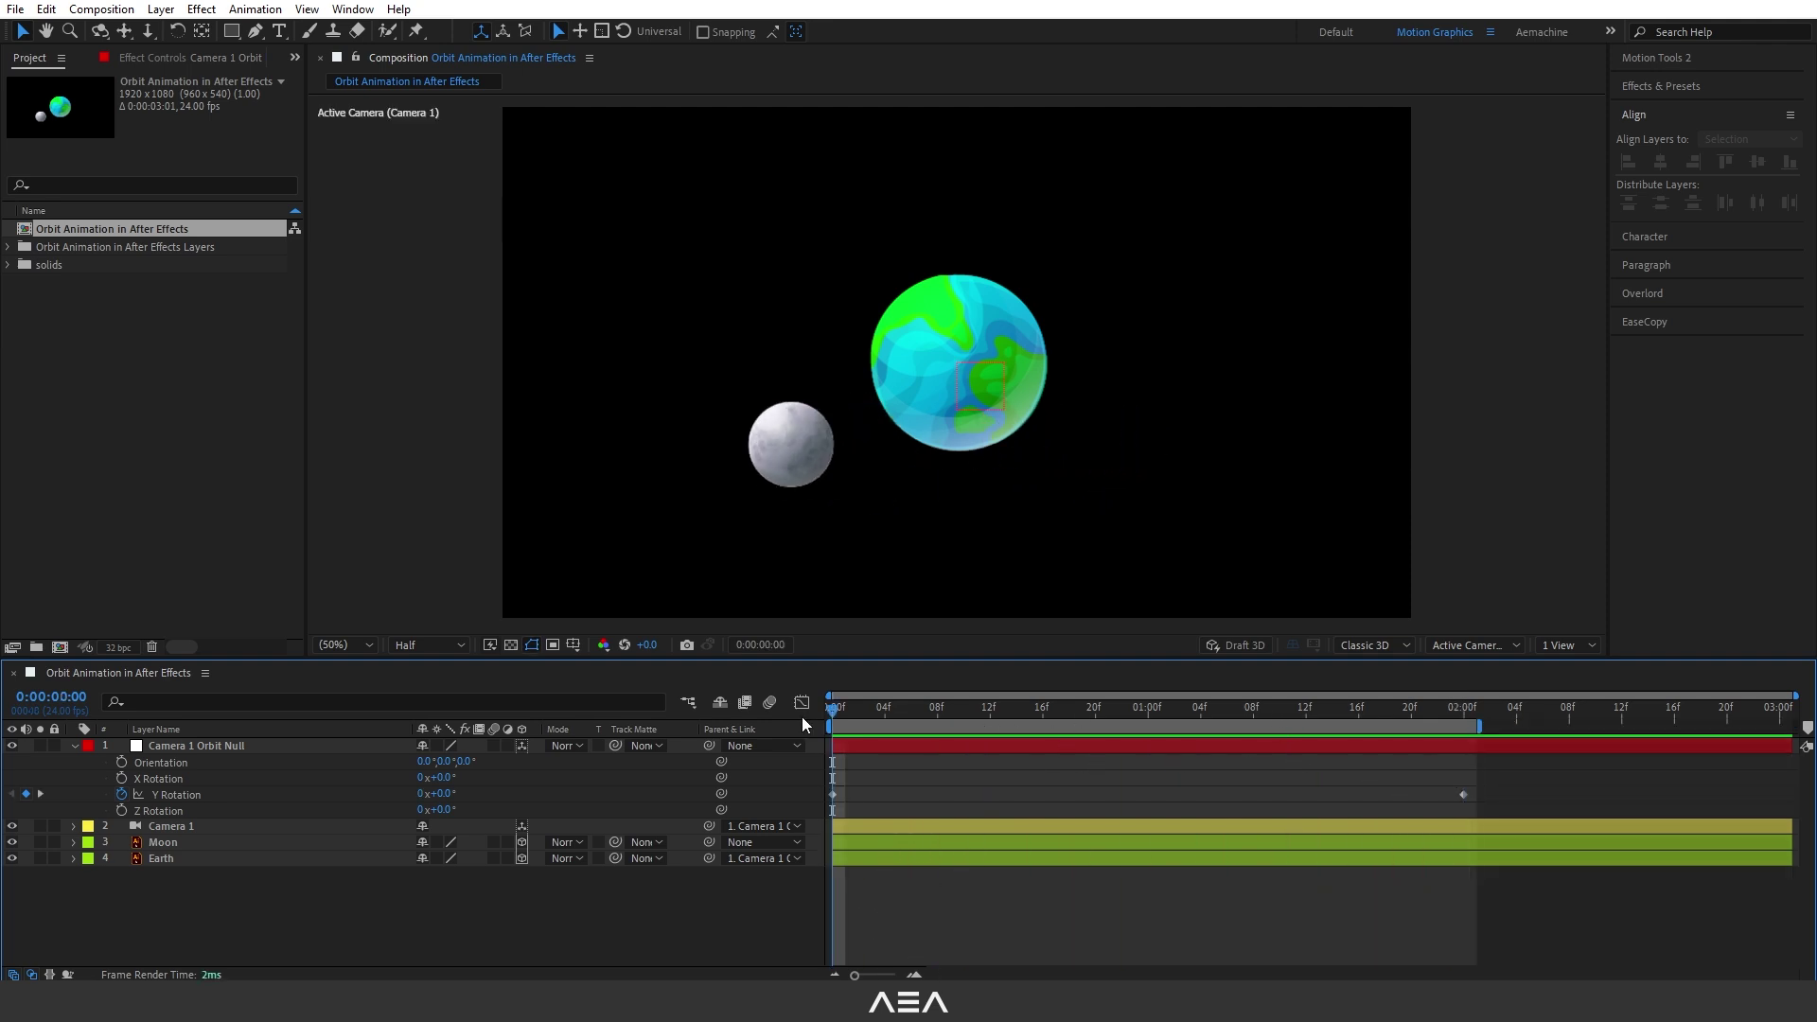
Tilt the orbit null's Z Rotation to about 21° and move the Moon upward
click(244, 746)
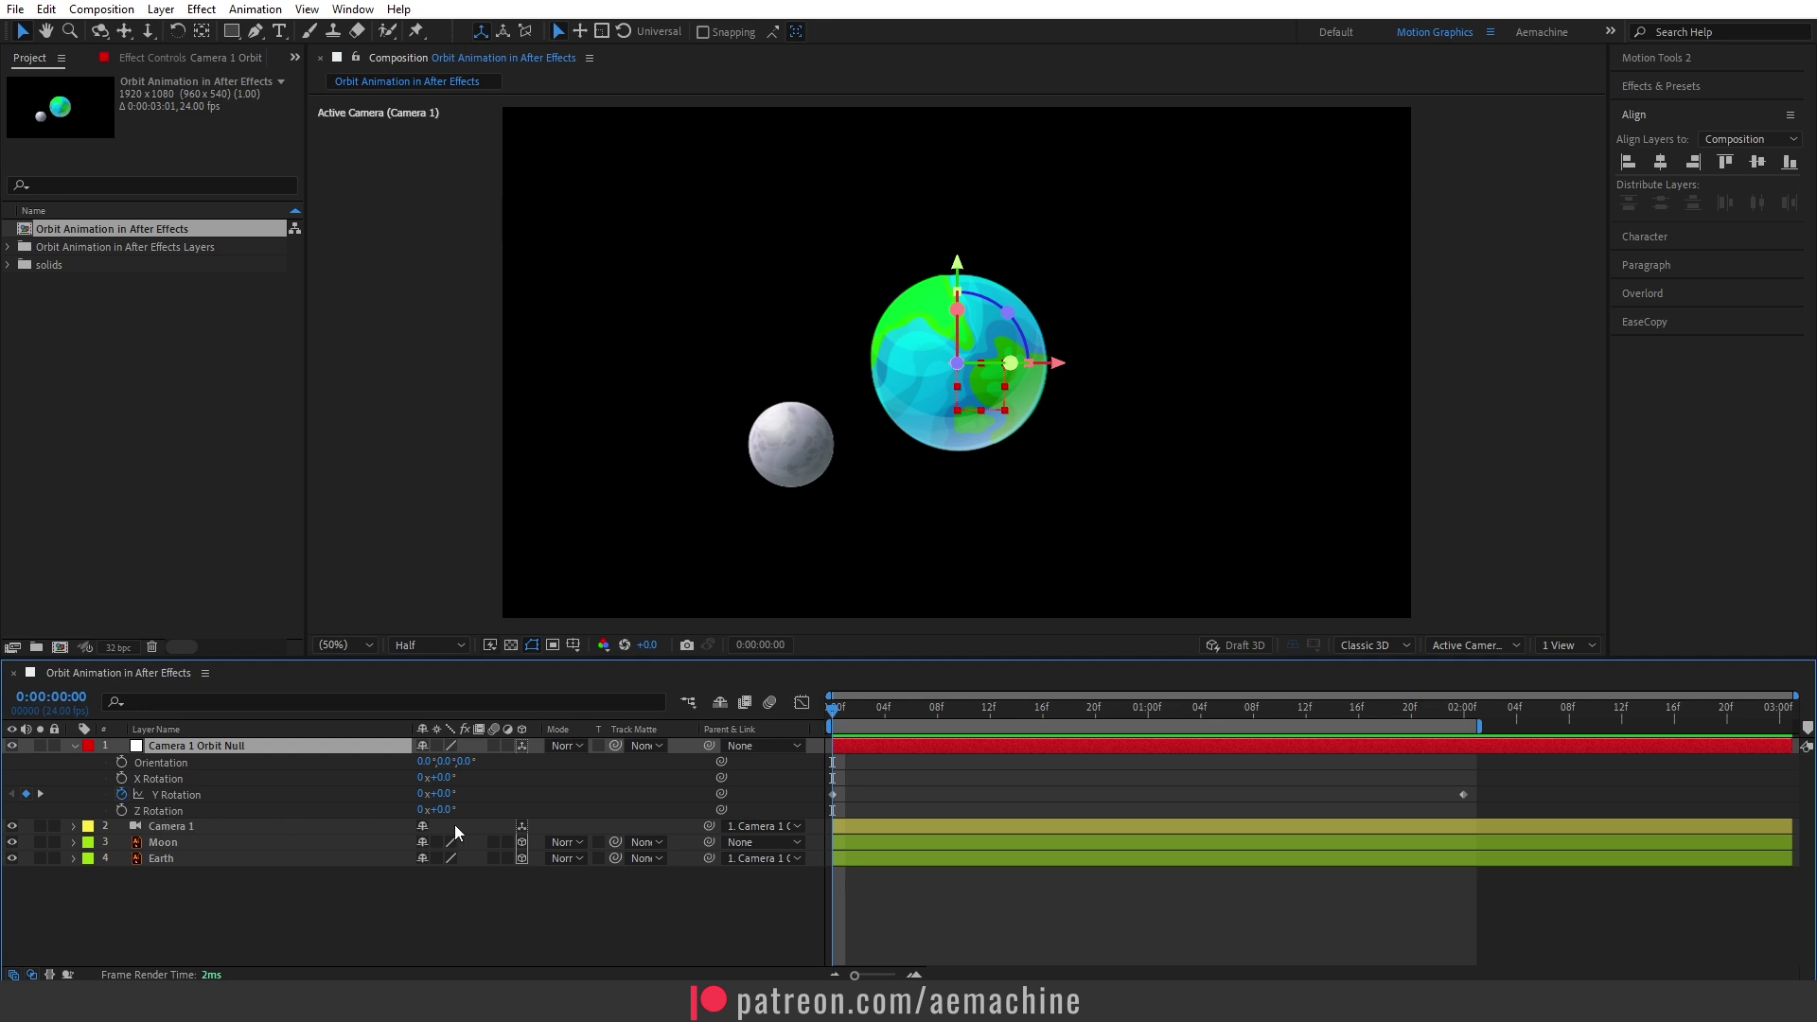
drag(441, 809, 451, 809)
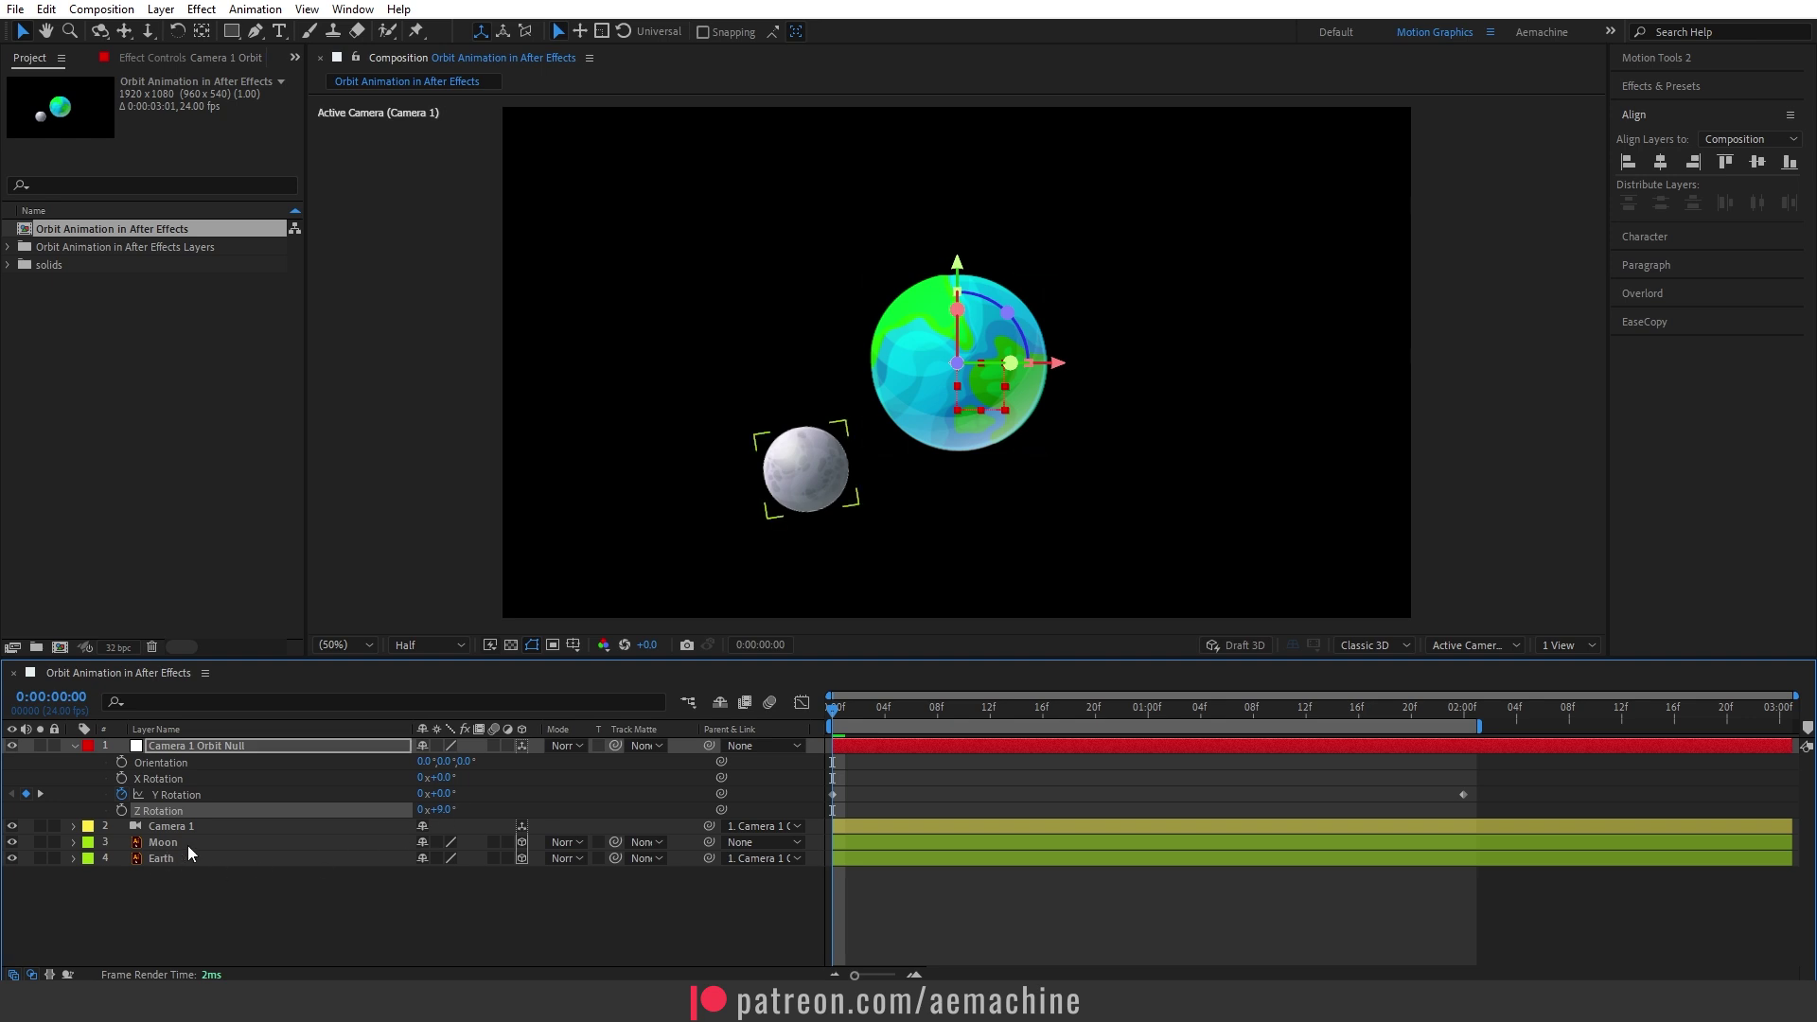
click(188, 846)
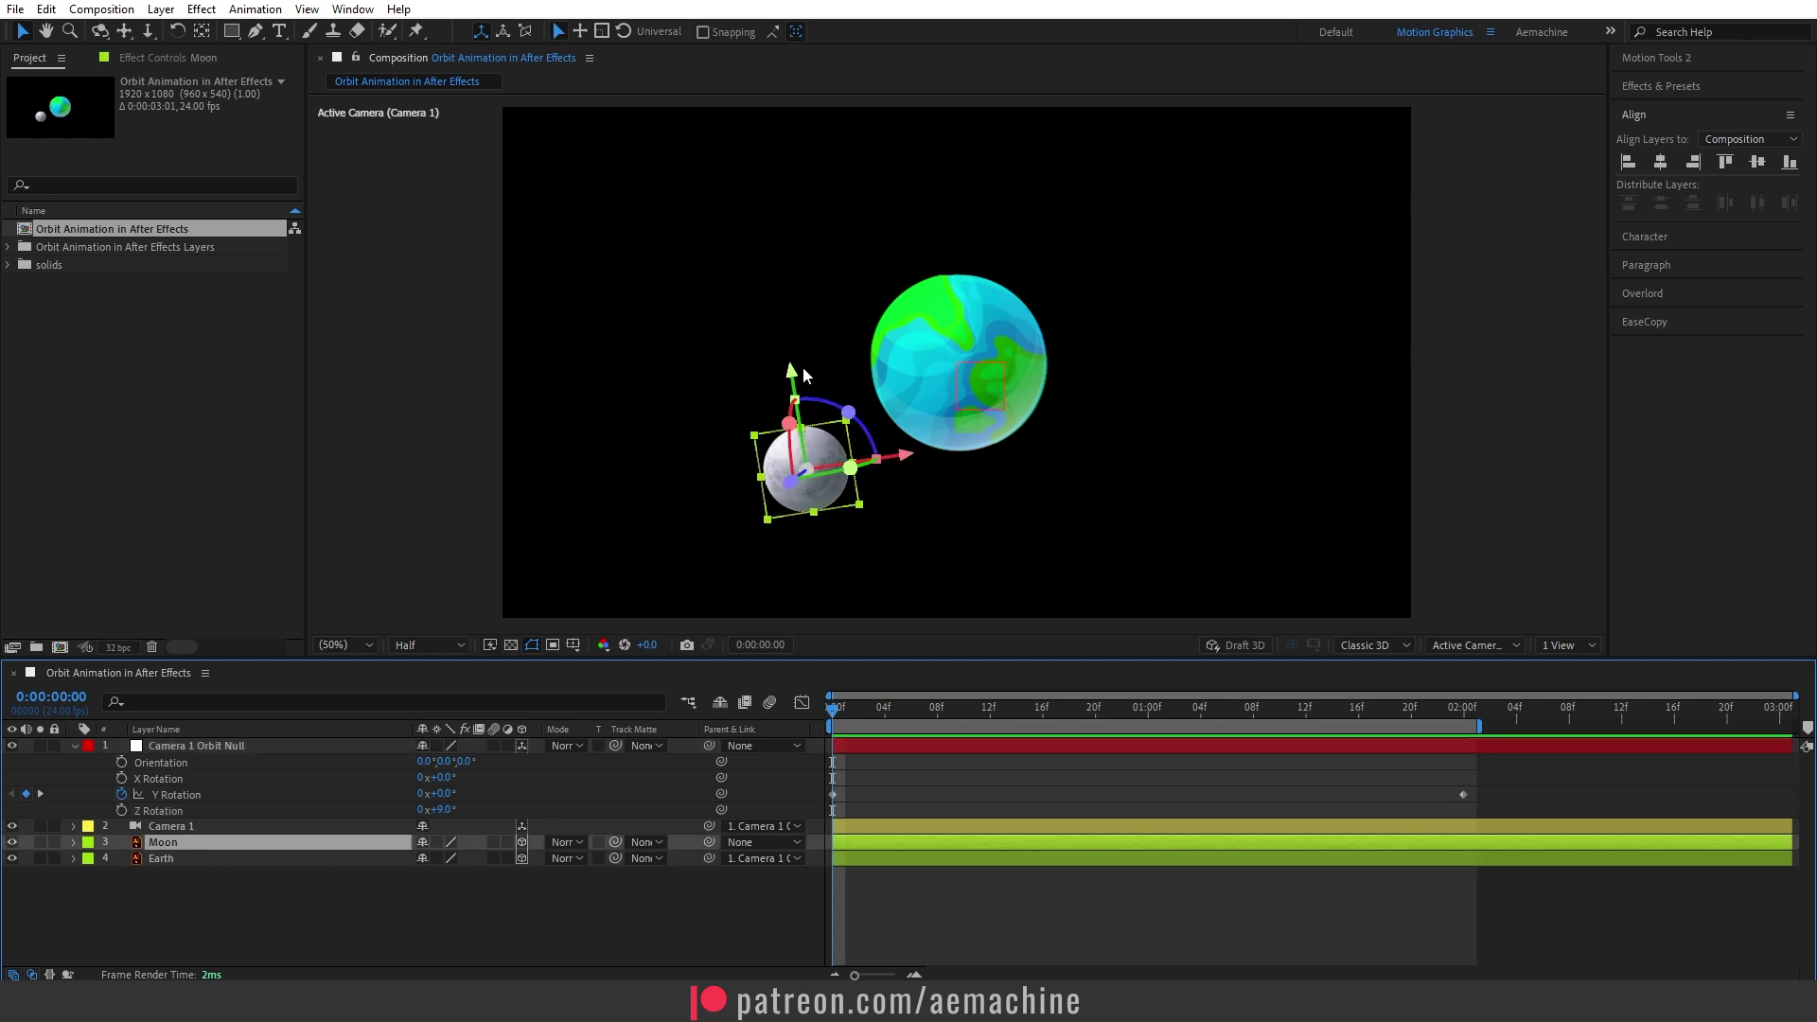
drag(803, 369, 782, 323)
key(space)
key(space)
key(space)
drag(443, 810, 457, 810)
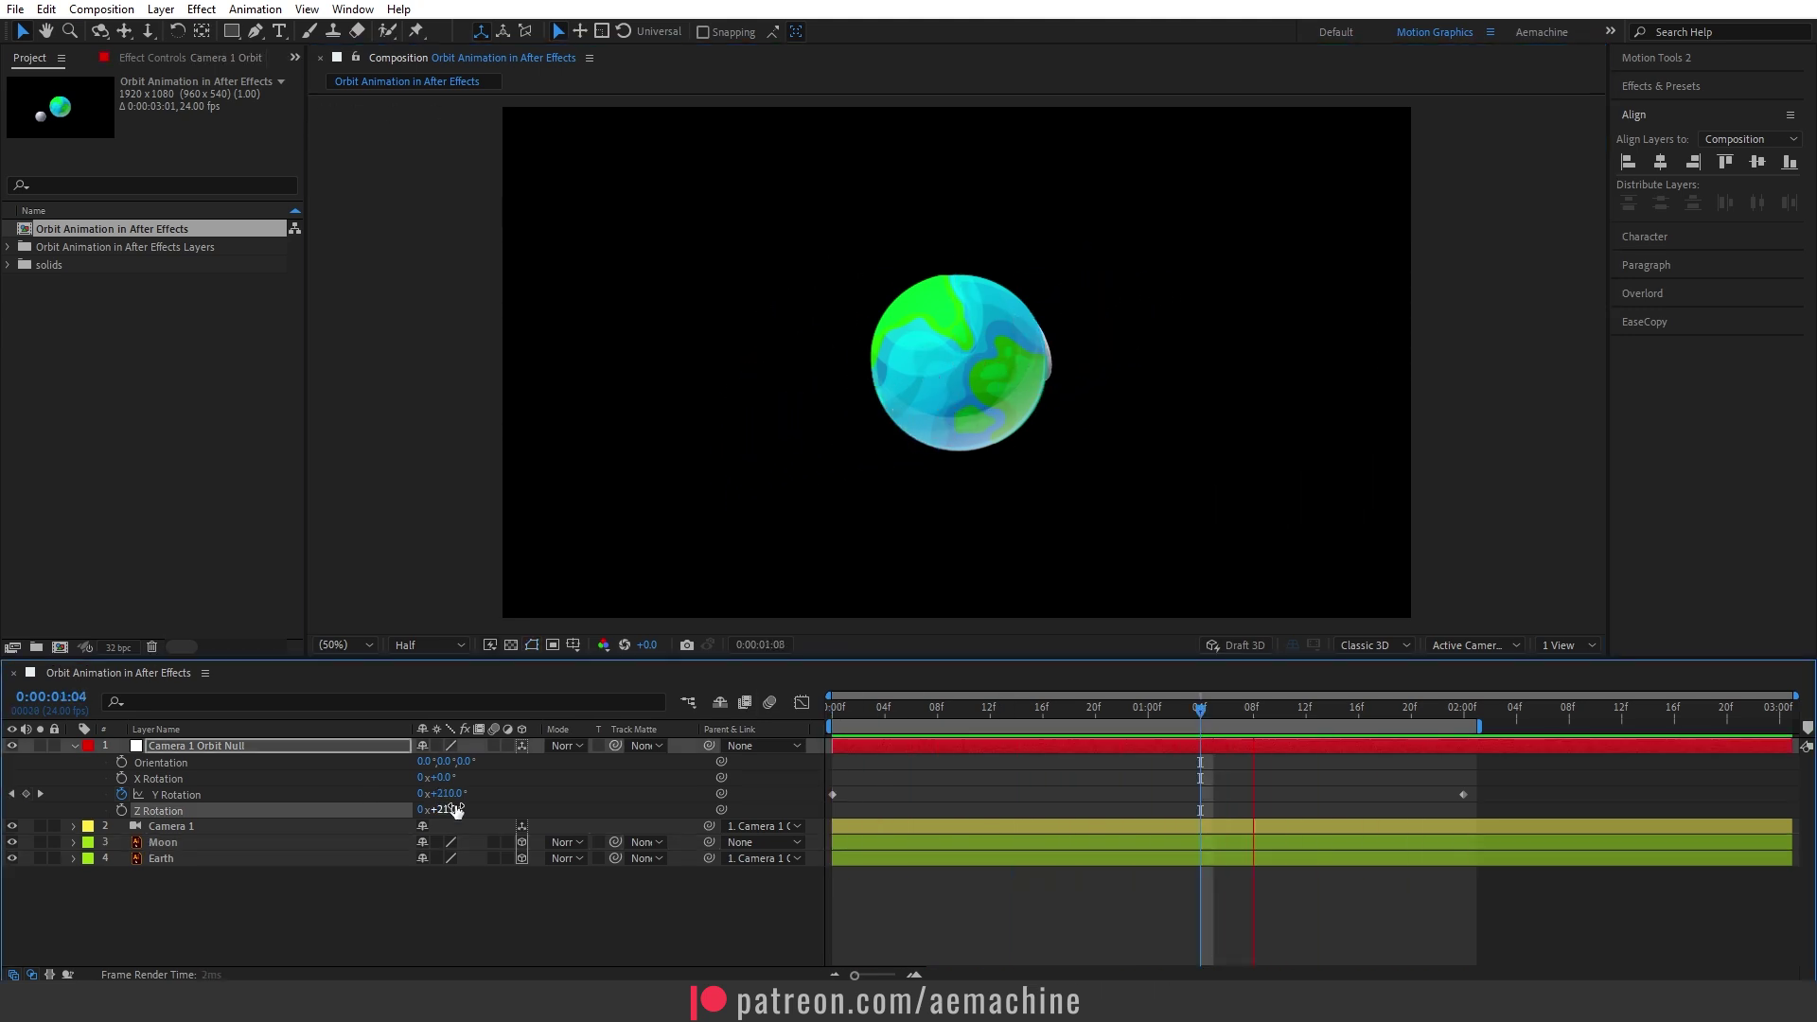
key(space)
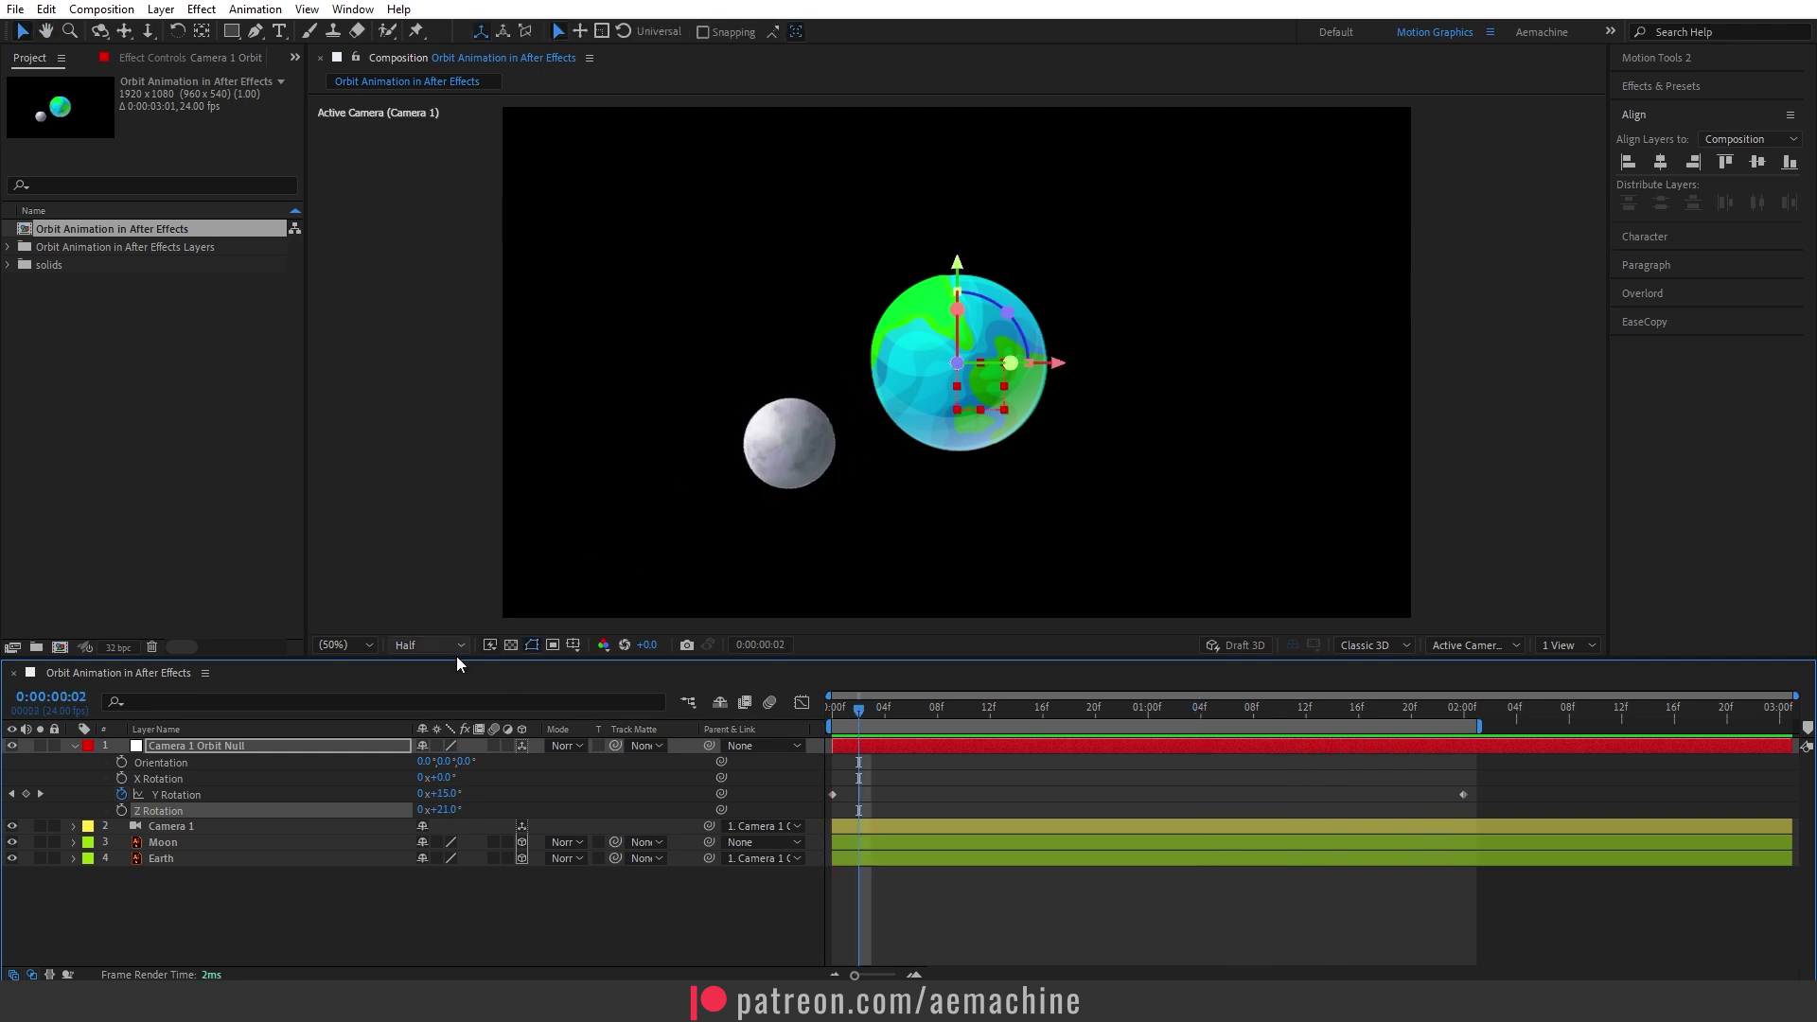
Move the Moon further to the left and preview the tilted orbit
click(174, 839)
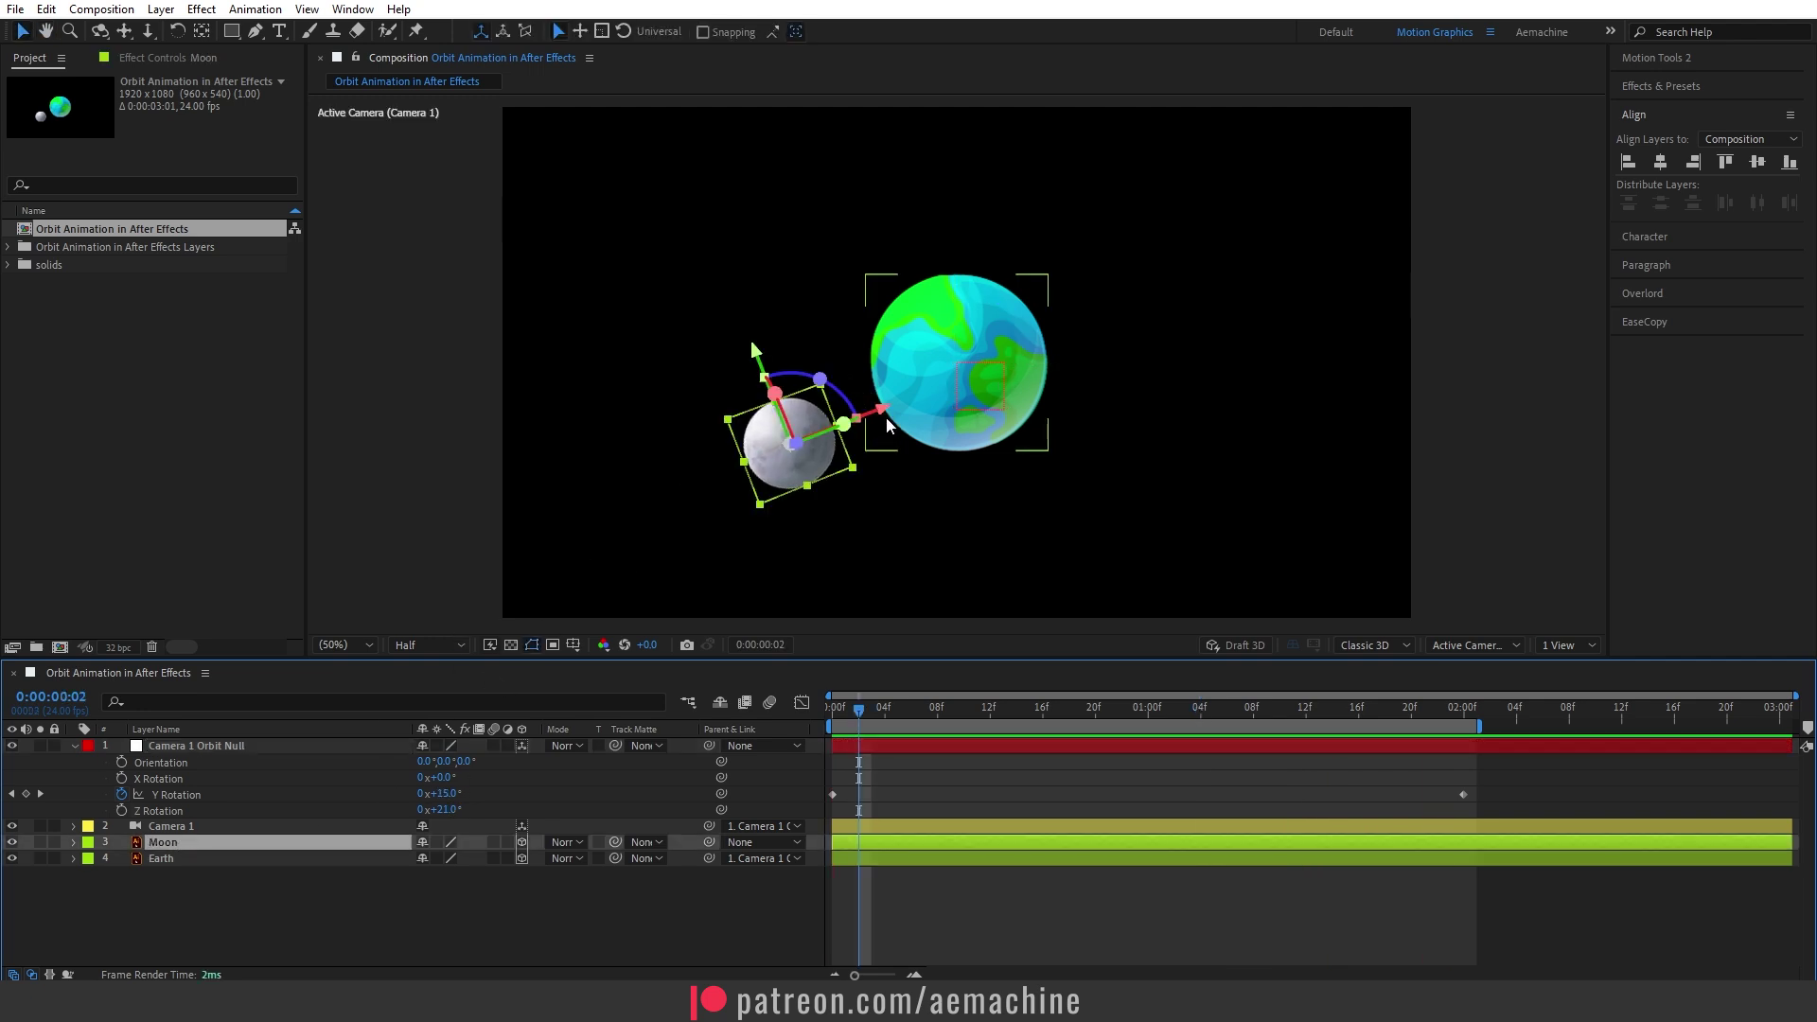
drag(880, 412, 852, 435)
key(space)
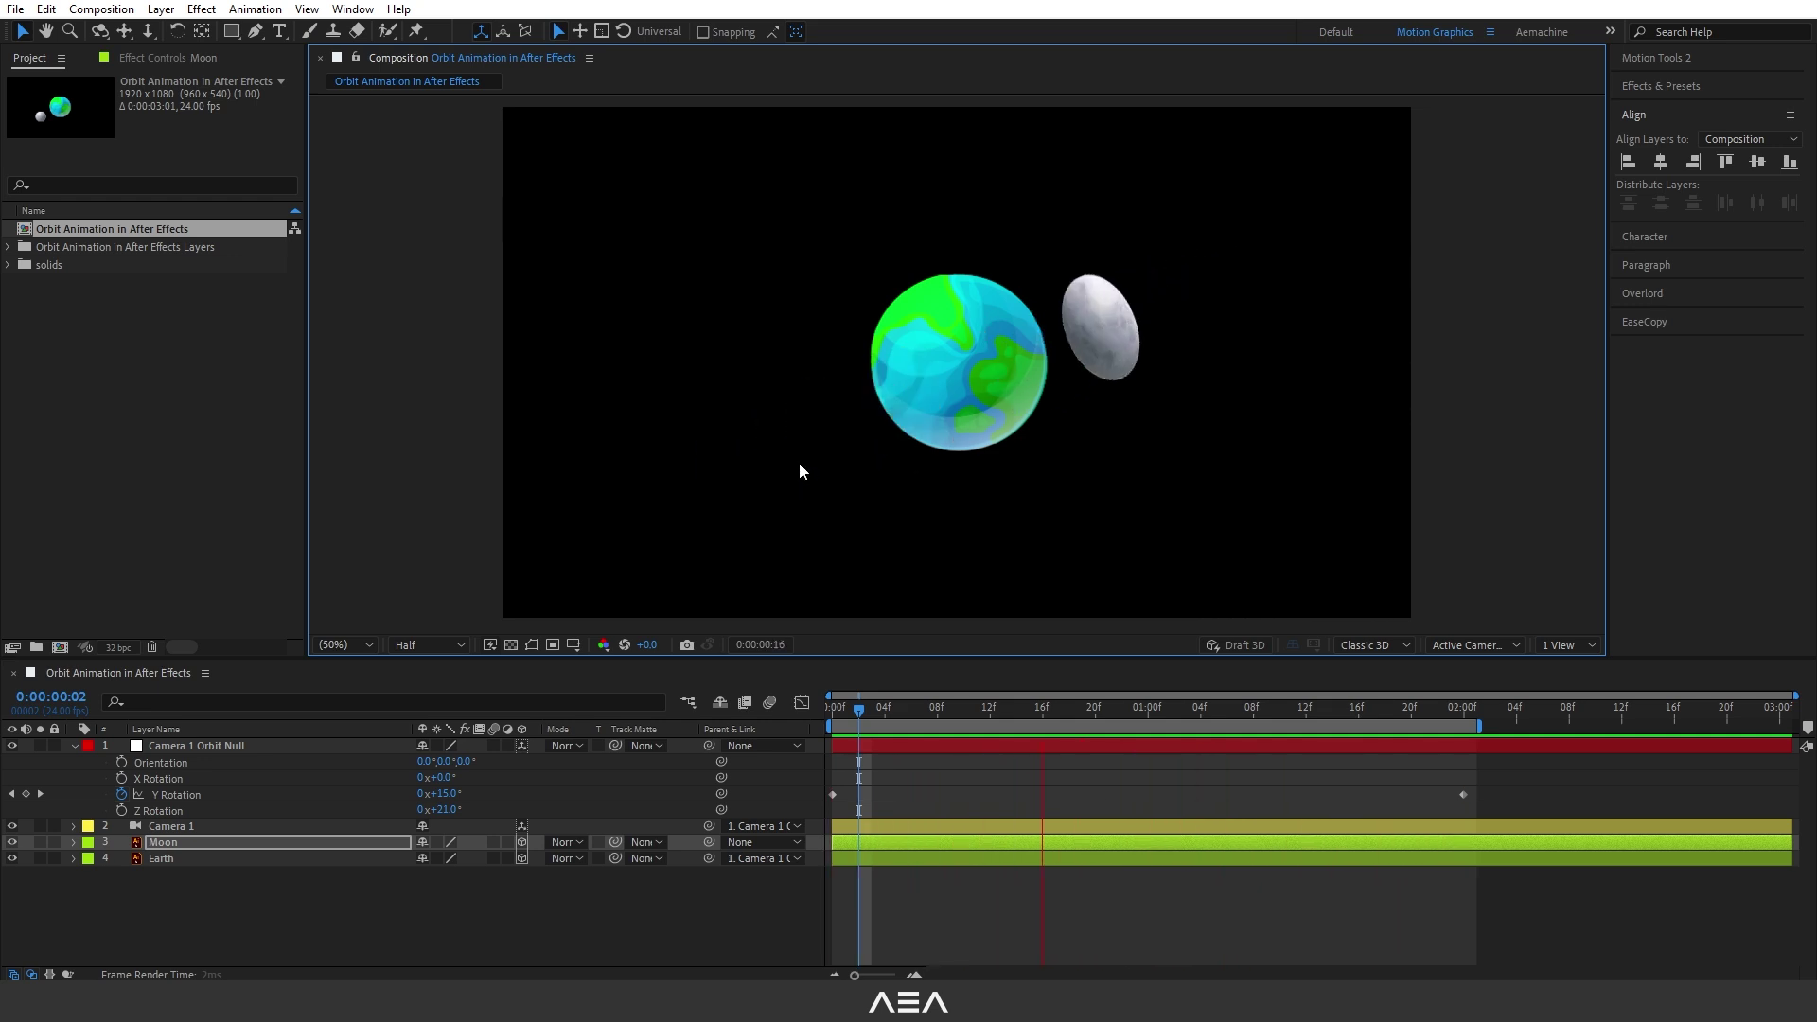
key(space)
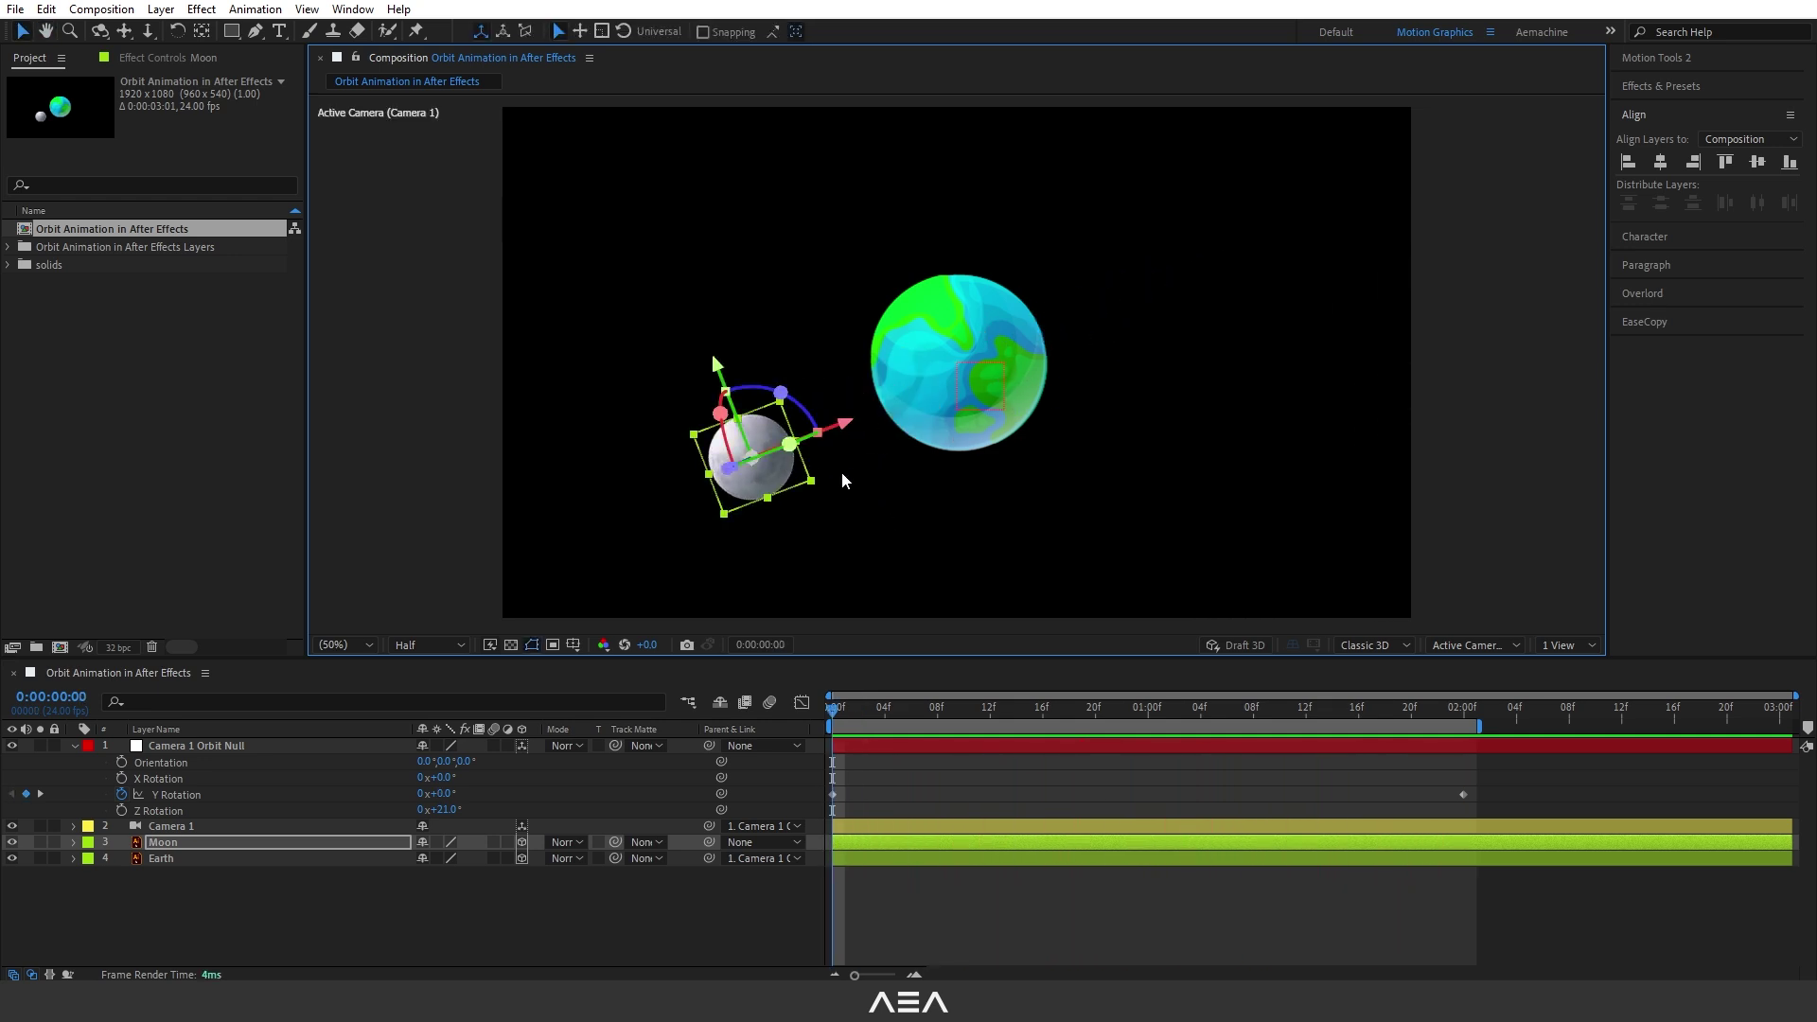
Set the Moon layer's Auto-Orient to Orient Towards Camera
right_click(178, 845)
mouse_move(298, 366)
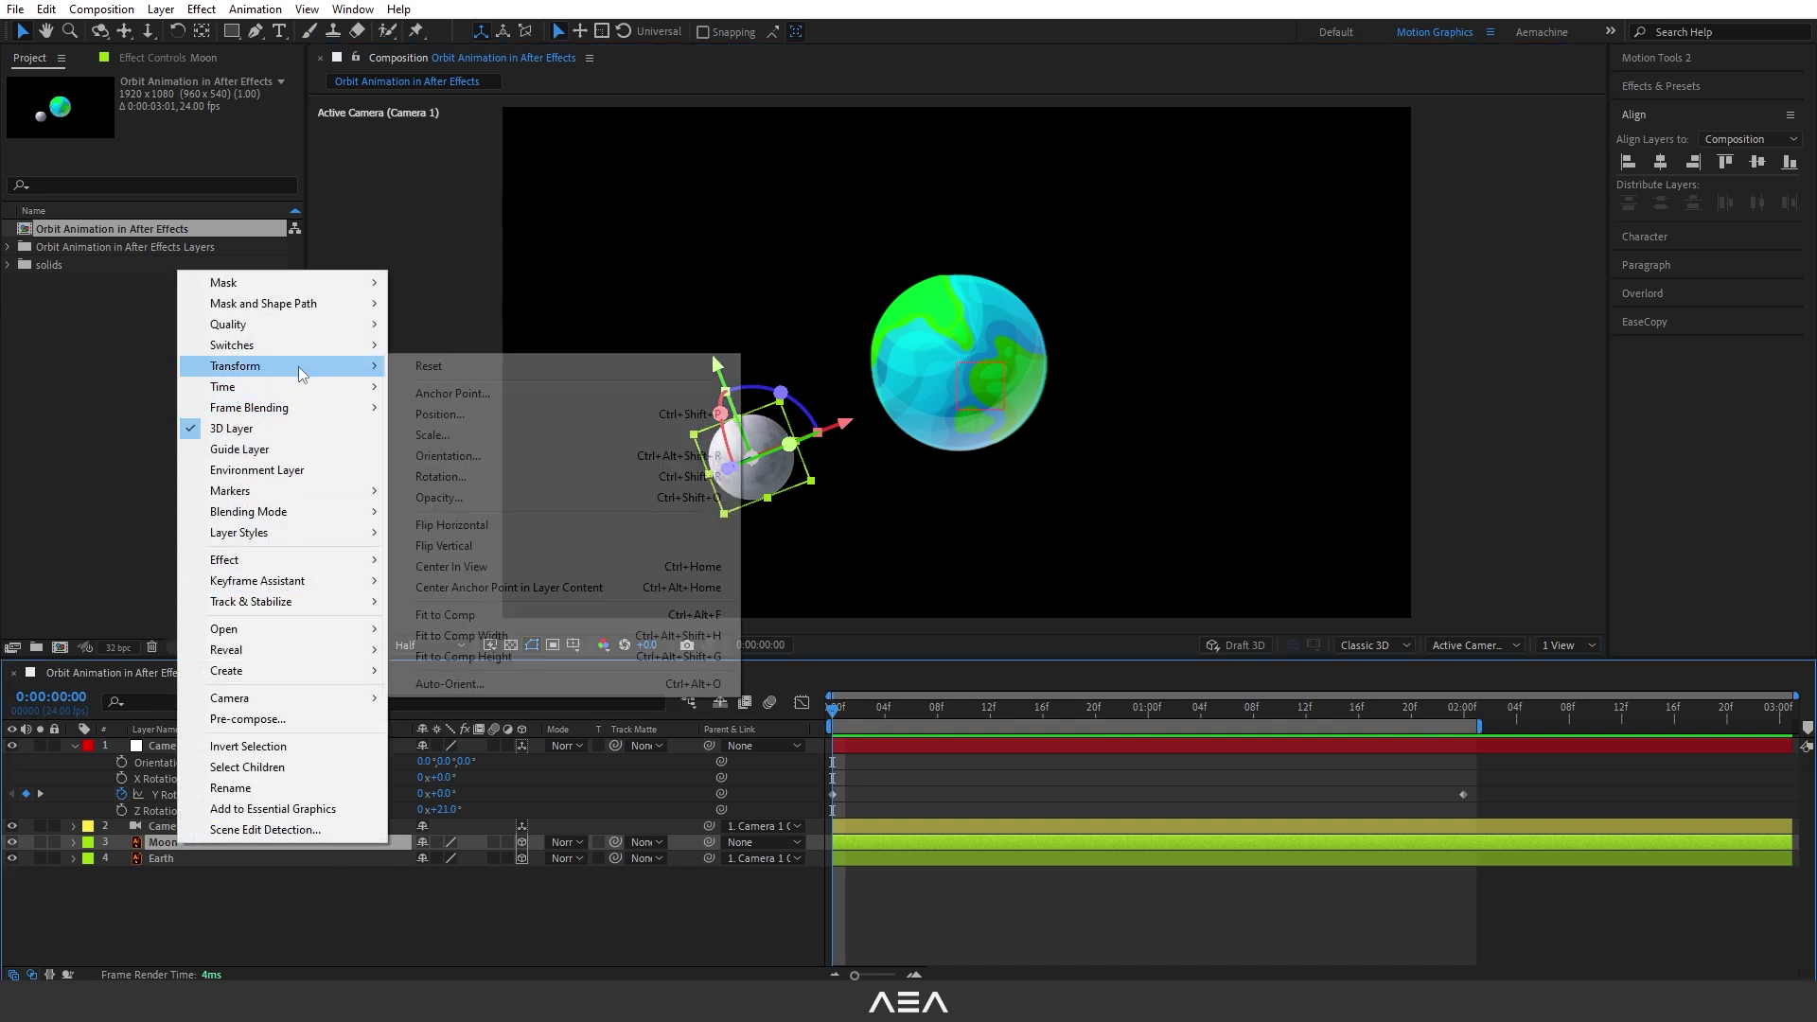
click(450, 683)
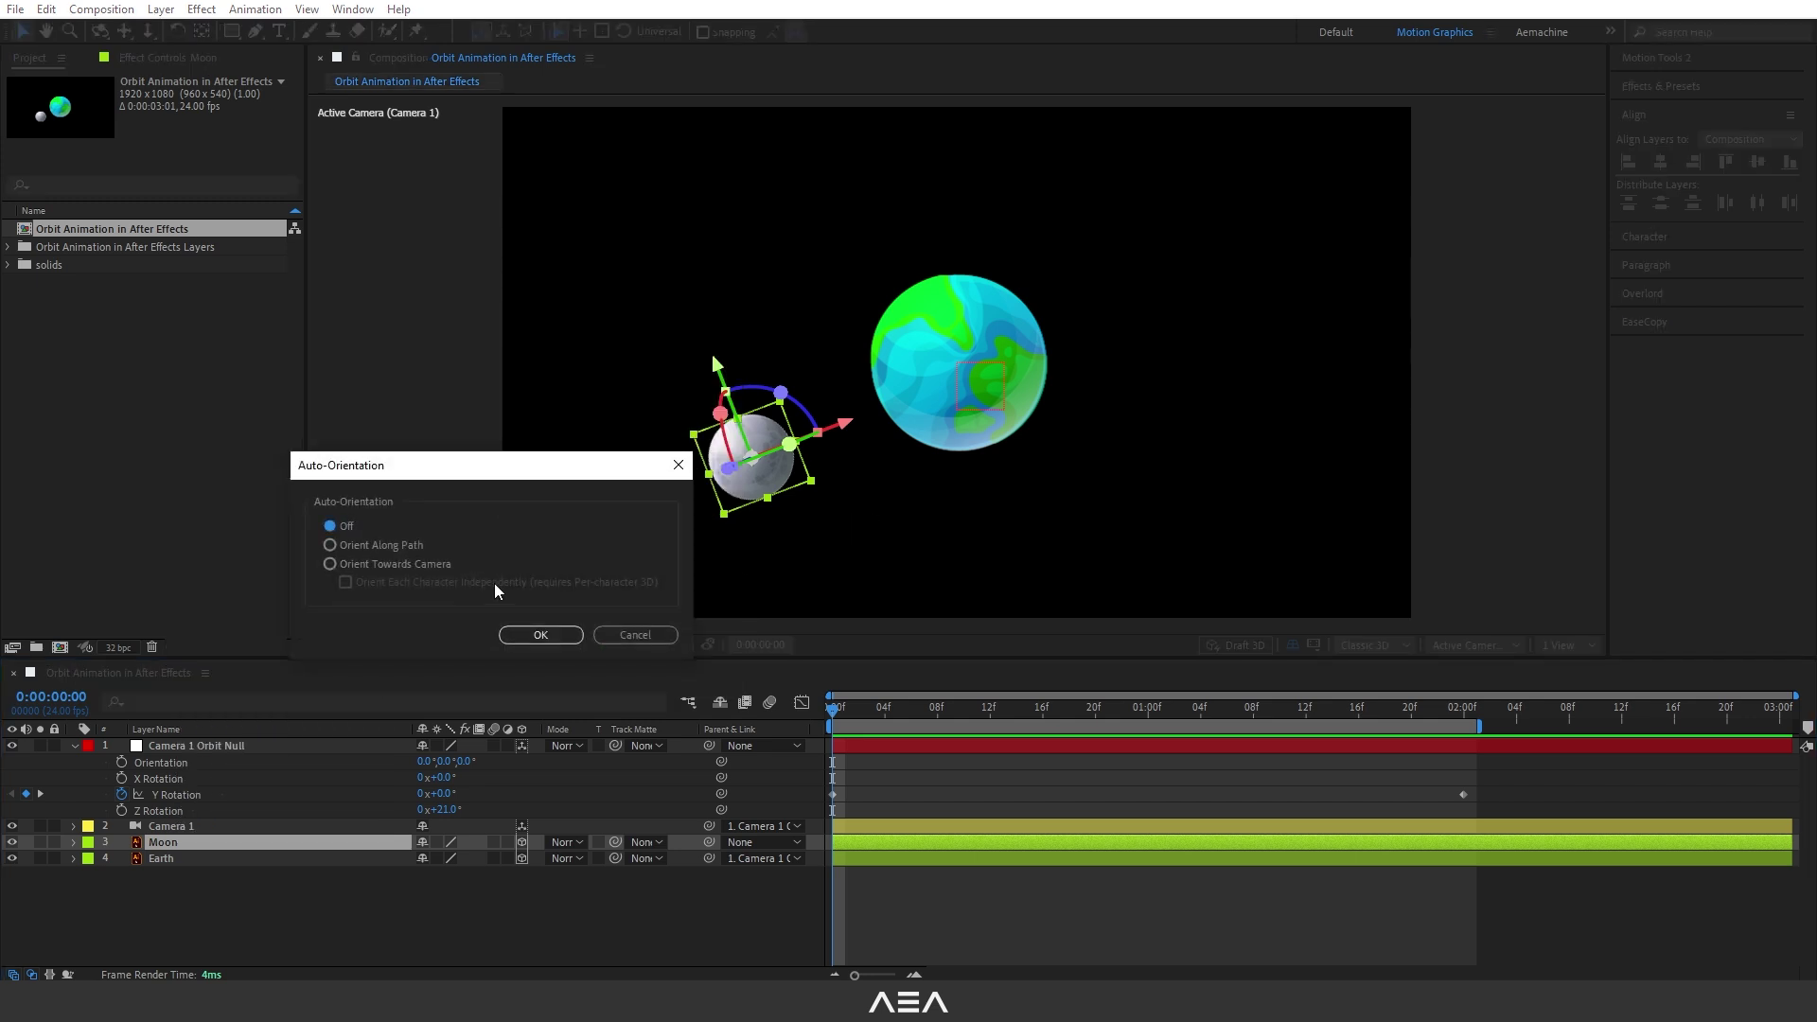
click(381, 566)
click(541, 635)
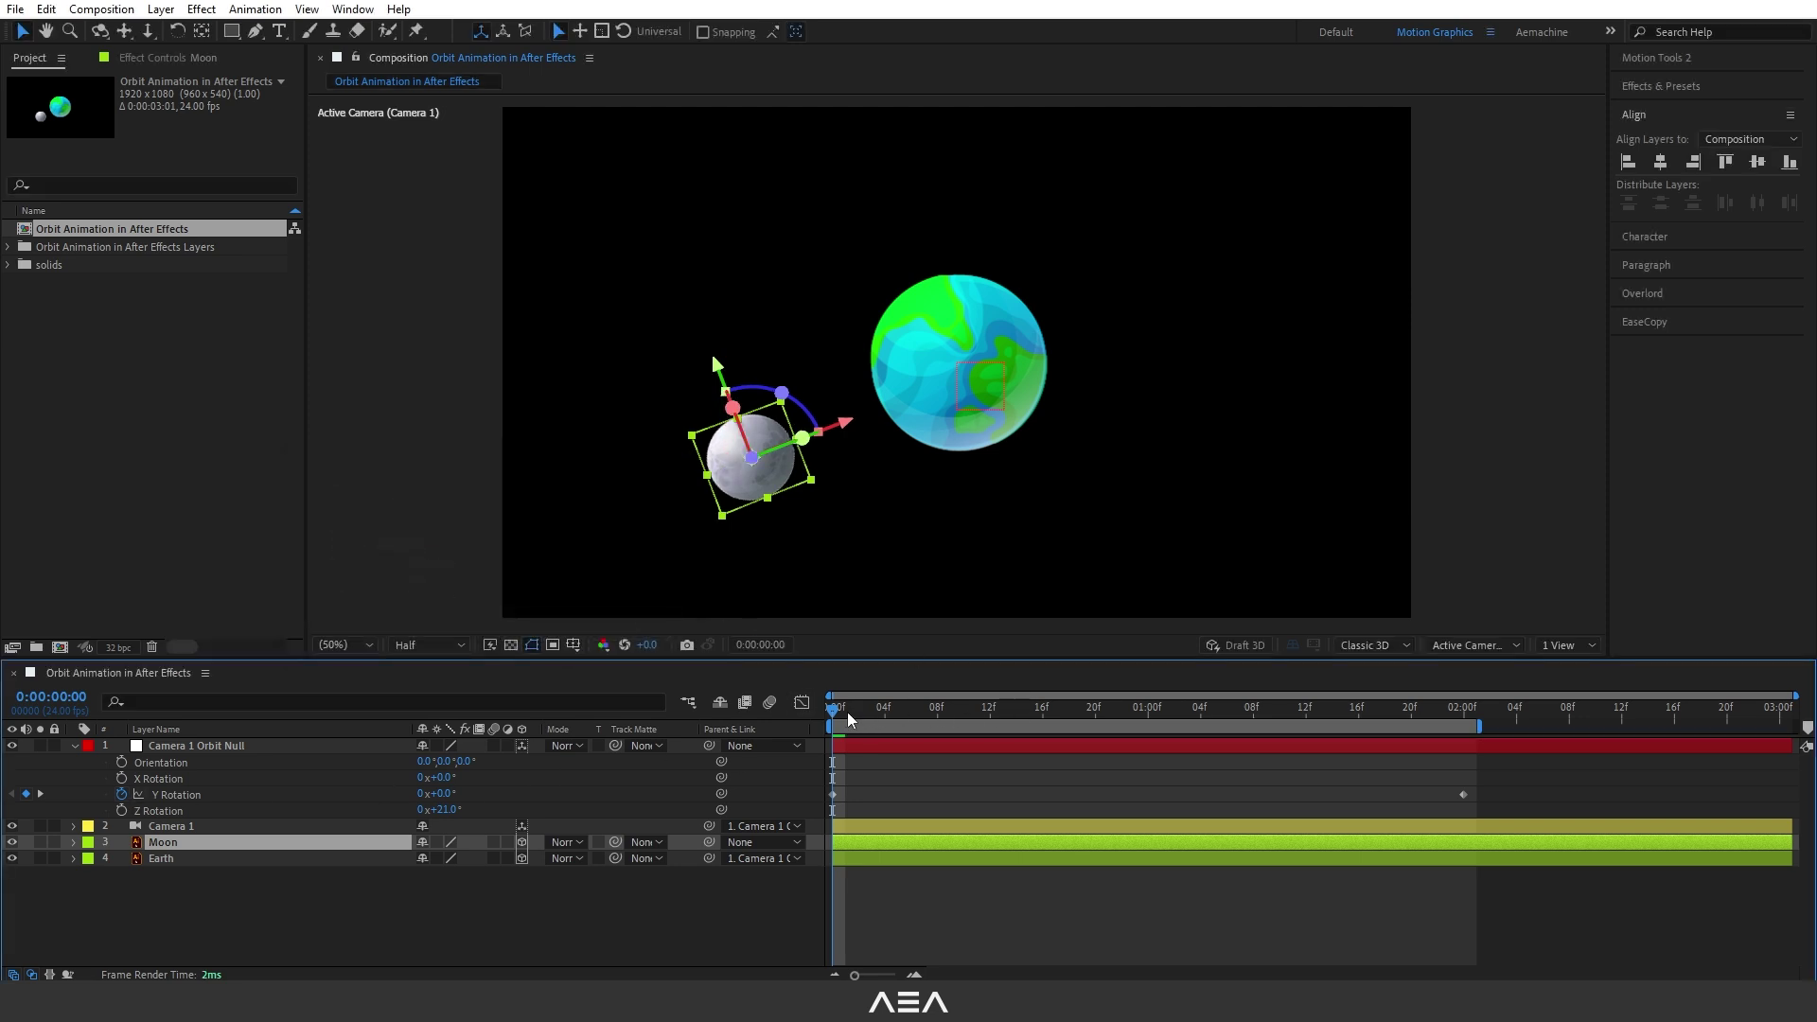
Preview the camera-facing orbit and park the time at 0:00:01:01
key(space)
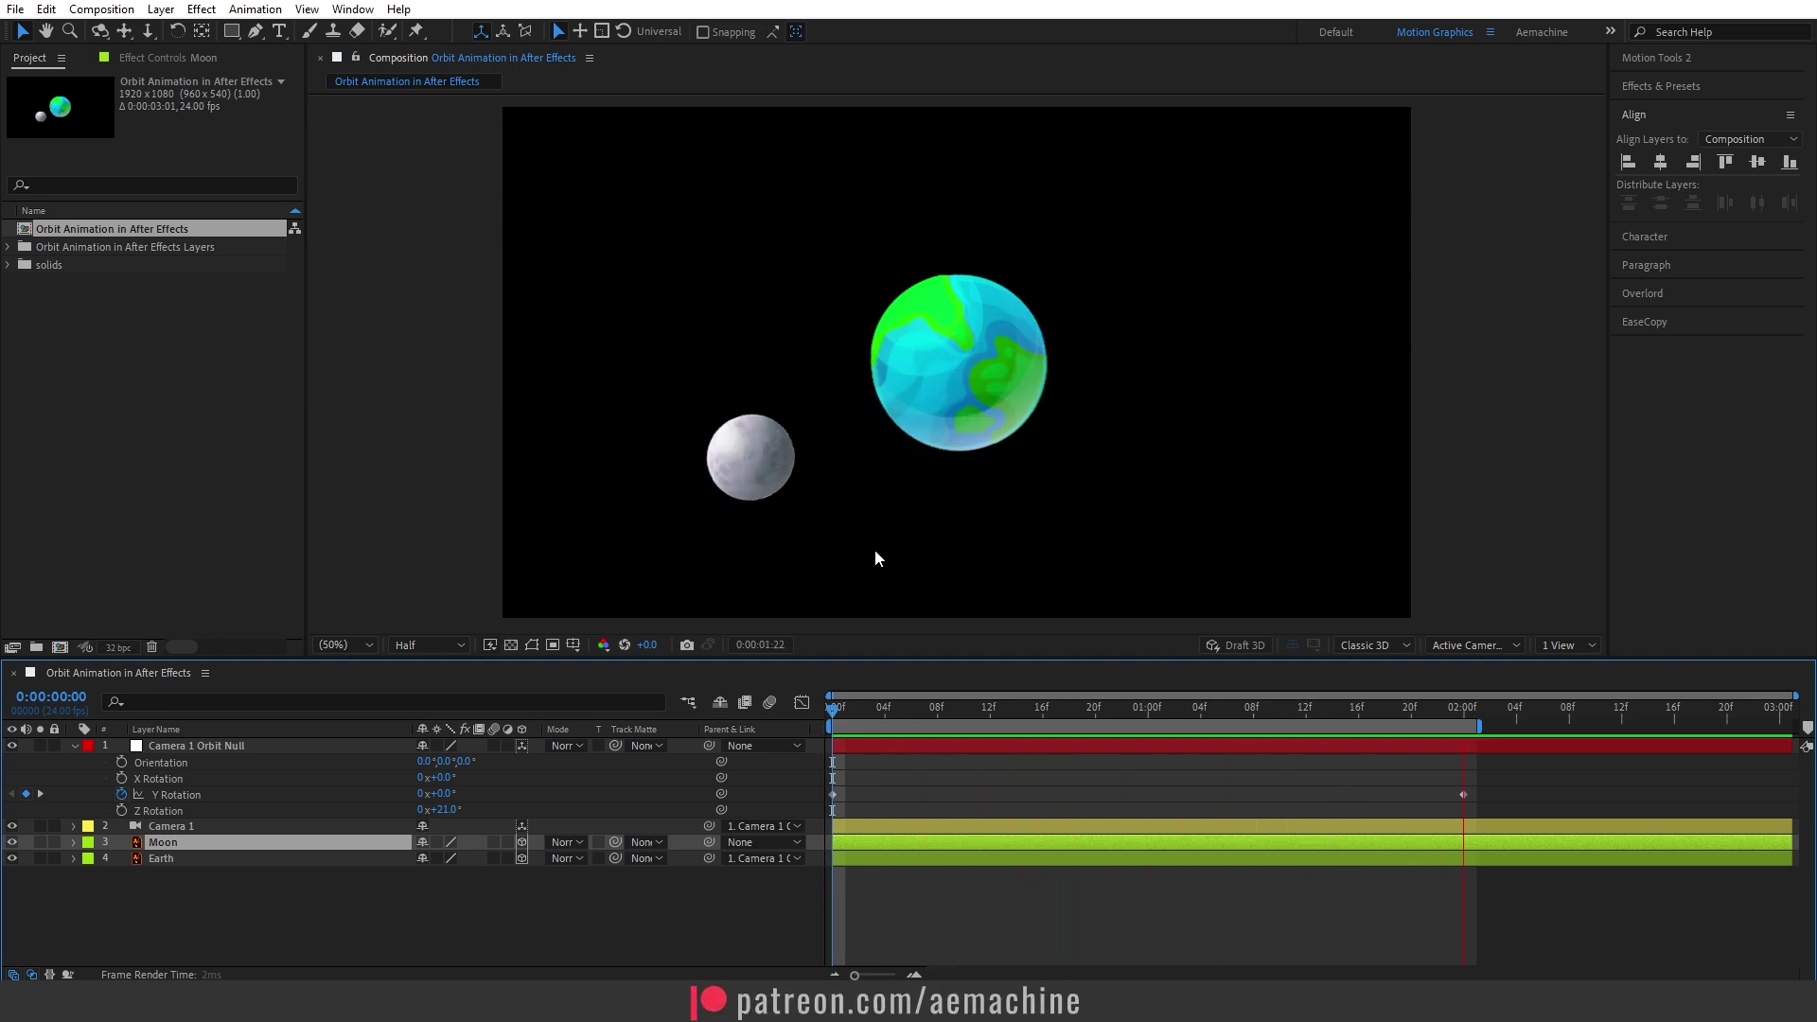
key(space)
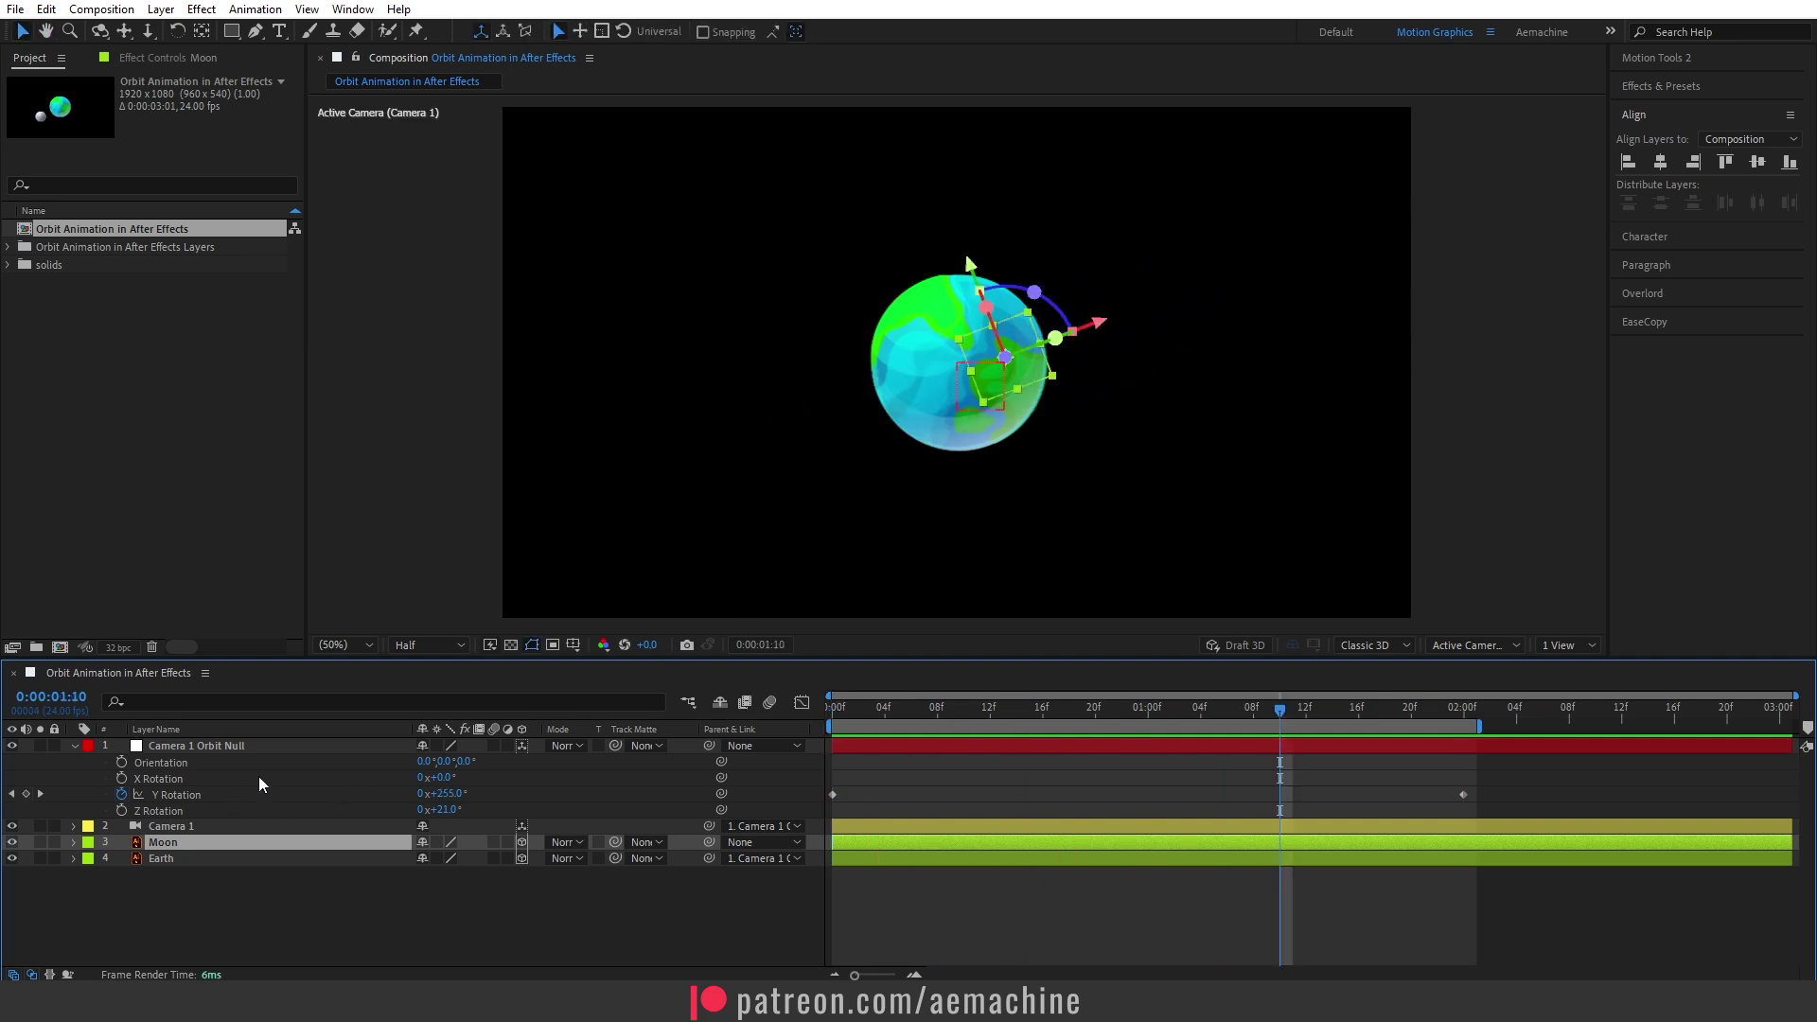
drag(1027, 713, 1162, 713)
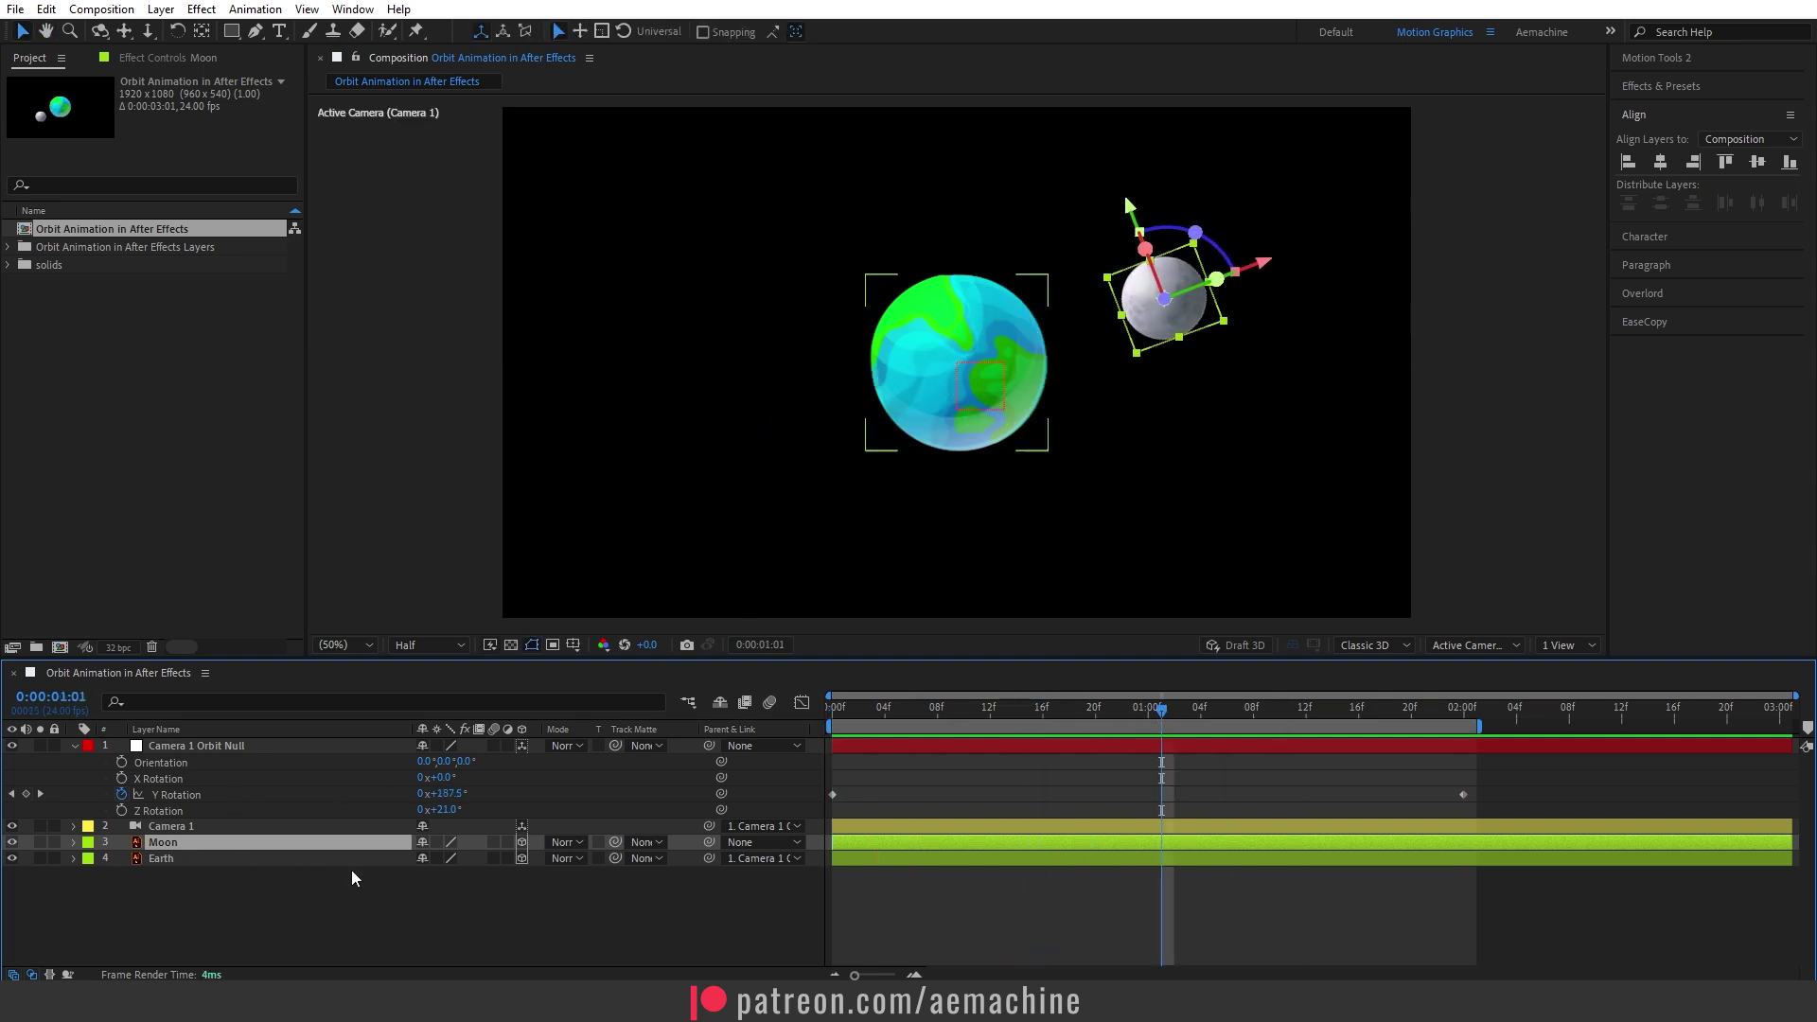
Create a black solid named BG, drag it to the bottom, and collapse the orbit null's properties
right_click(256, 883)
mouse_move(368, 661)
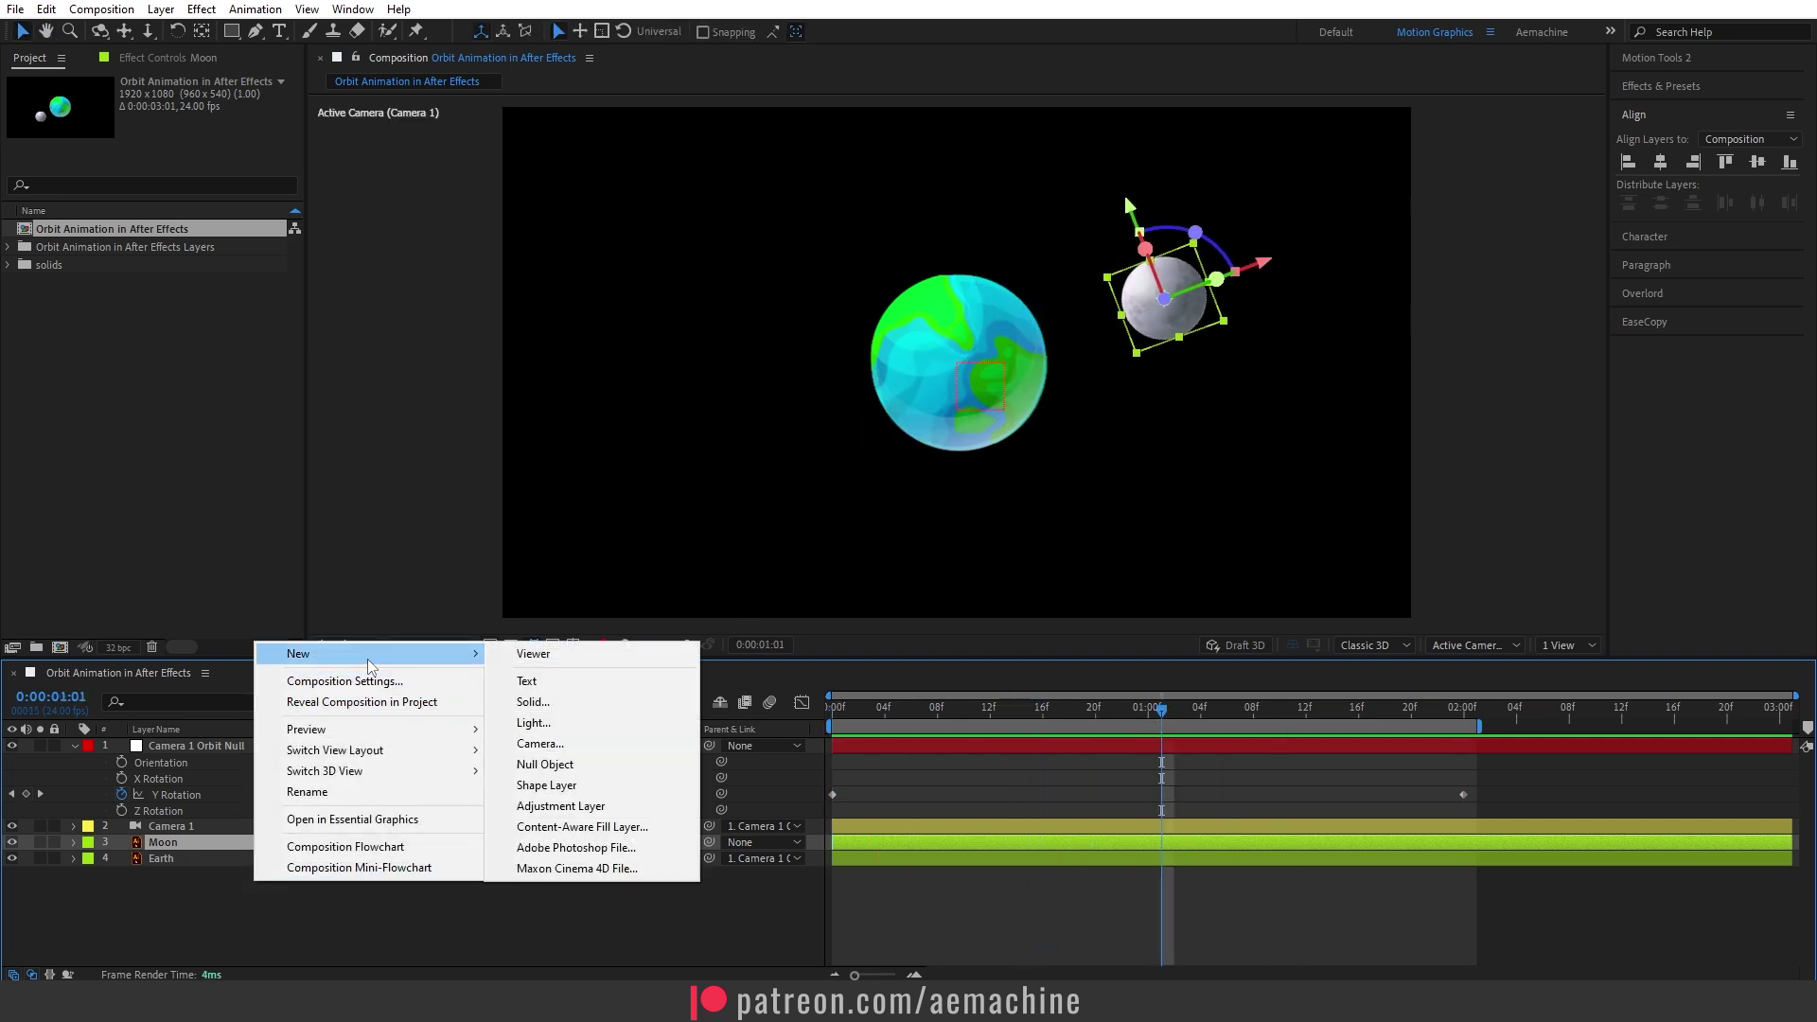
click(602, 701)
text(BG)
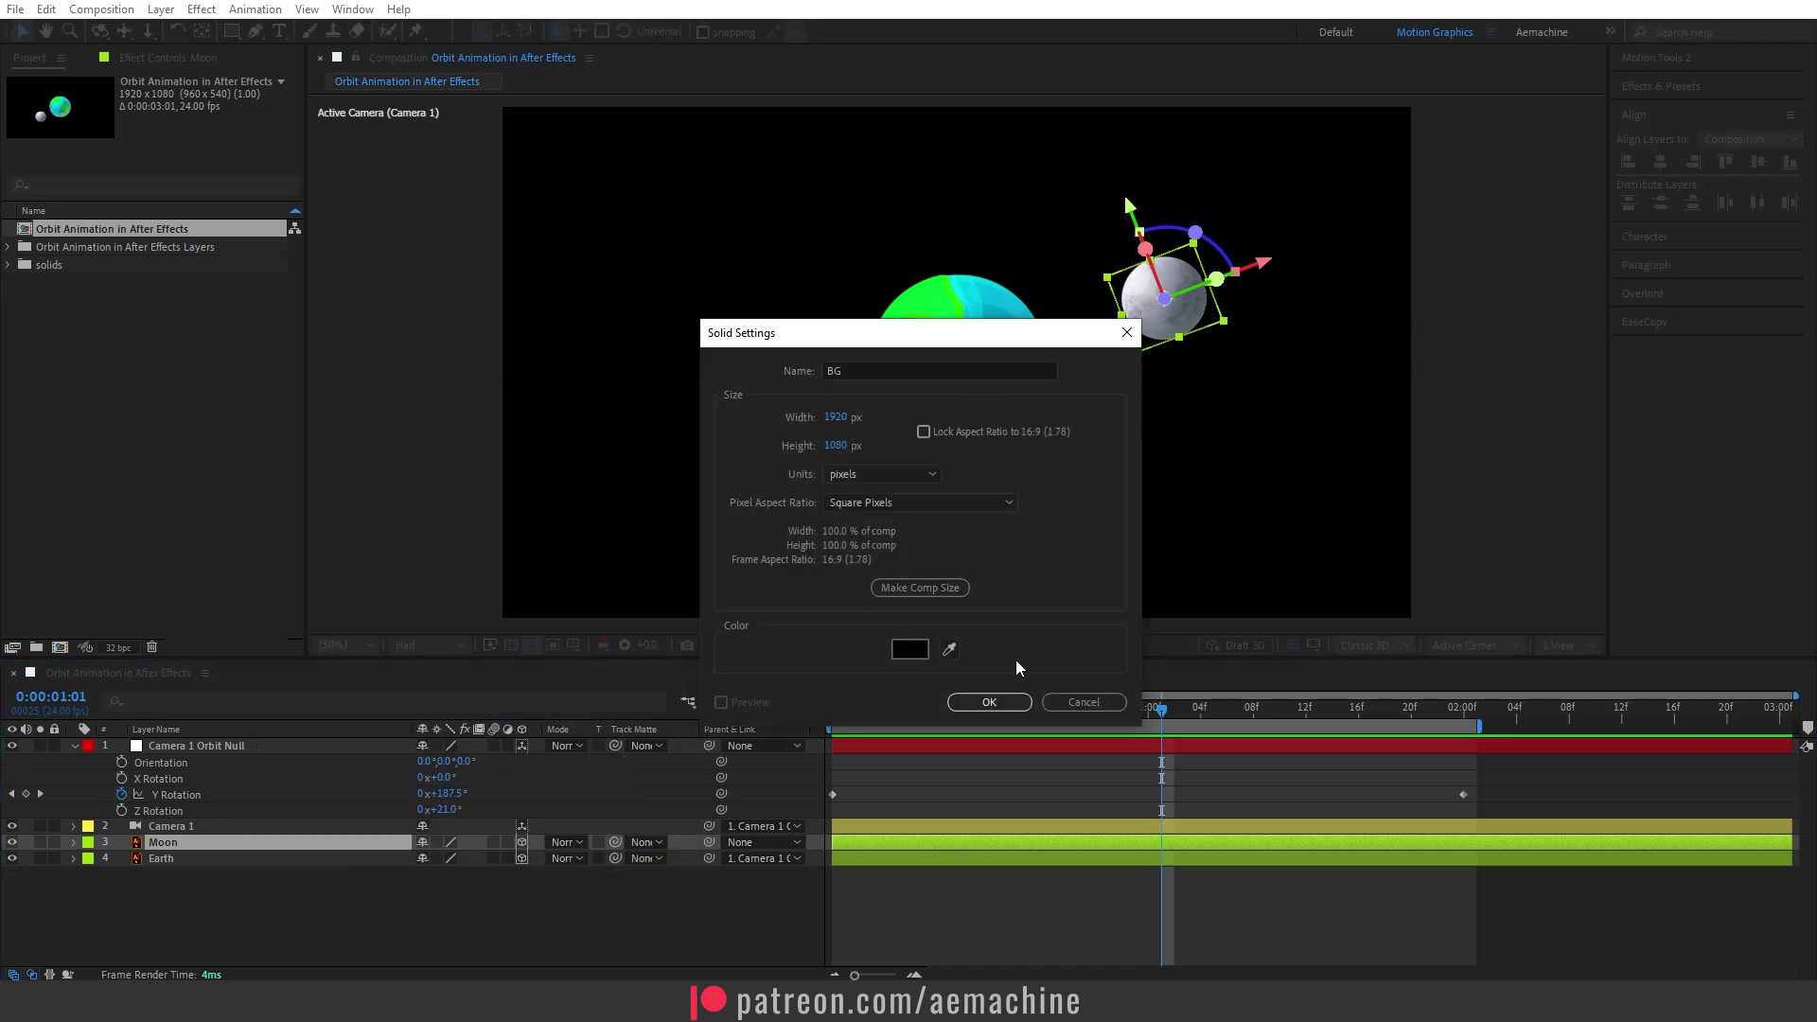
click(989, 702)
drag(174, 849, 211, 921)
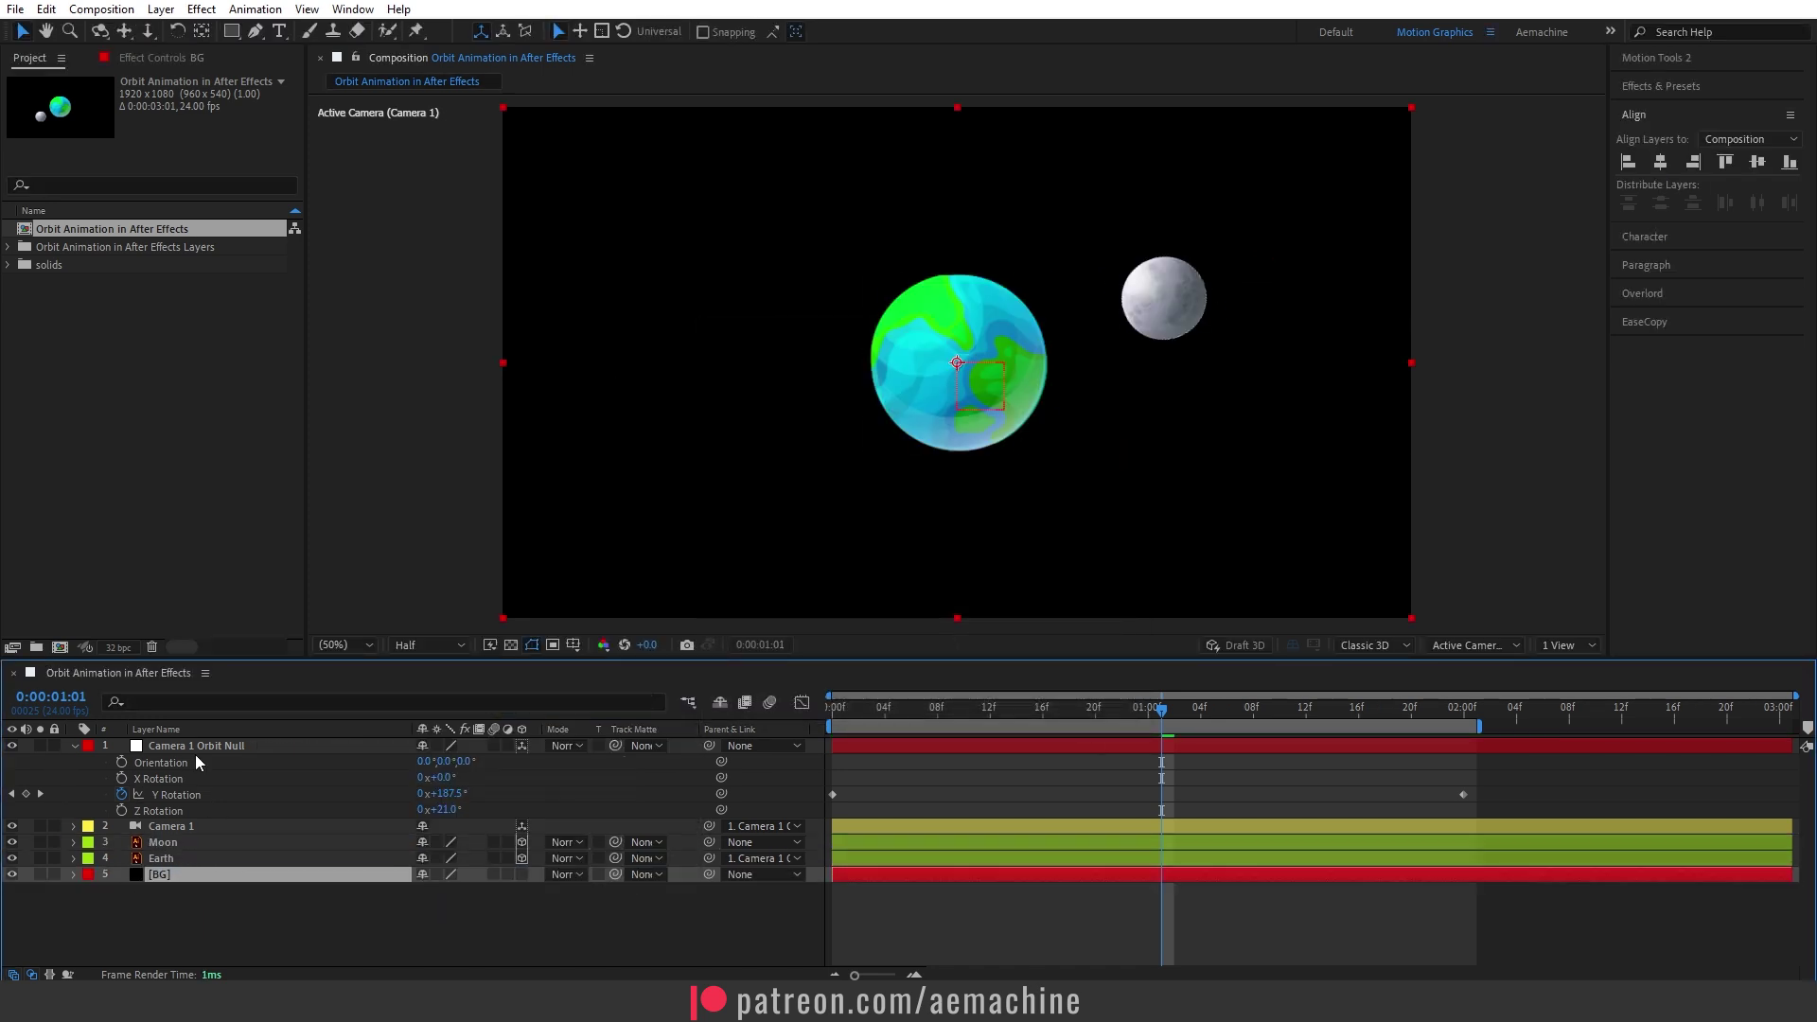
click(73, 746)
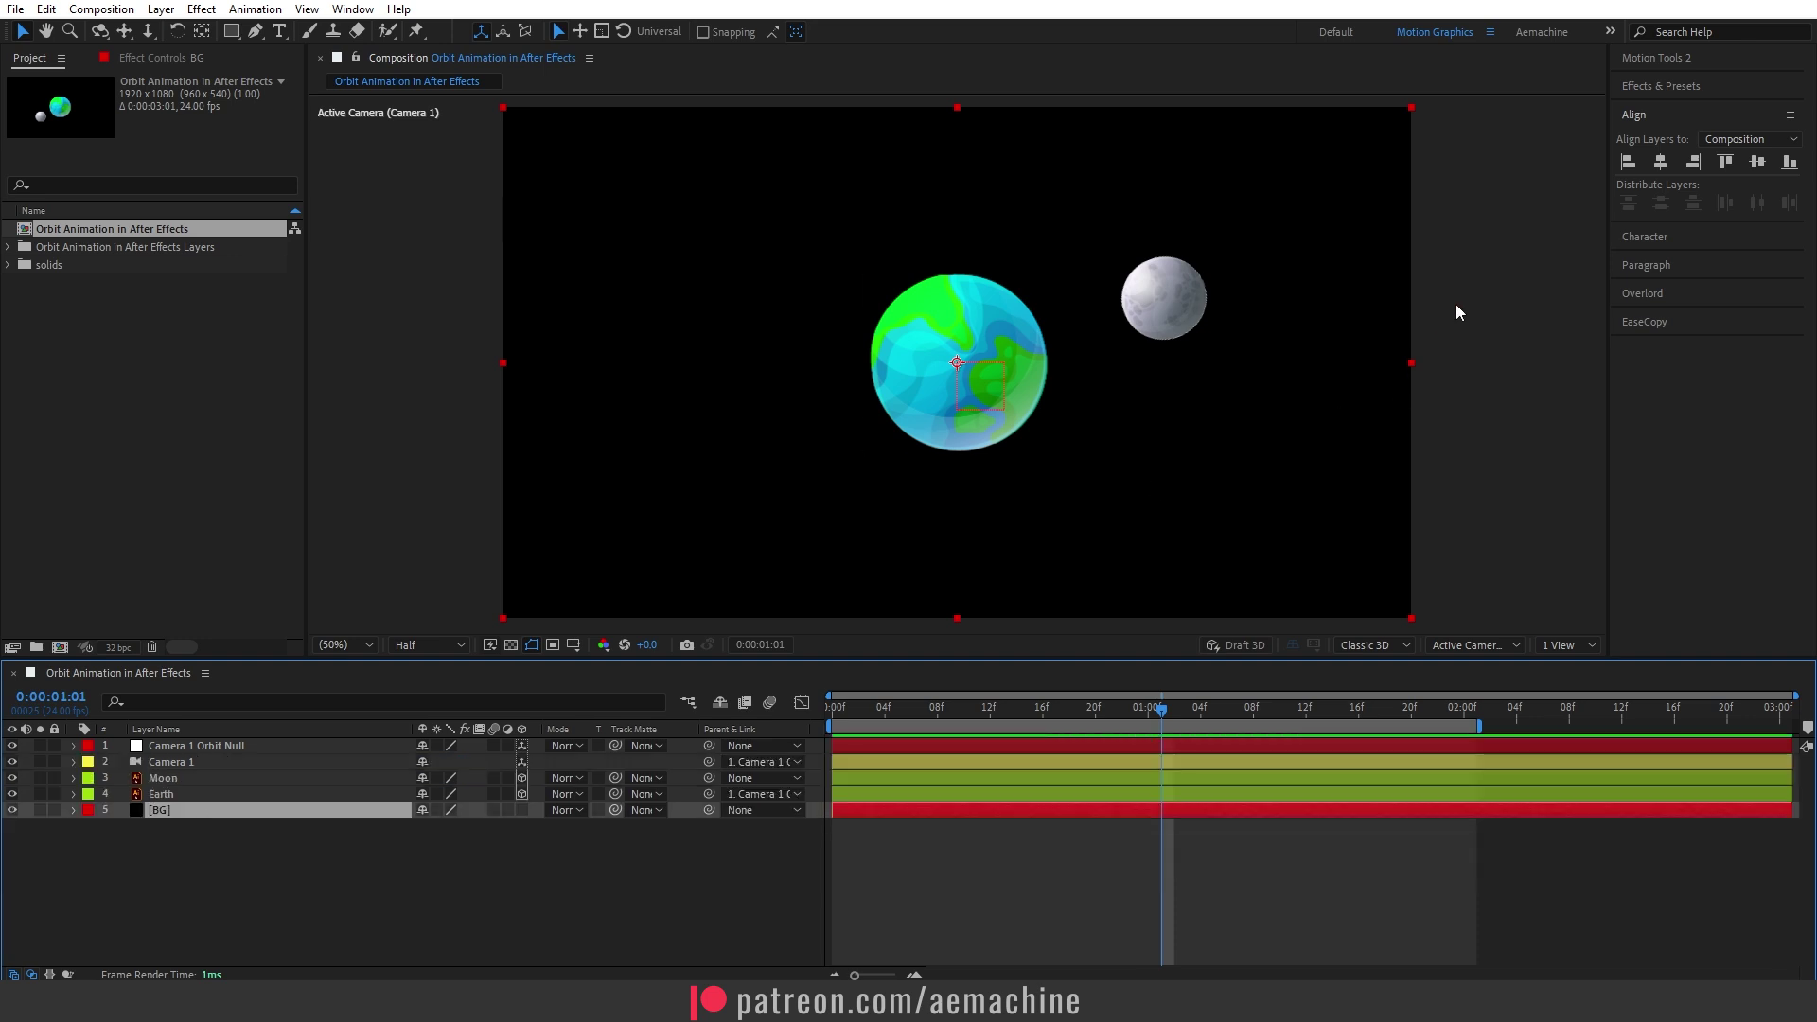
Apply a Radial Gradient Ramp to BG with its start point moved to 956,76
click(1693, 90)
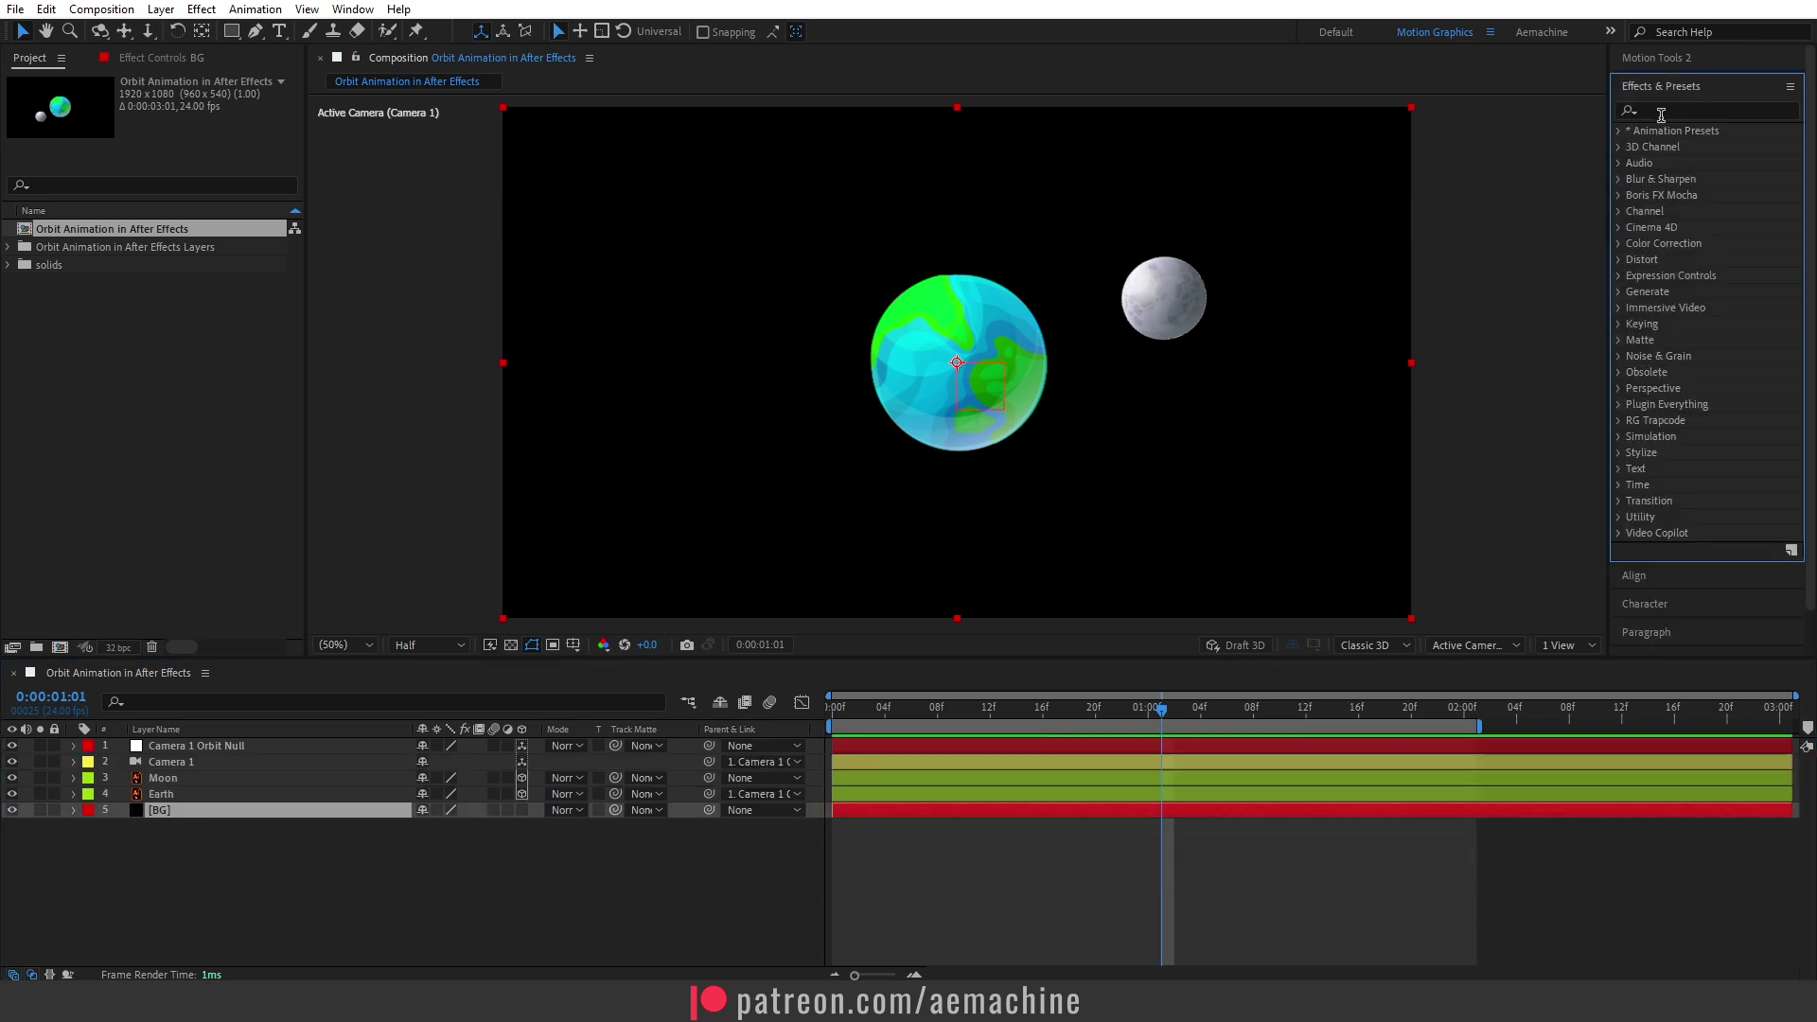
click(1668, 110)
text(gradie)
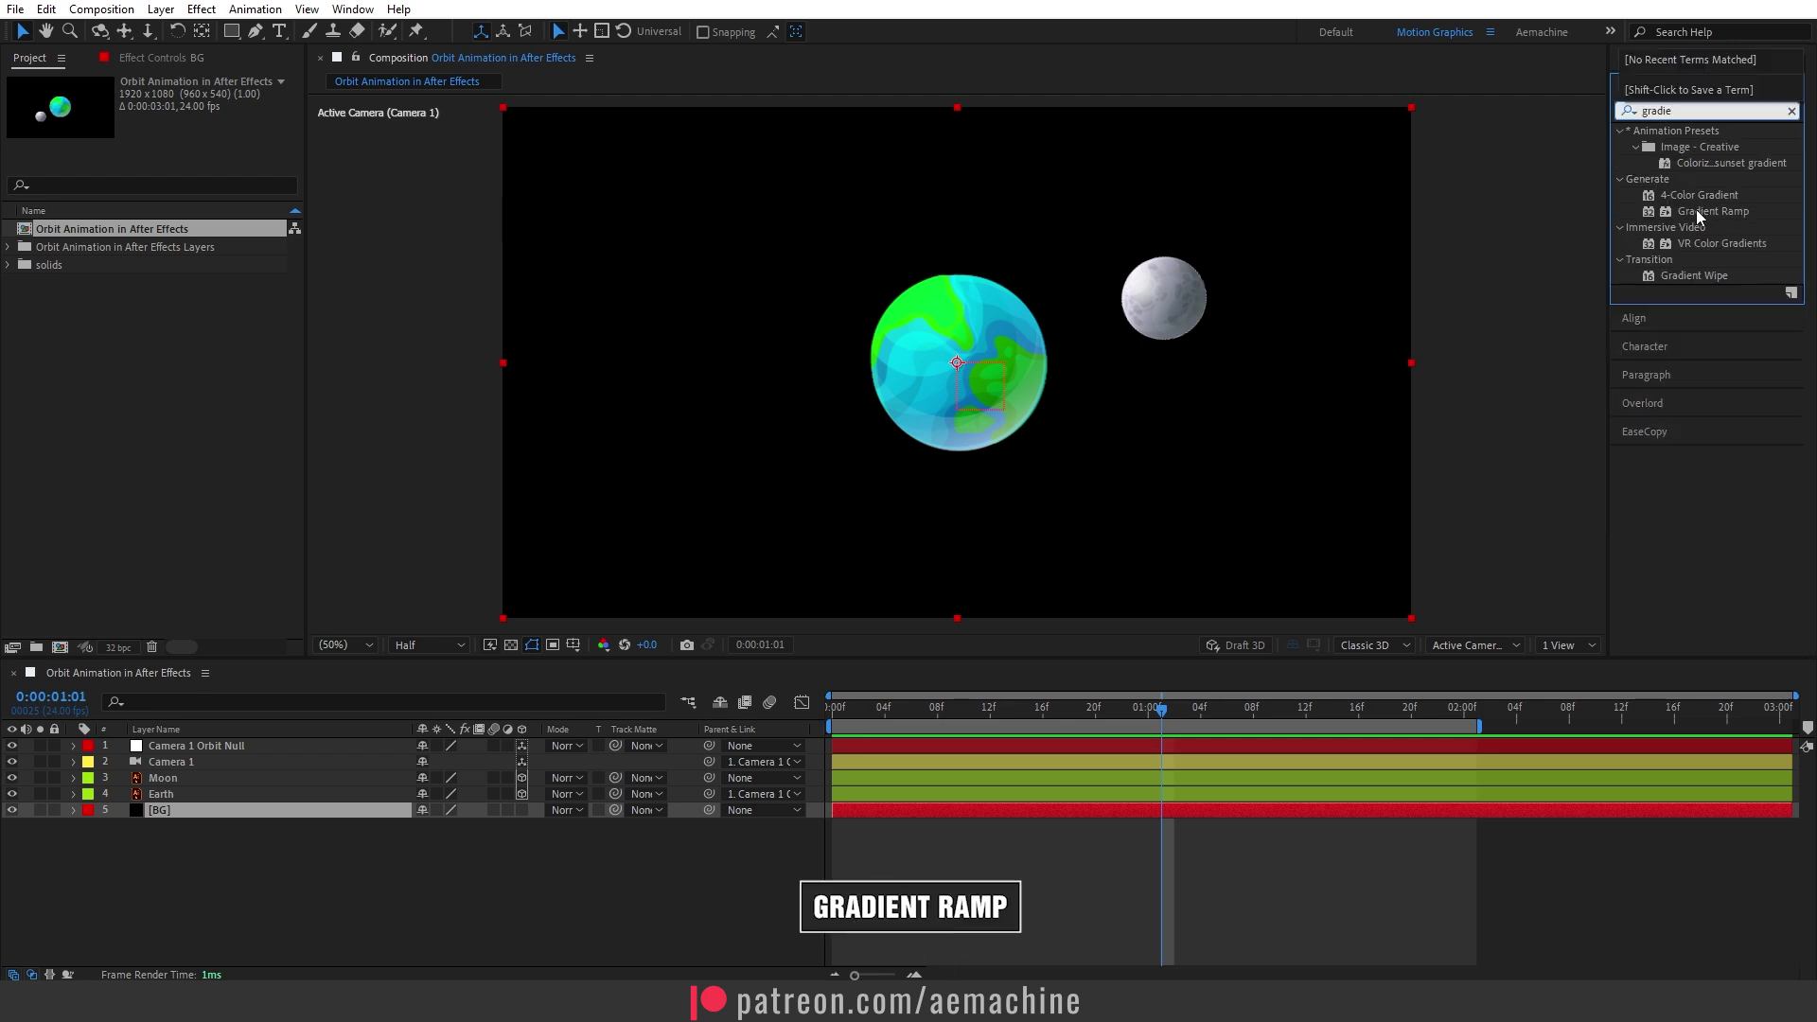
double_click(1714, 210)
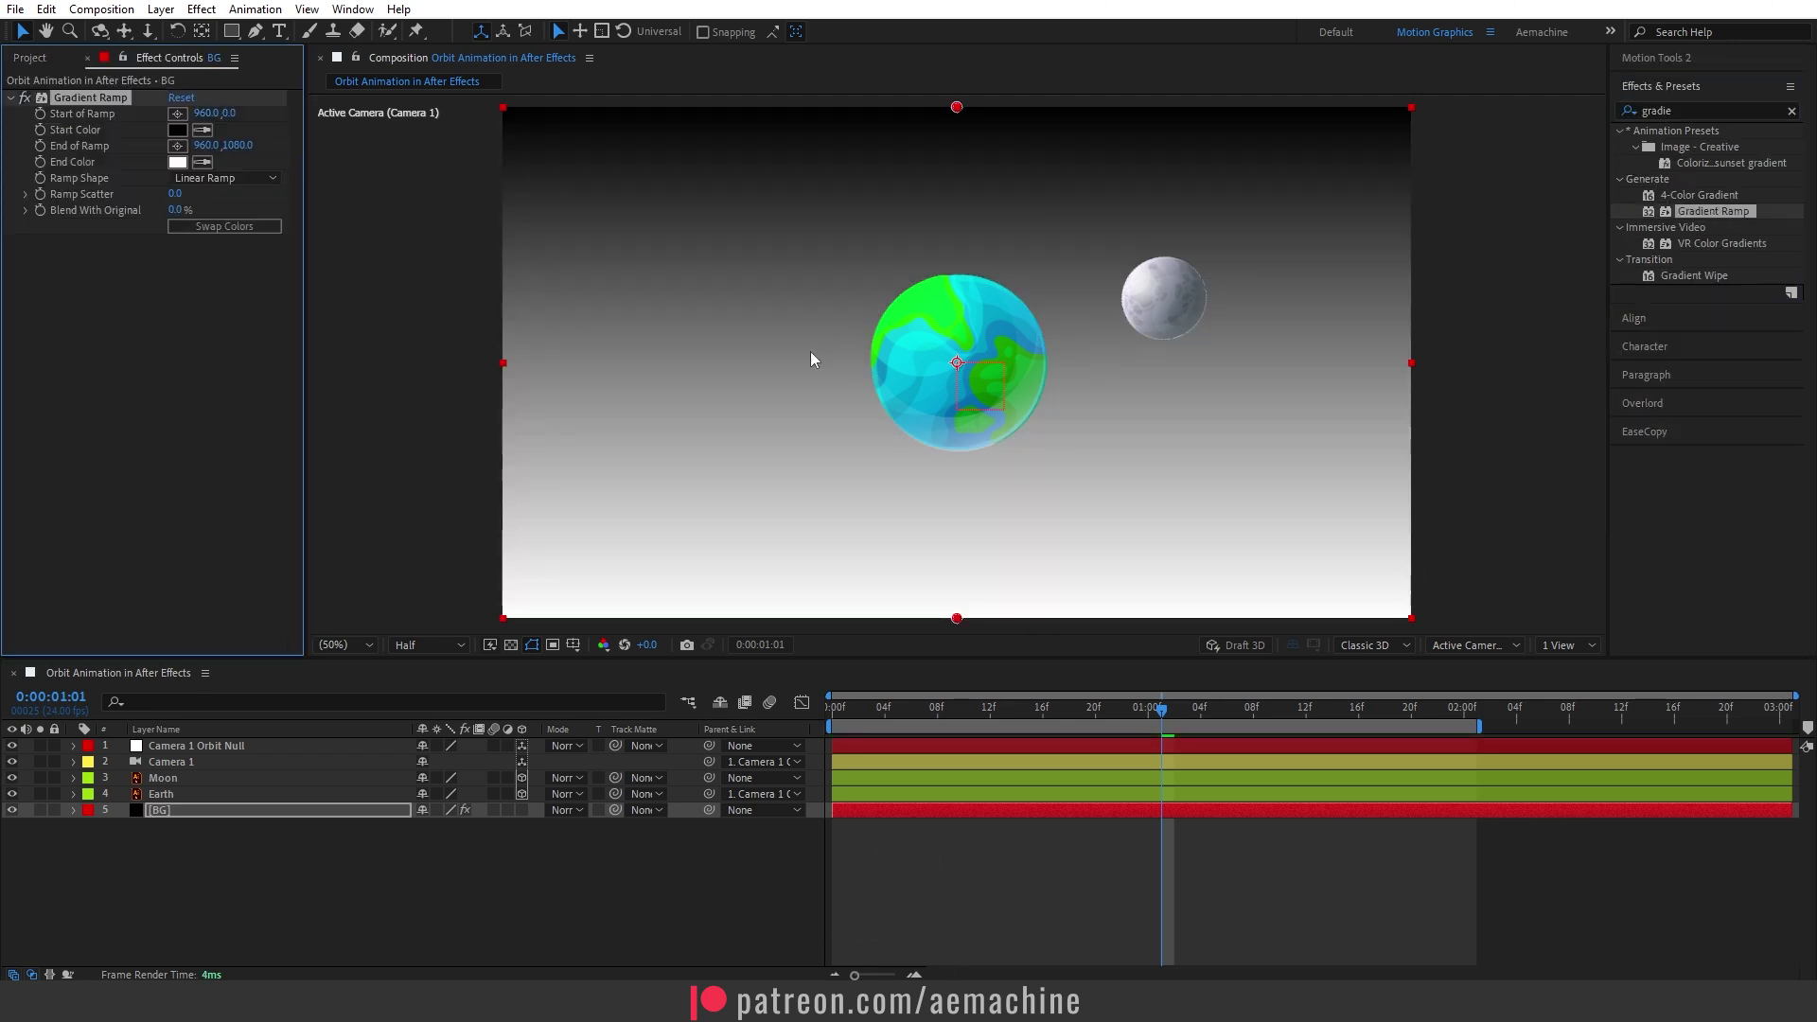
click(217, 178)
click(242, 220)
scroll(937, 259, down, 2)
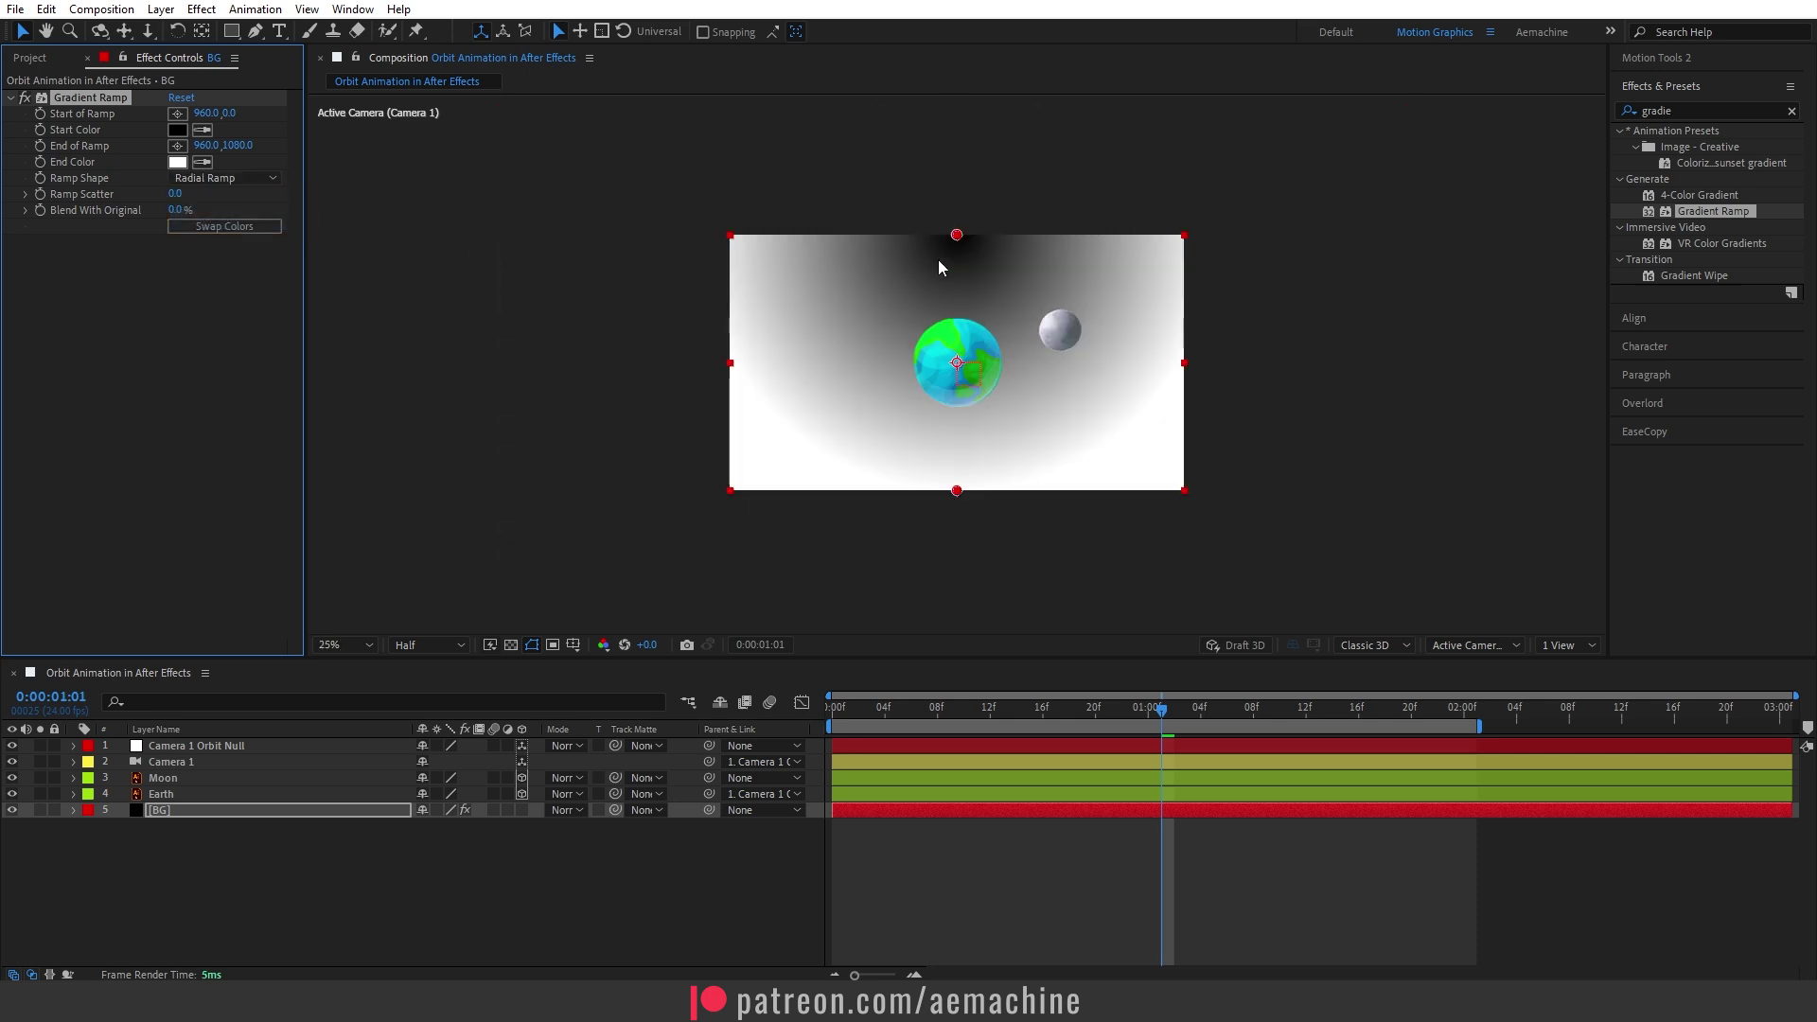
click(955, 235)
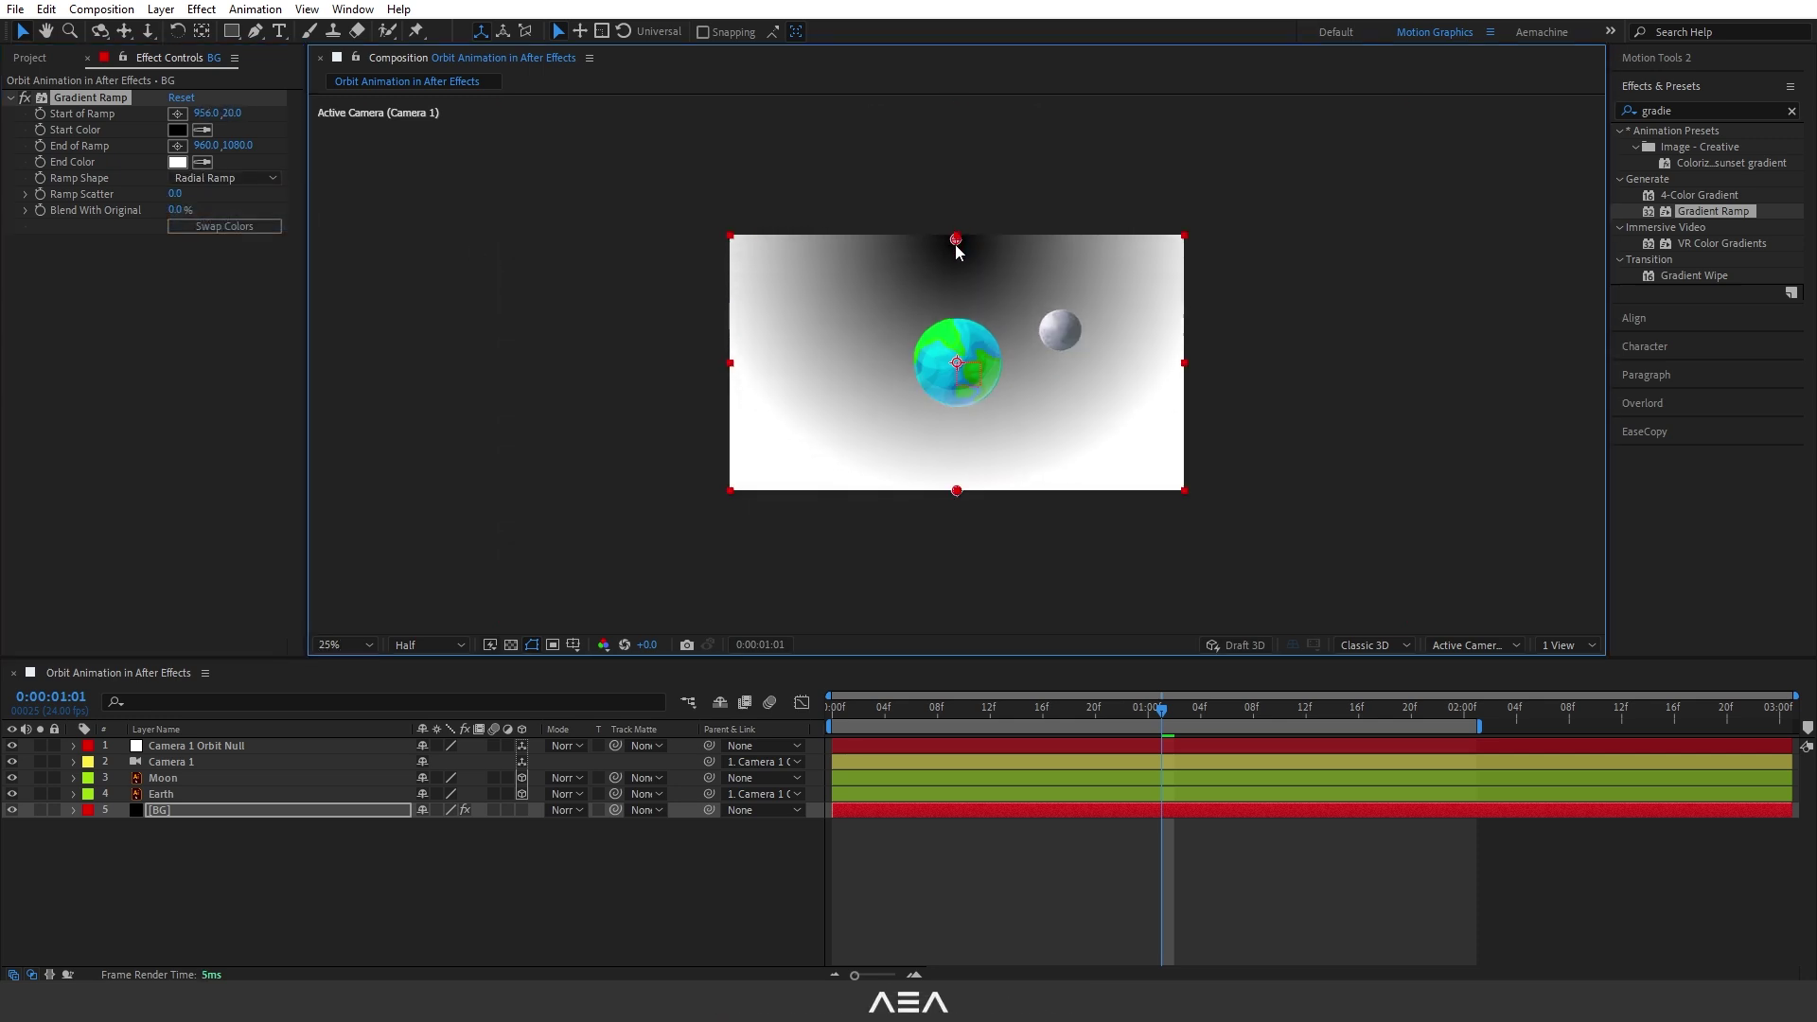
drag(956, 246, 964, 259)
key(period)
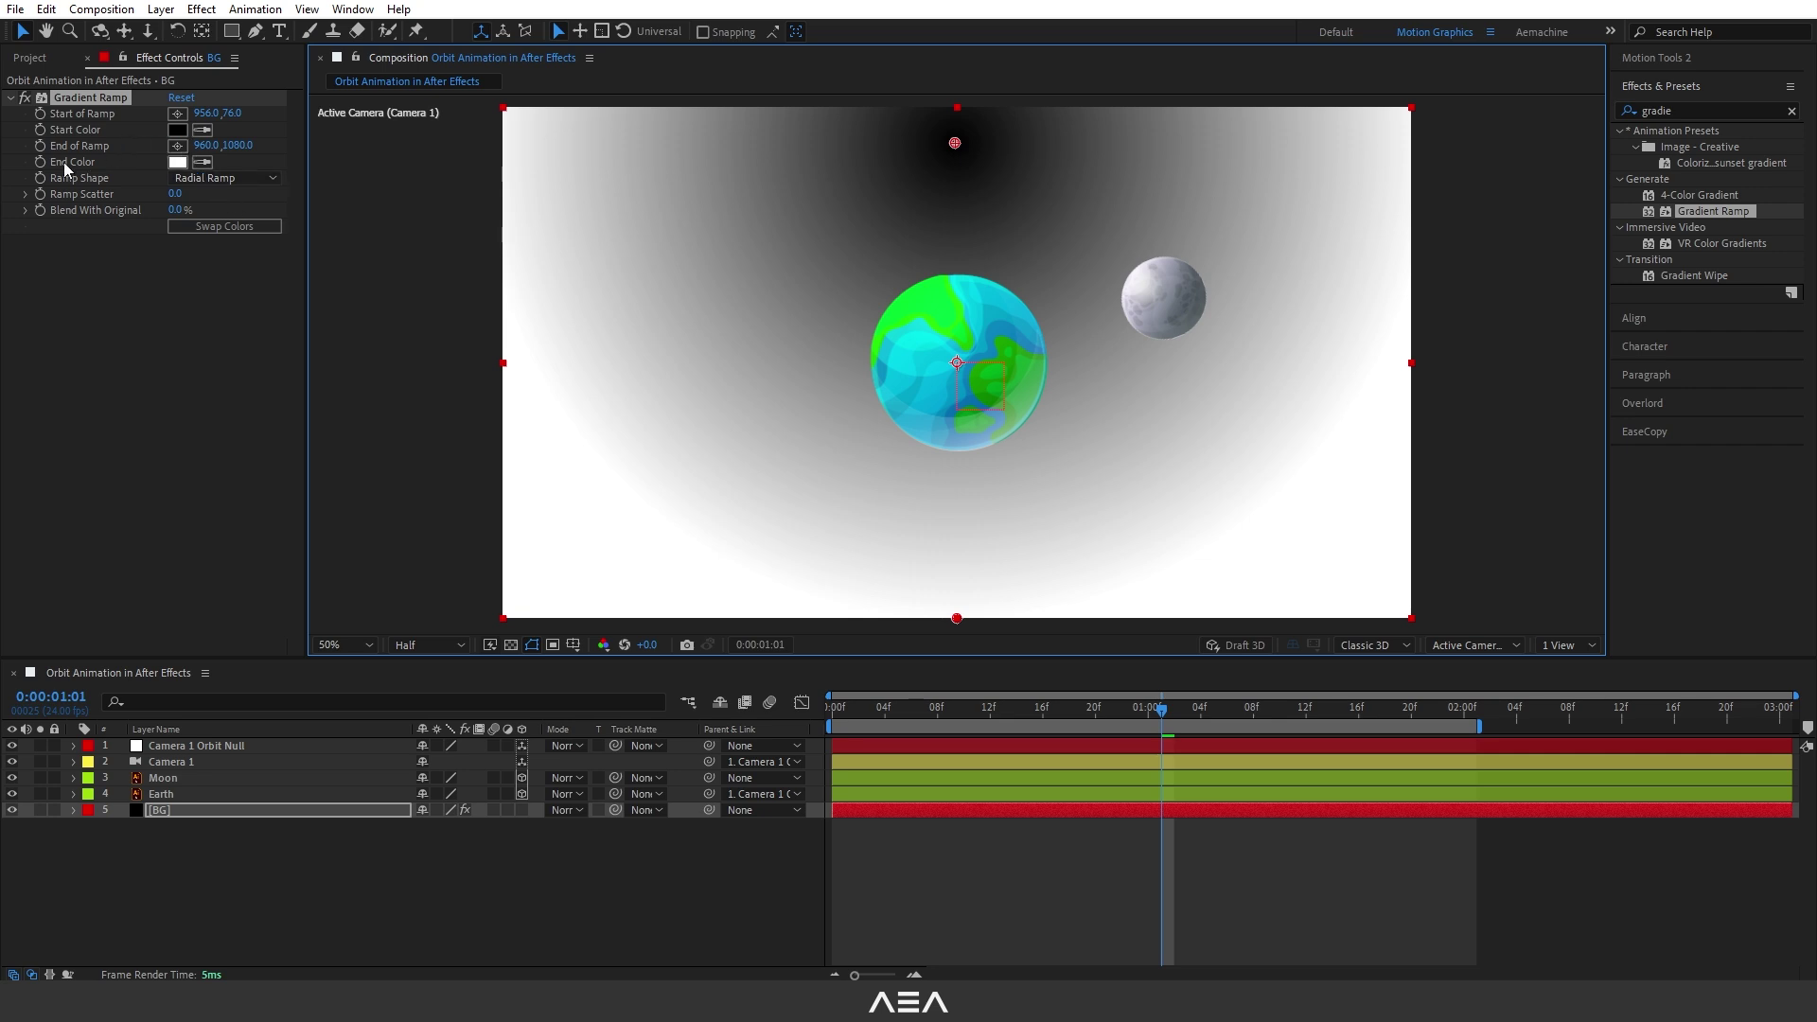
Set the gradient's End Color to dark navy 000B23
click(177, 162)
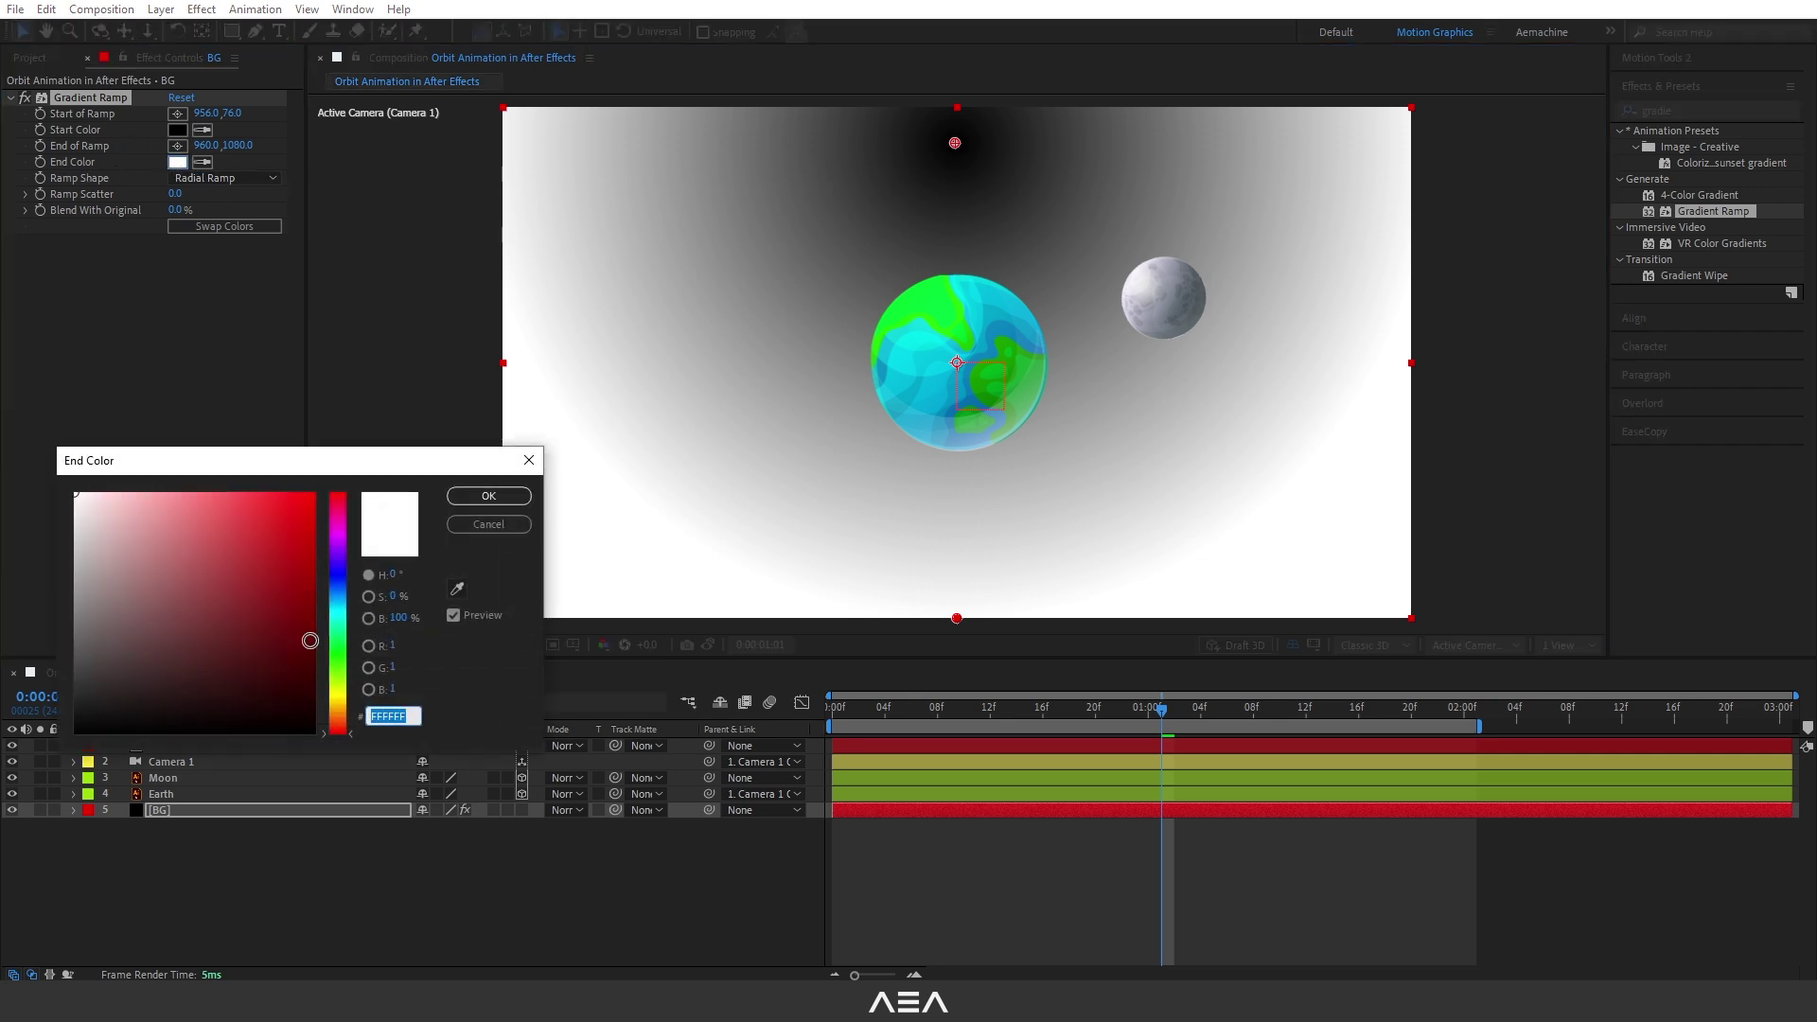
drag(343, 698, 345, 594)
mouse_move(301, 663)
mouse_down()
mouse_move(293, 697)
mouse_move(339, 700)
mouse_up()
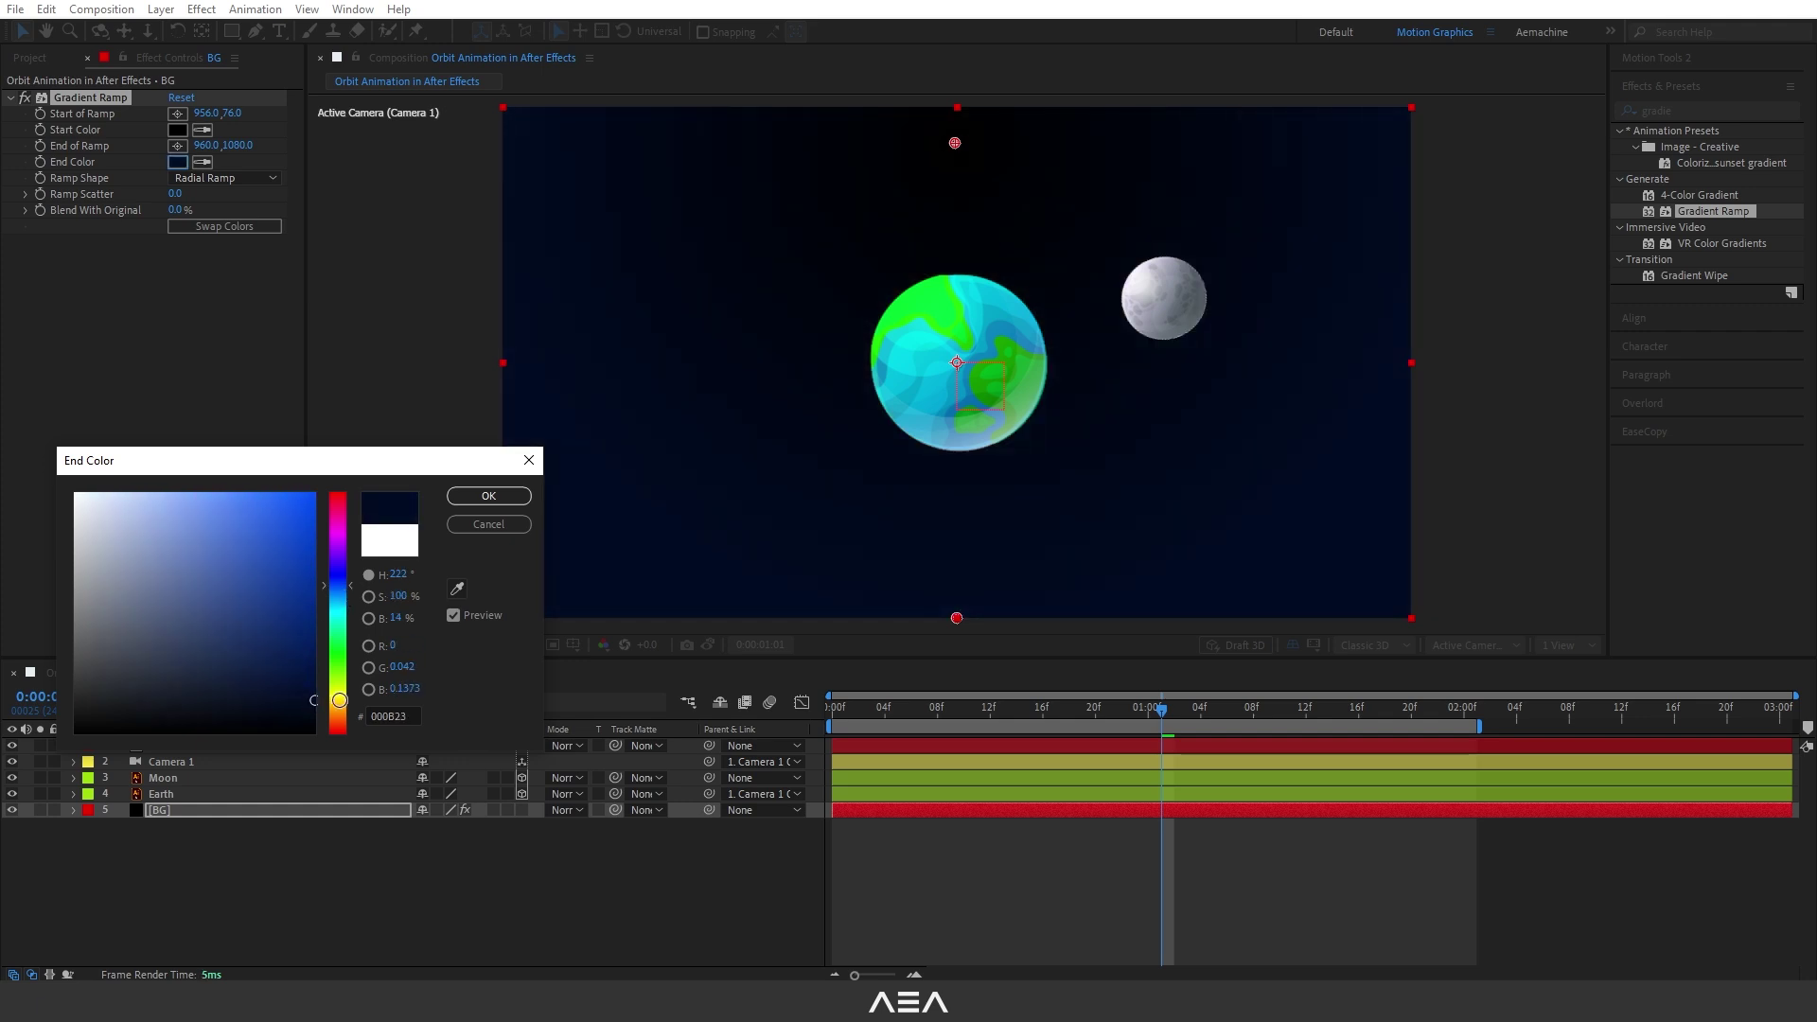
click(483, 496)
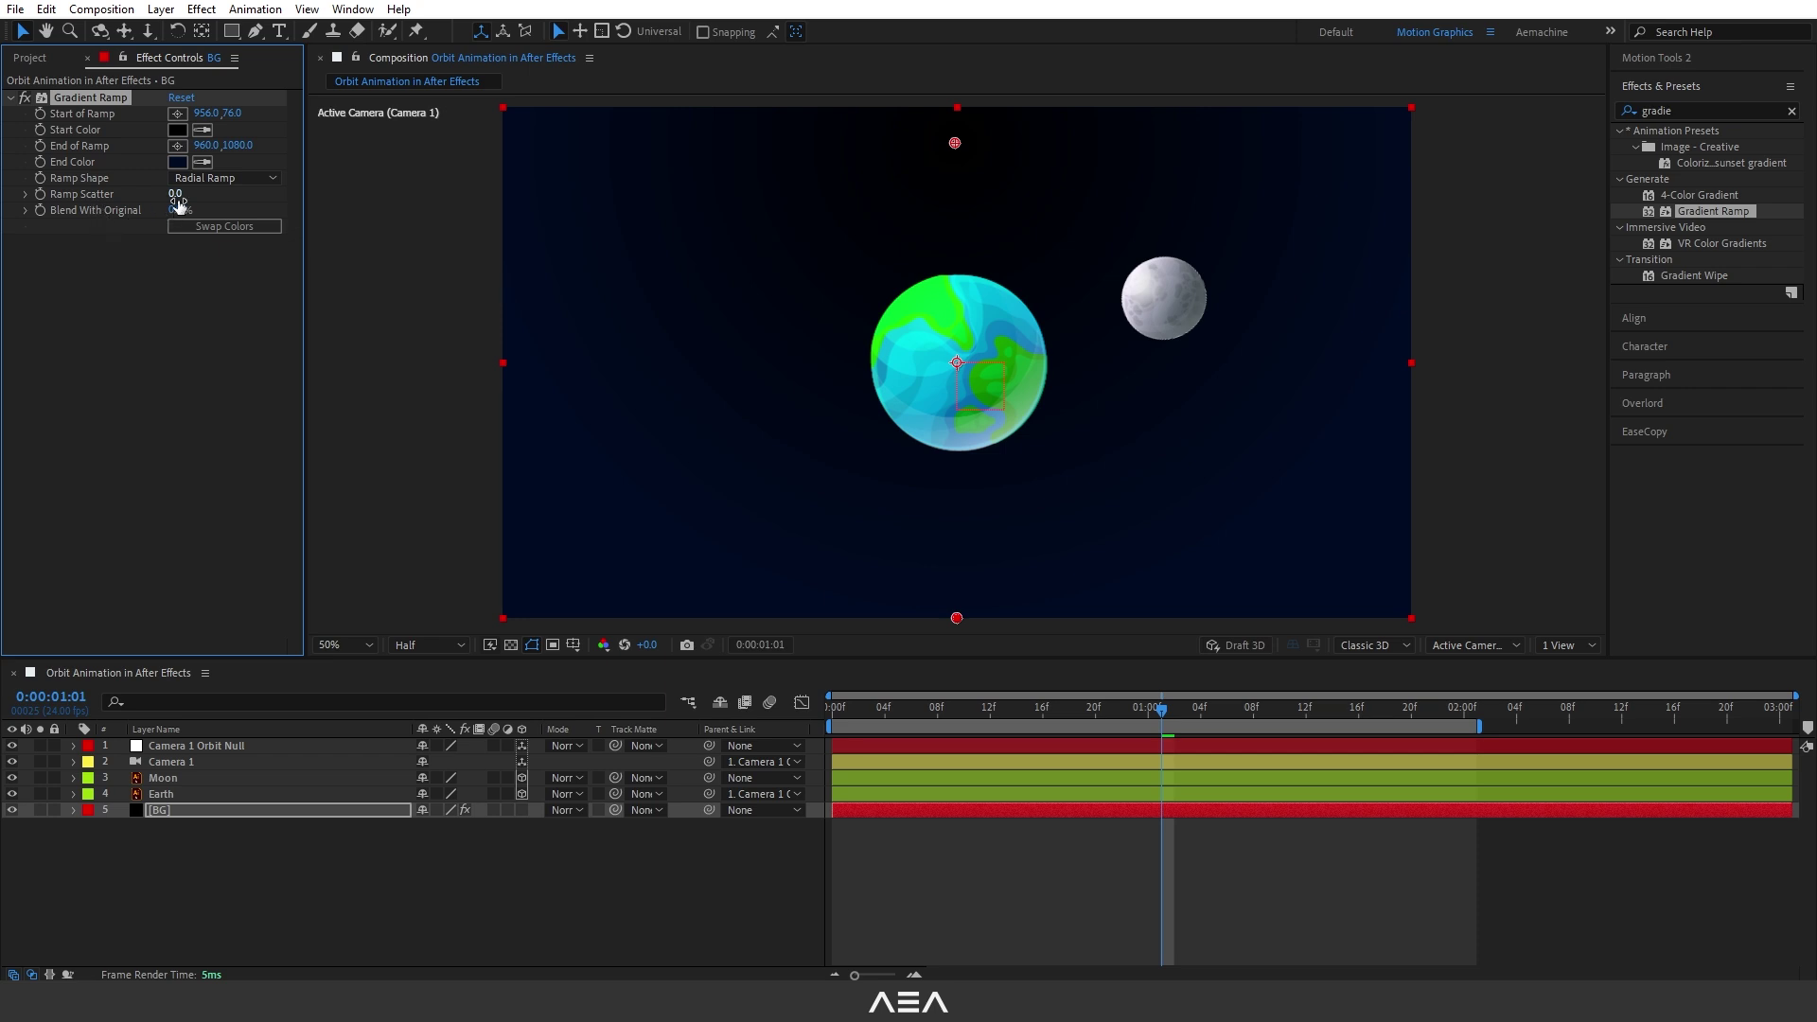
Set the gradient's Ramp Scatter to 500
drag(177, 197, 315, 221)
drag(548, 245, 977, 256)
click(185, 194)
text(500)
key(Return)
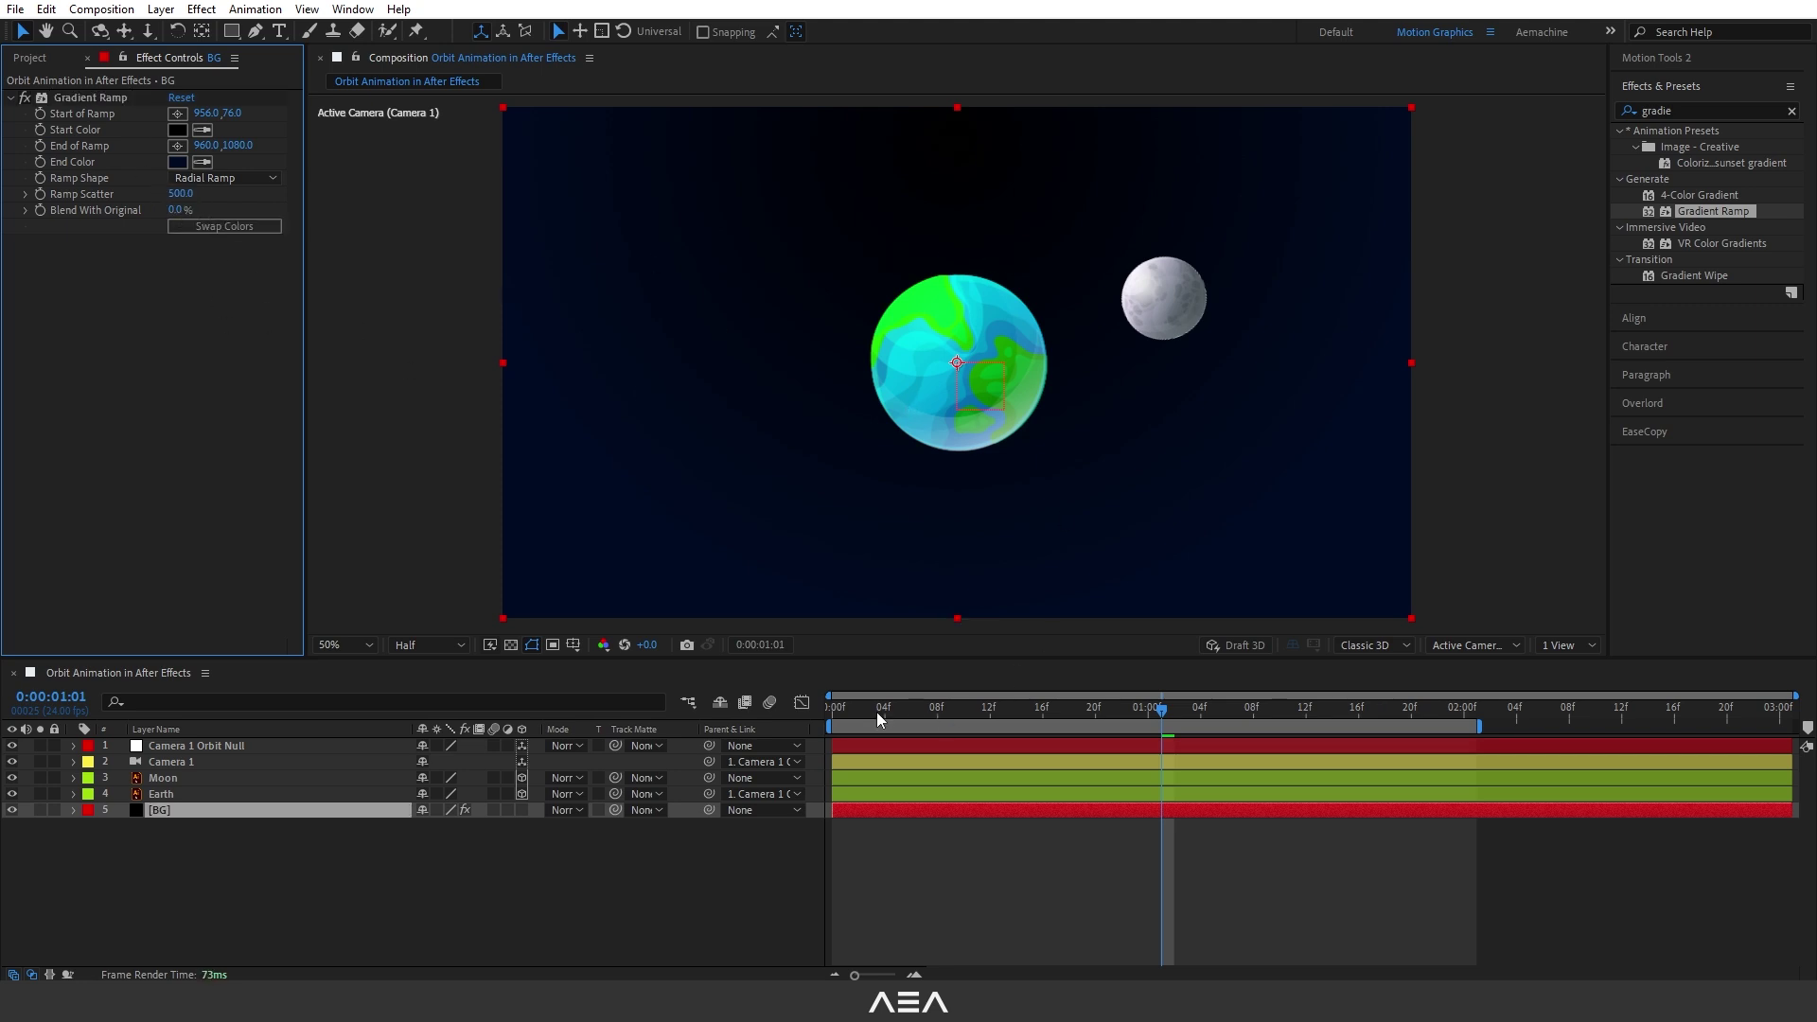
Preview the moon's orbit from 0:00:00:00, restore the Project panel, and deselect the BG layer
click(834, 708)
key(space)
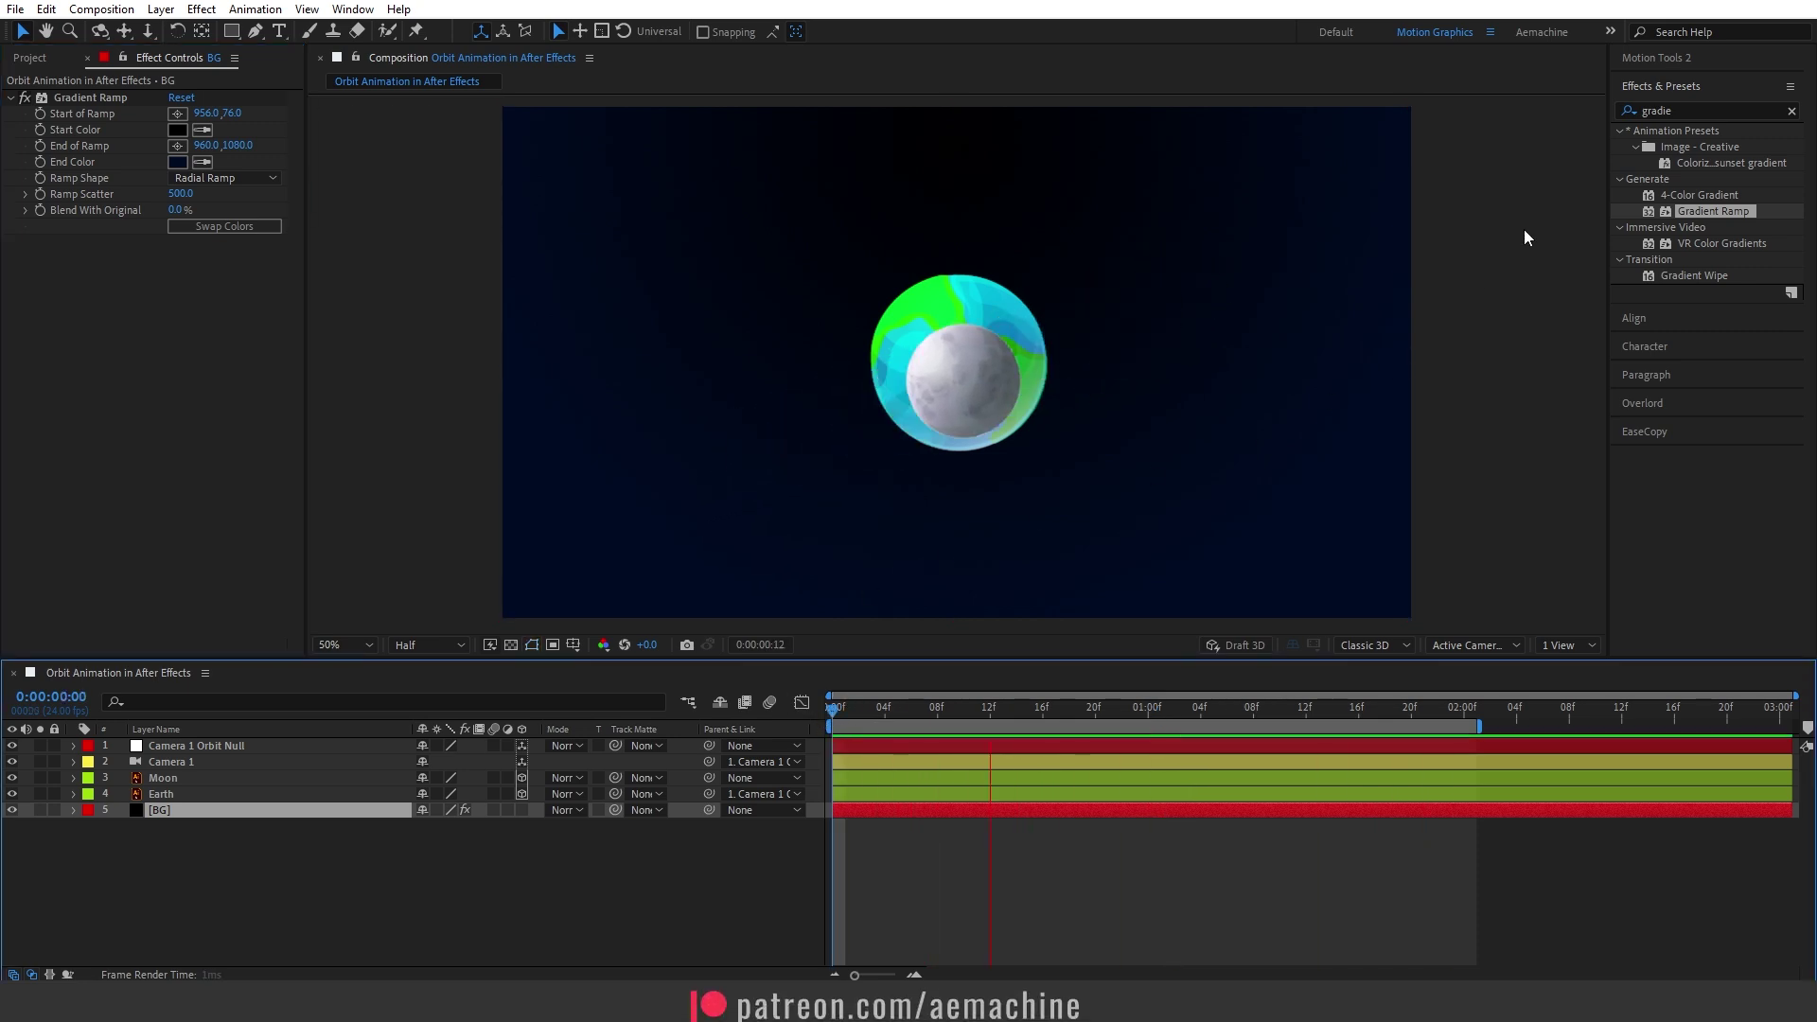
click(1691, 86)
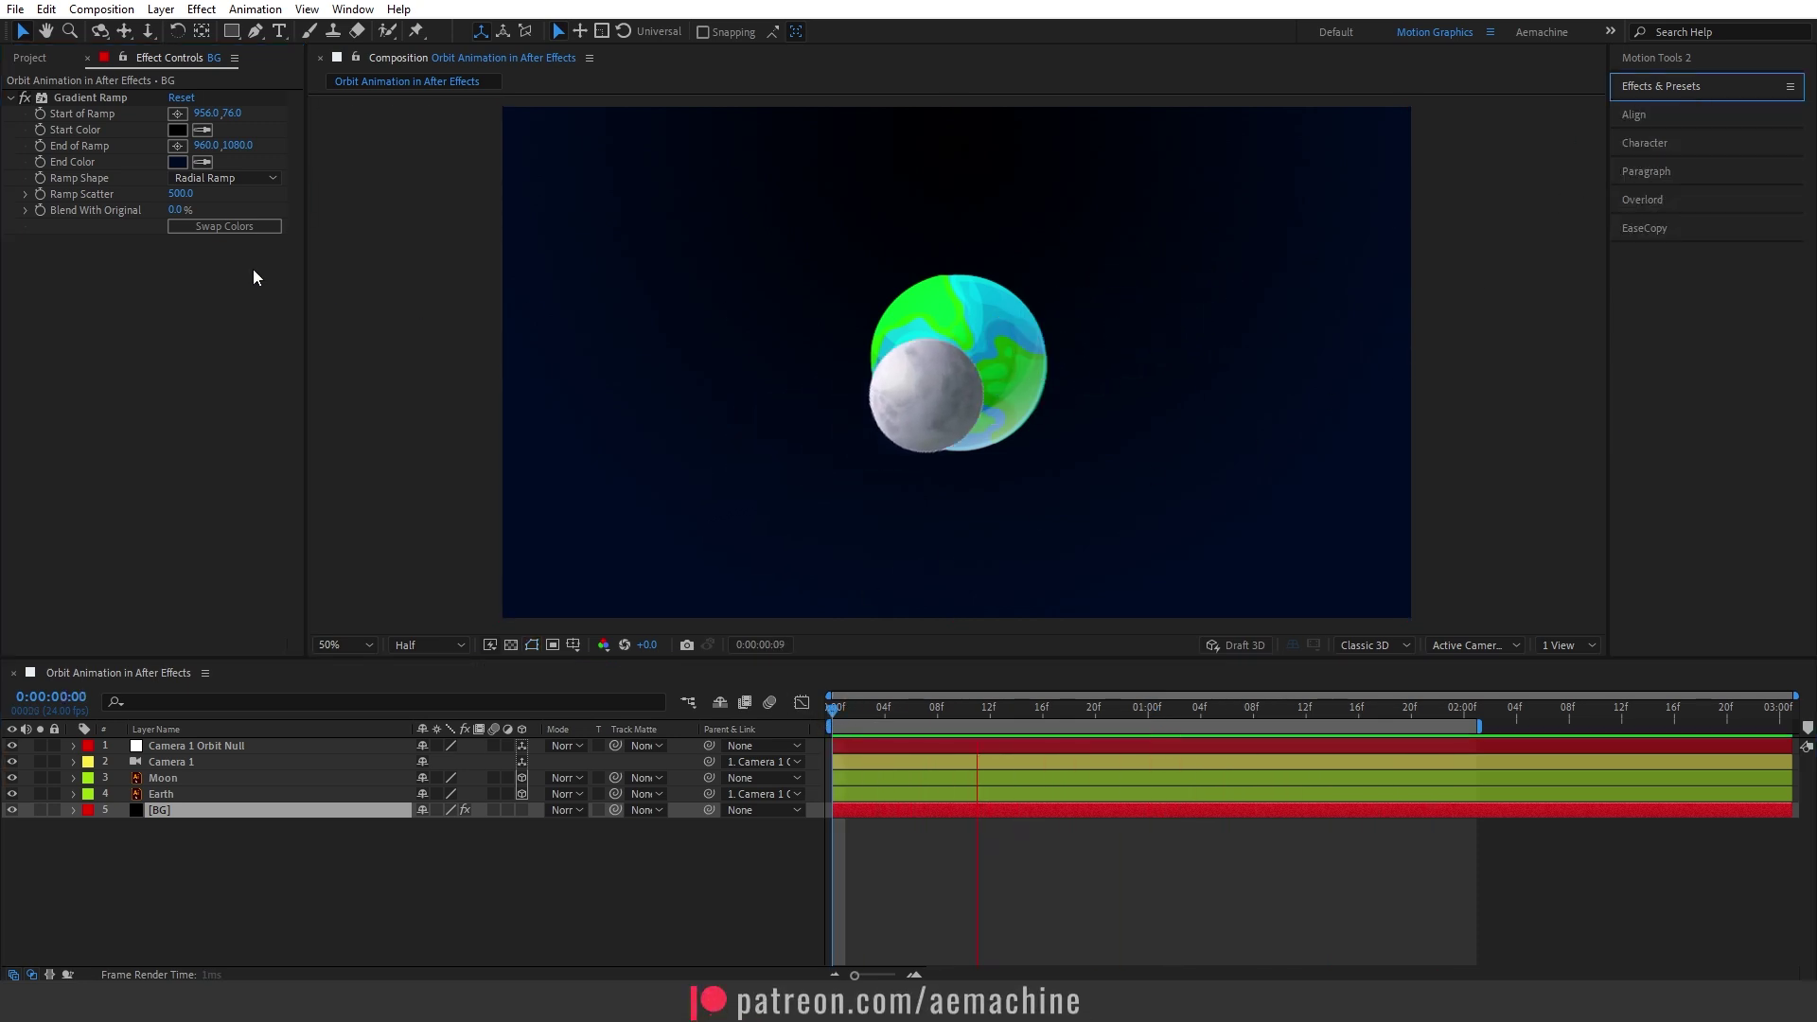
click(30, 57)
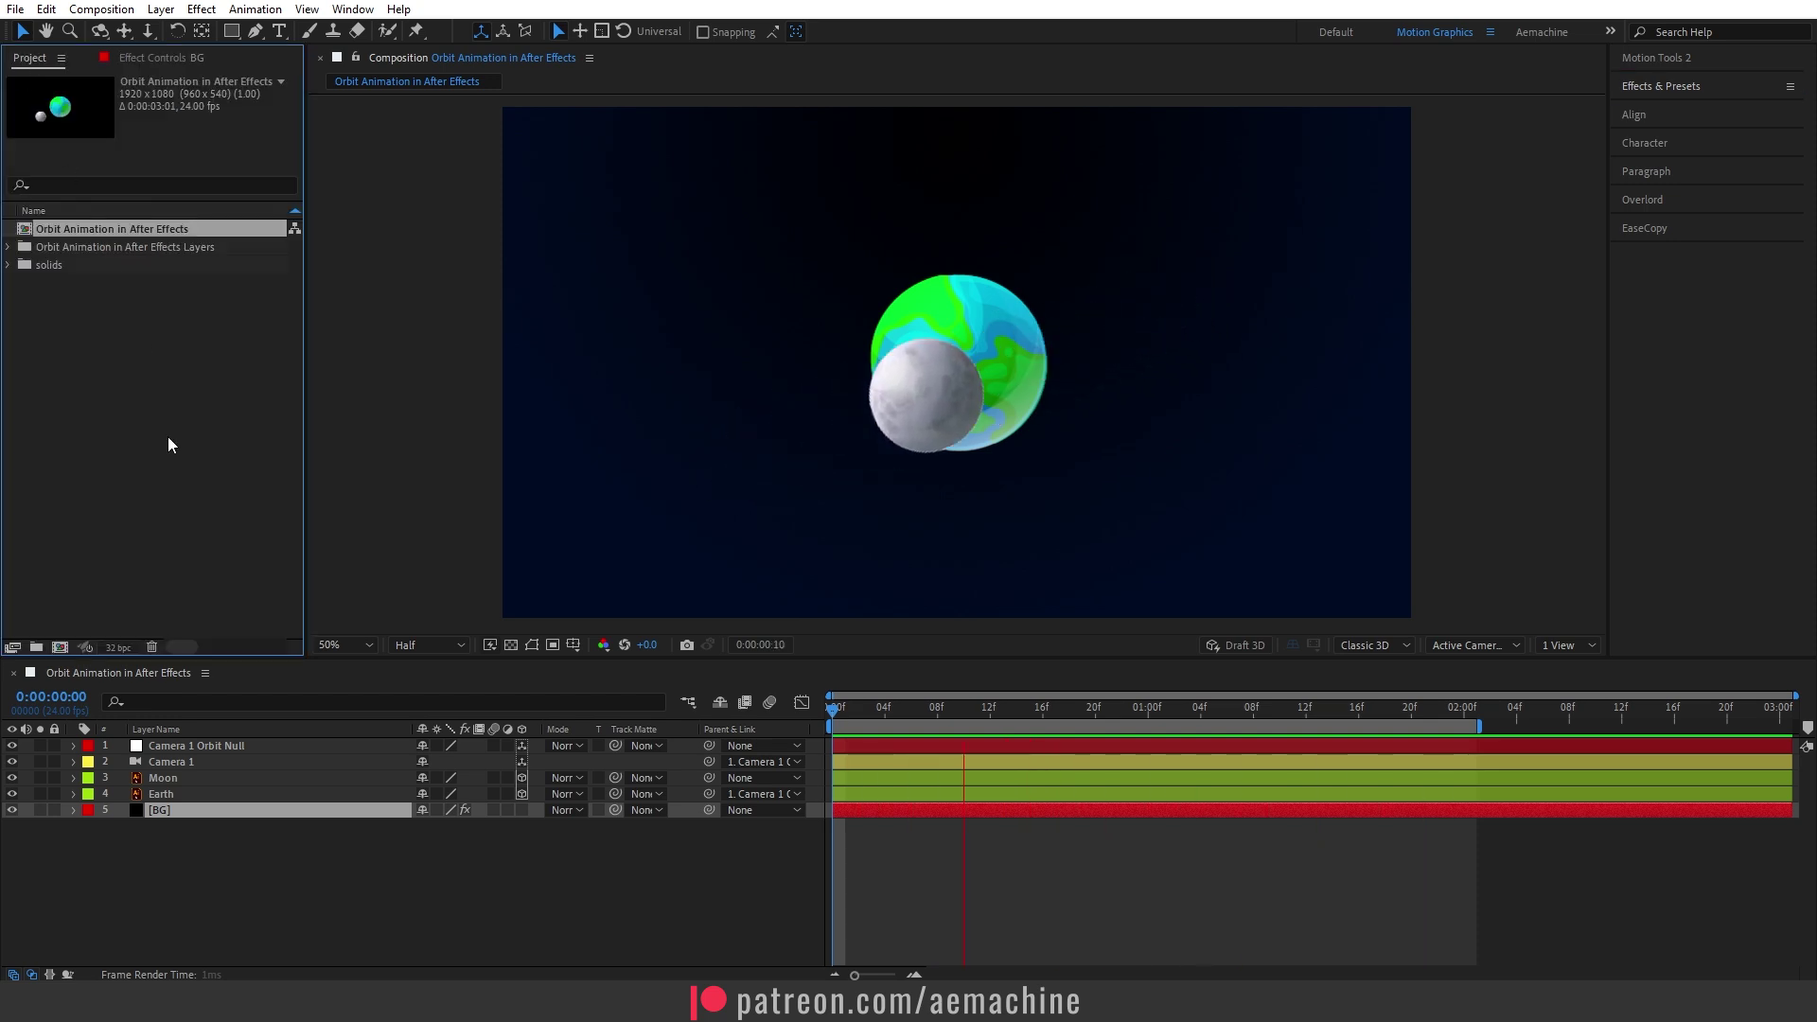
click(357, 868)
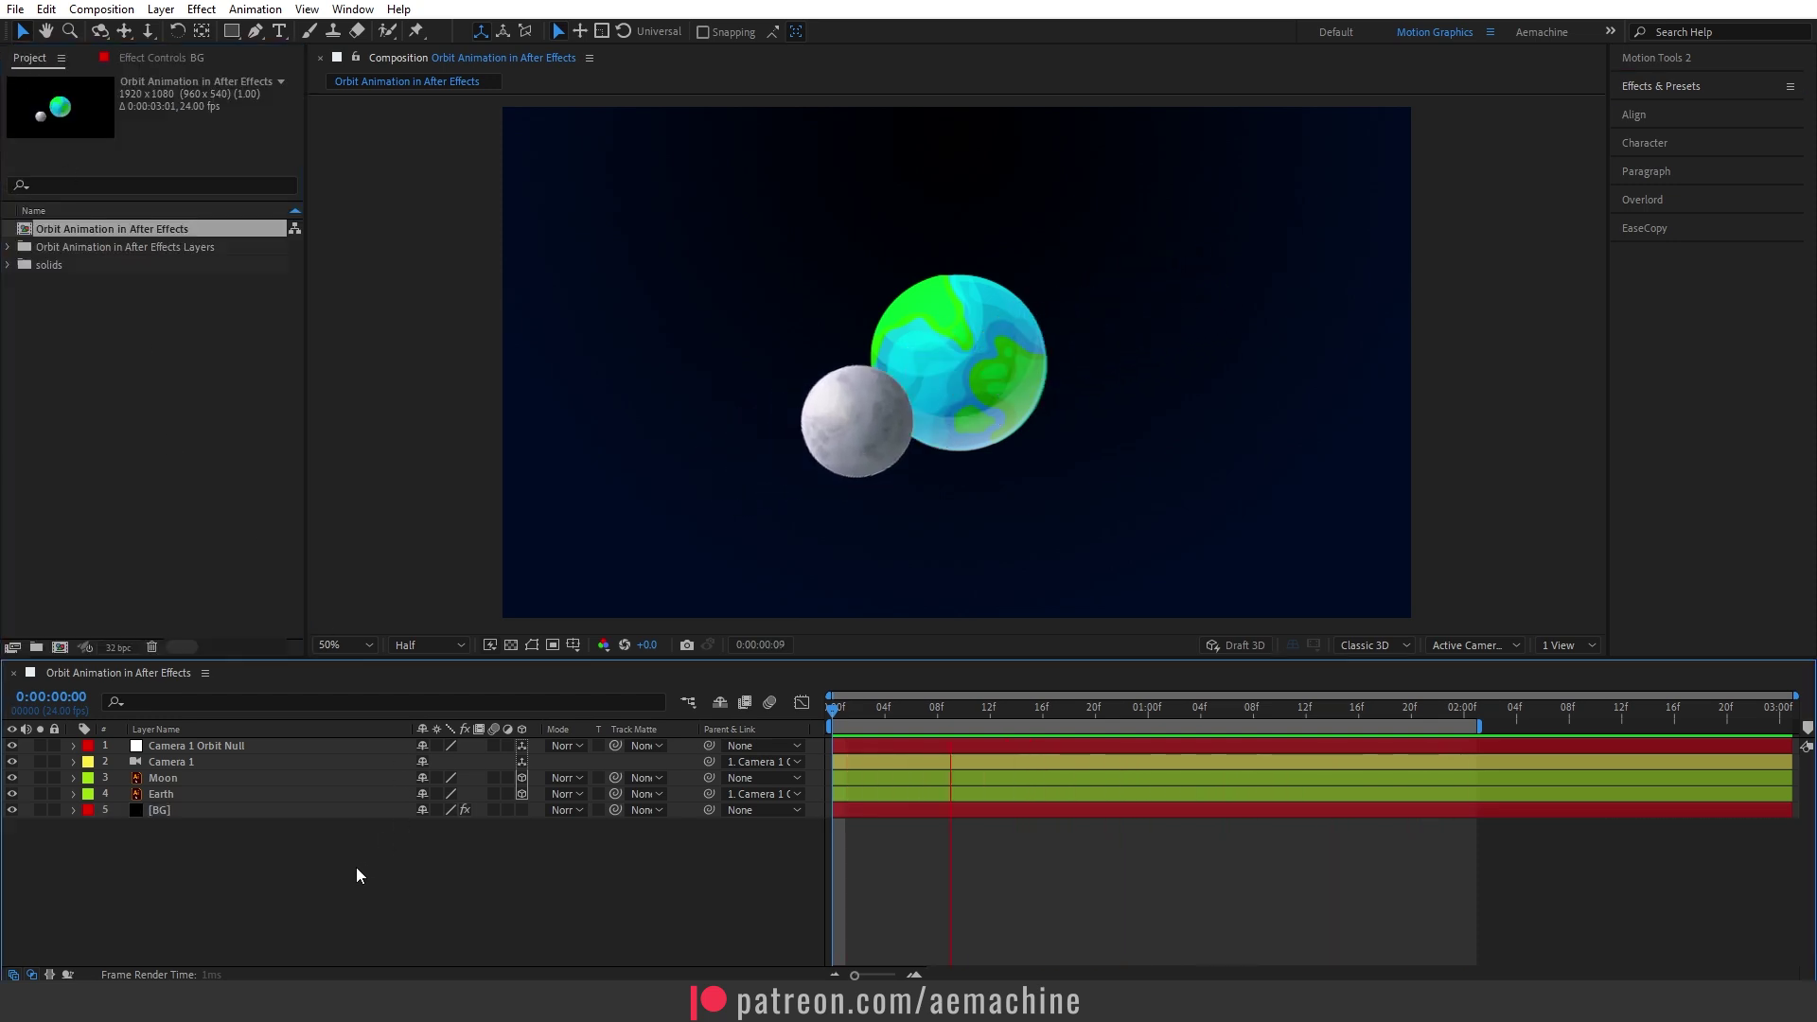